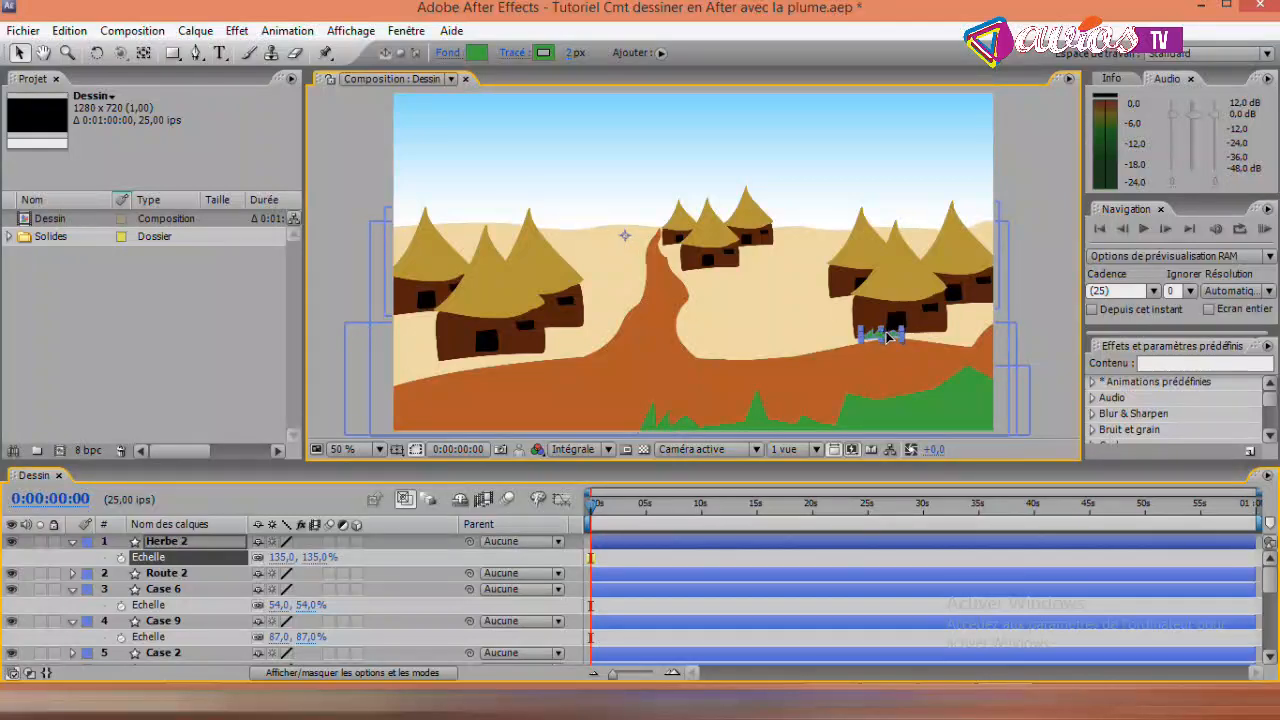
- Move the Herbe 2 anchor point onto the small grass tuft and scale the layer up to 173%
click(143, 52)
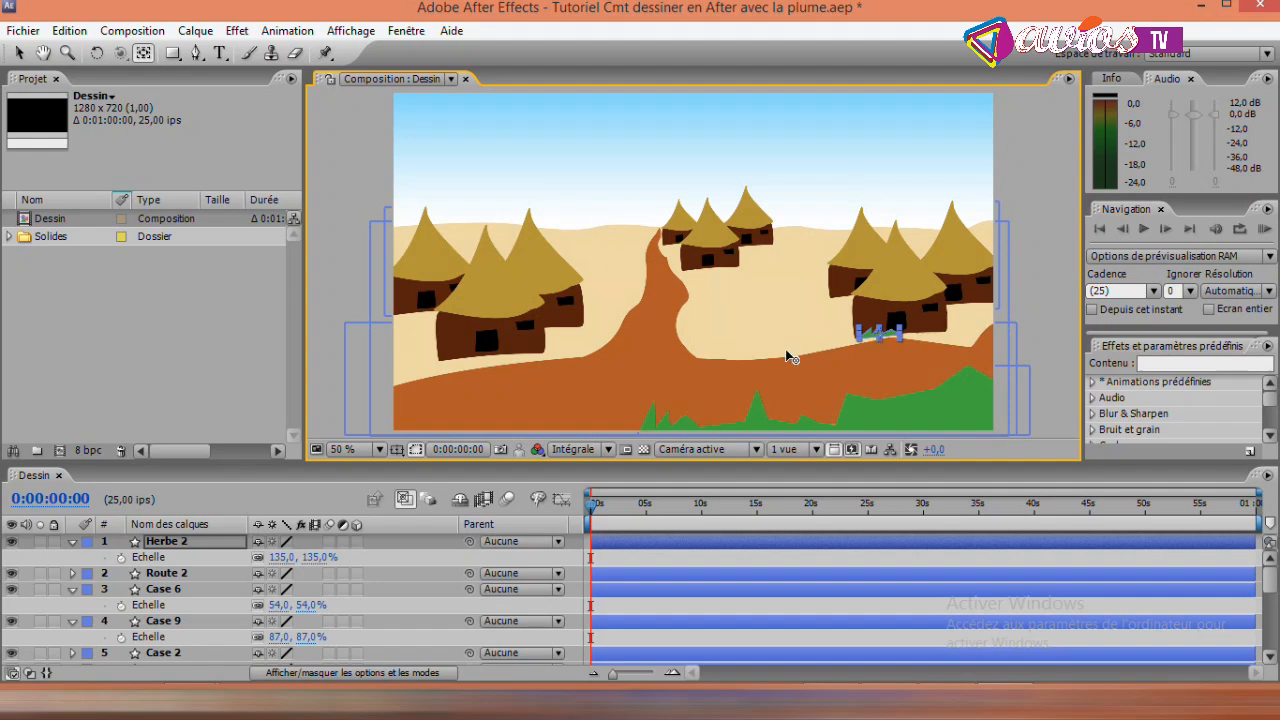
click(20, 53)
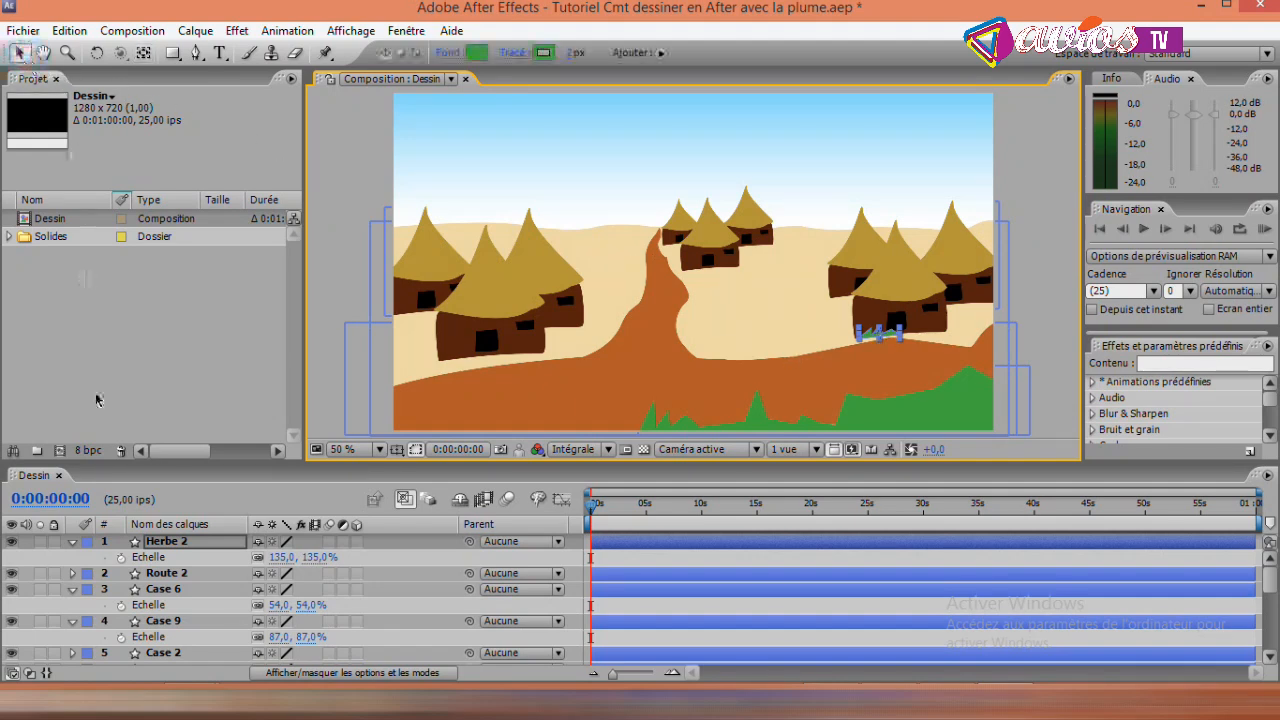
drag(281, 557, 318, 562)
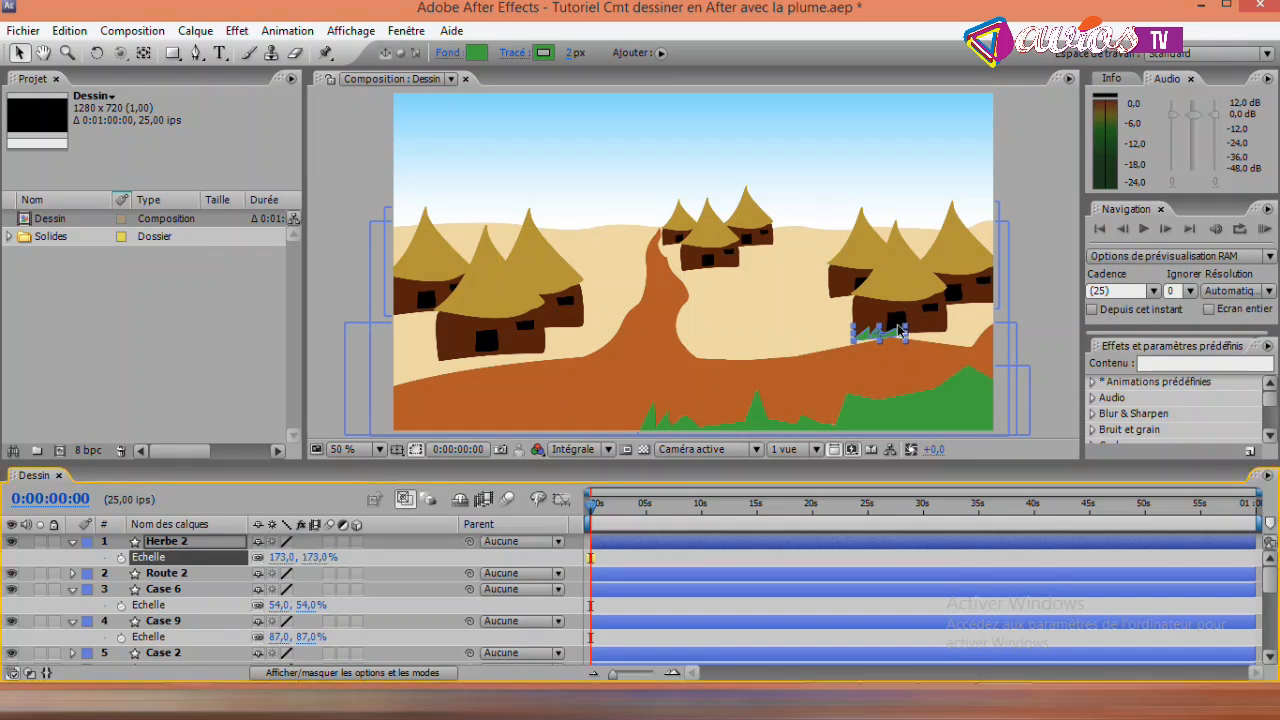
click(1051, 153)
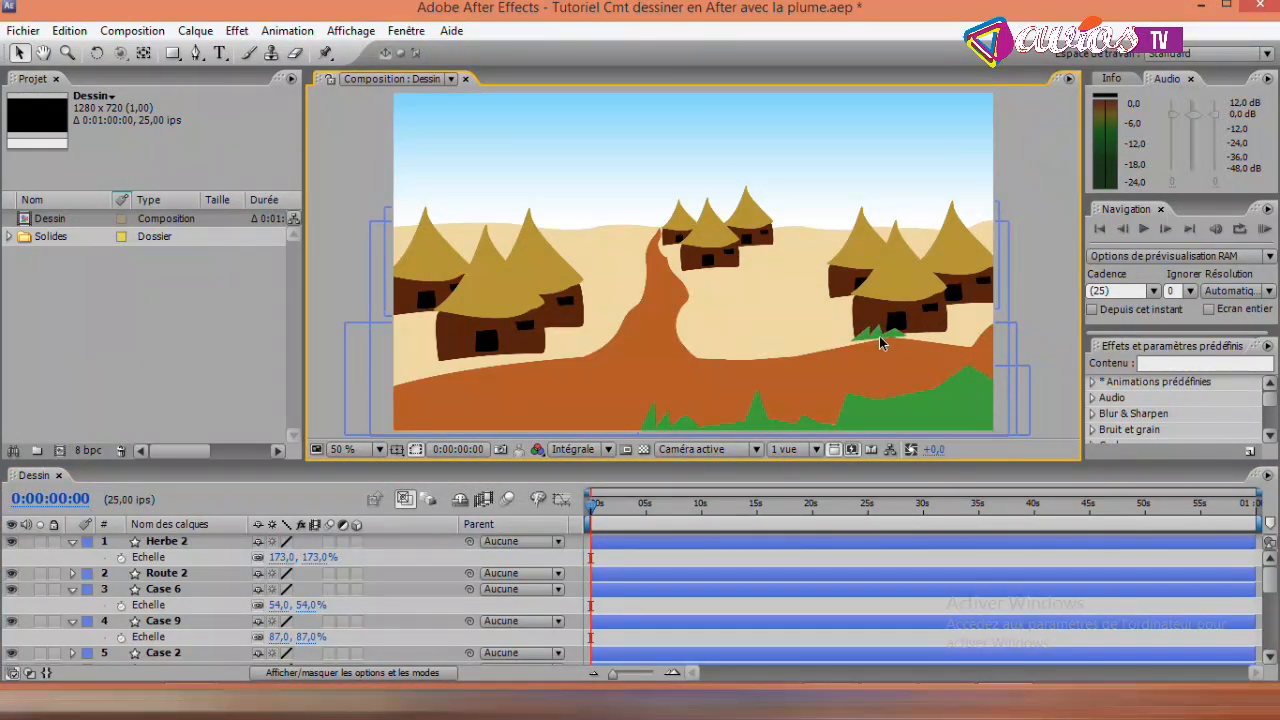
- Shift the Herbe 2 grass slightly to the left along the base of the front hut in the right-hand village
click(190, 541)
drag(869, 342, 862, 338)
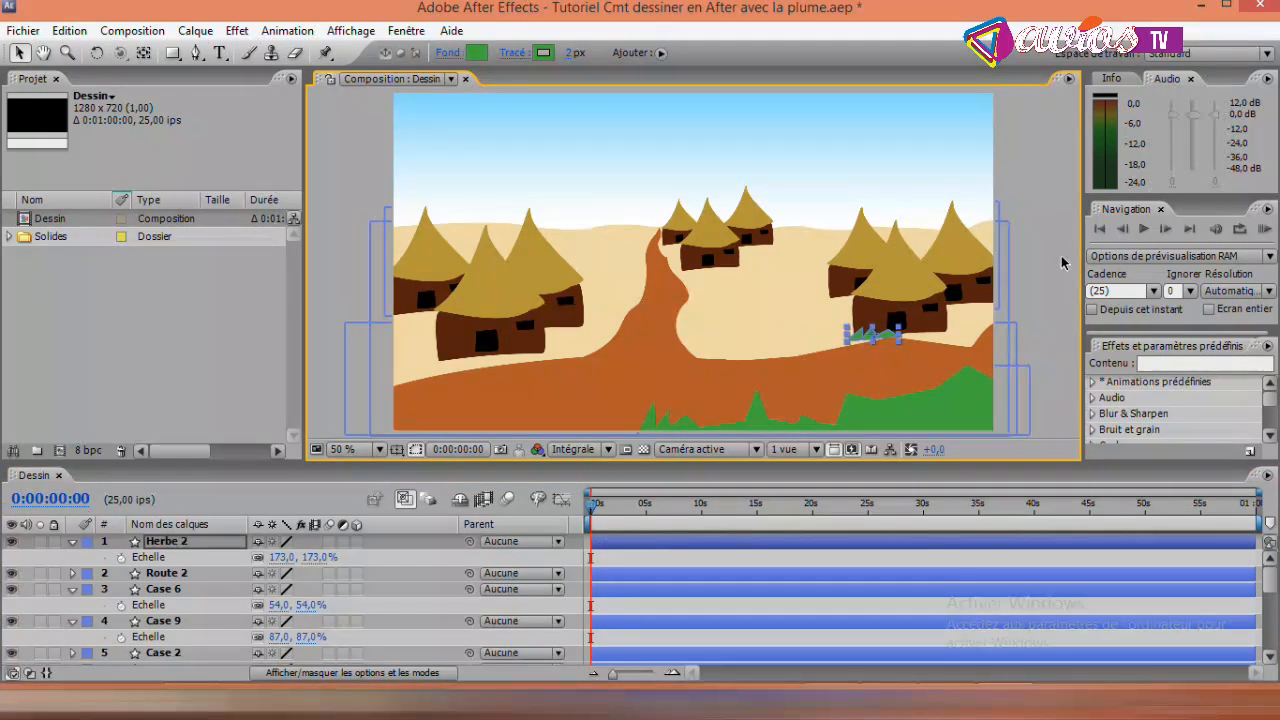
click(1048, 216)
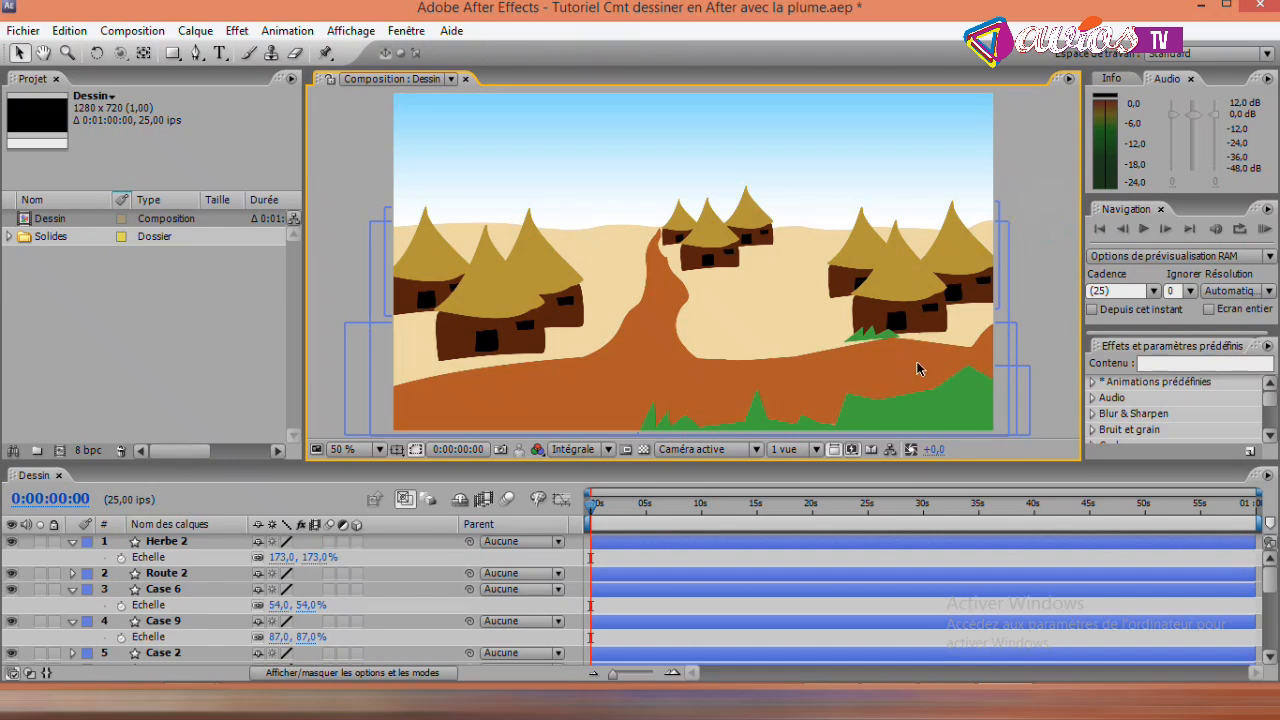
- Duplicate the Herbe 2 layer and place the copy below the rear hut at the drawing's right edge
click(172, 542)
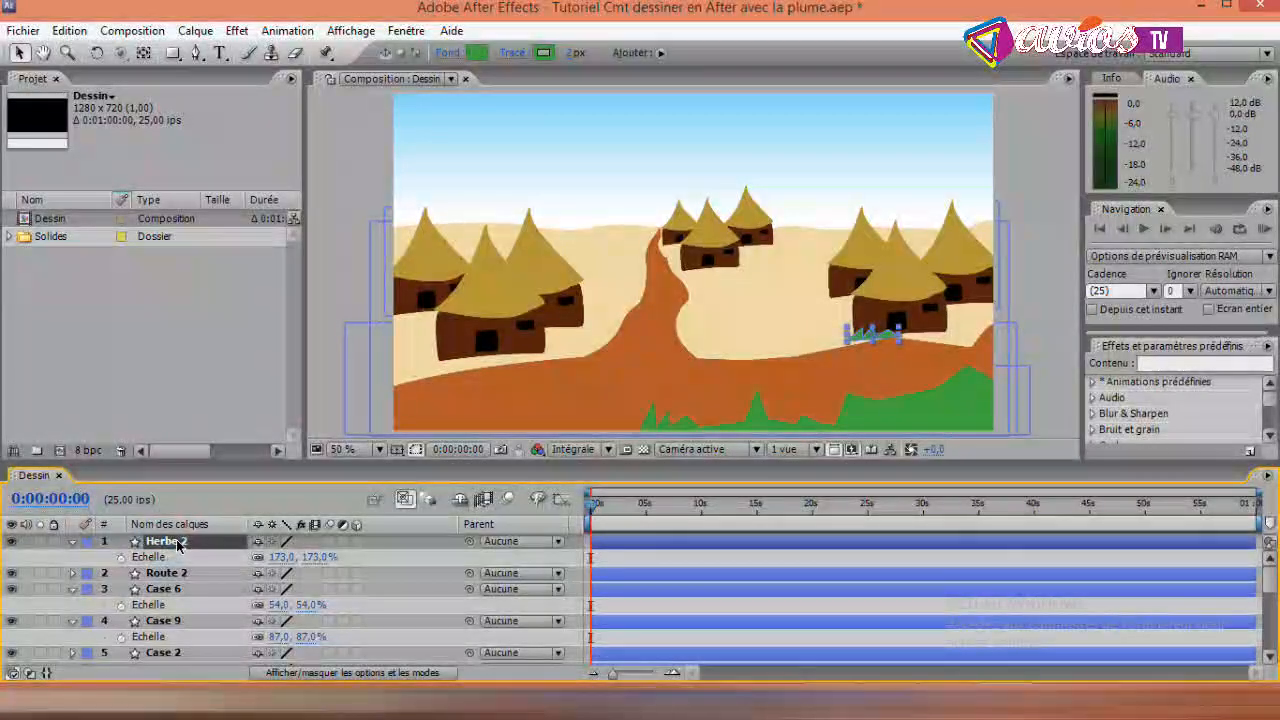
key(ctrl+d)
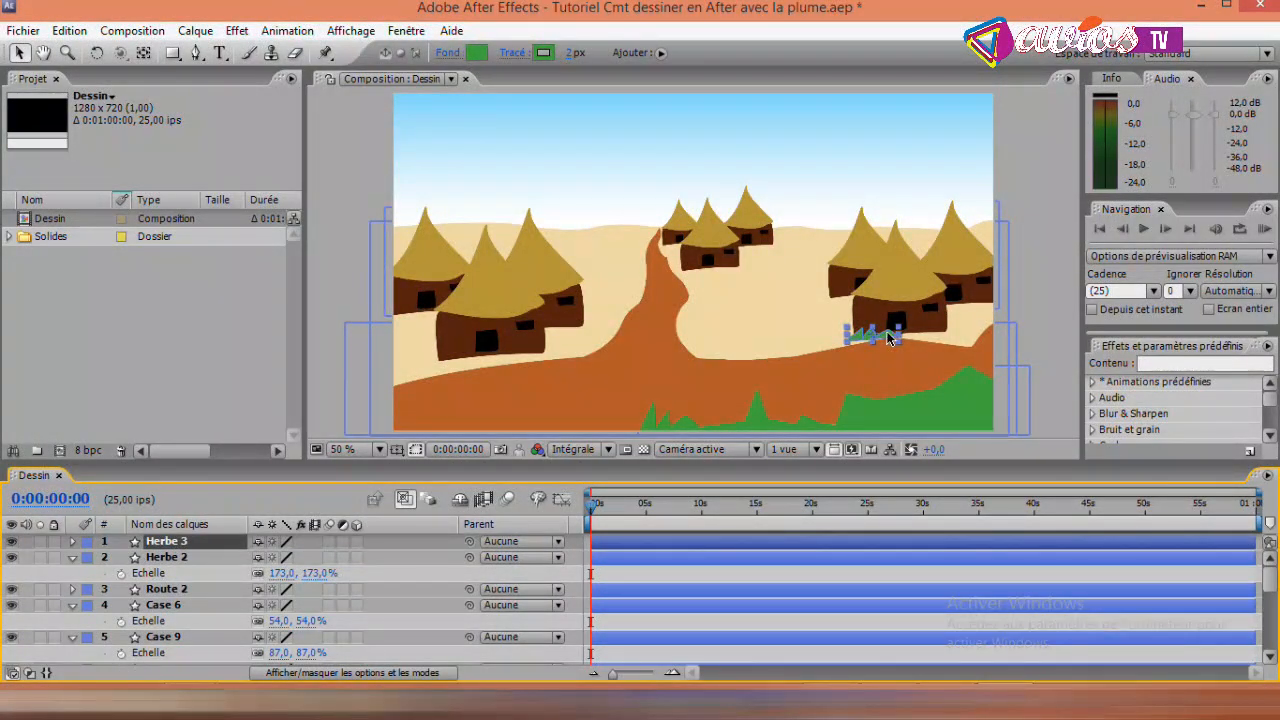
drag(897, 338, 994, 305)
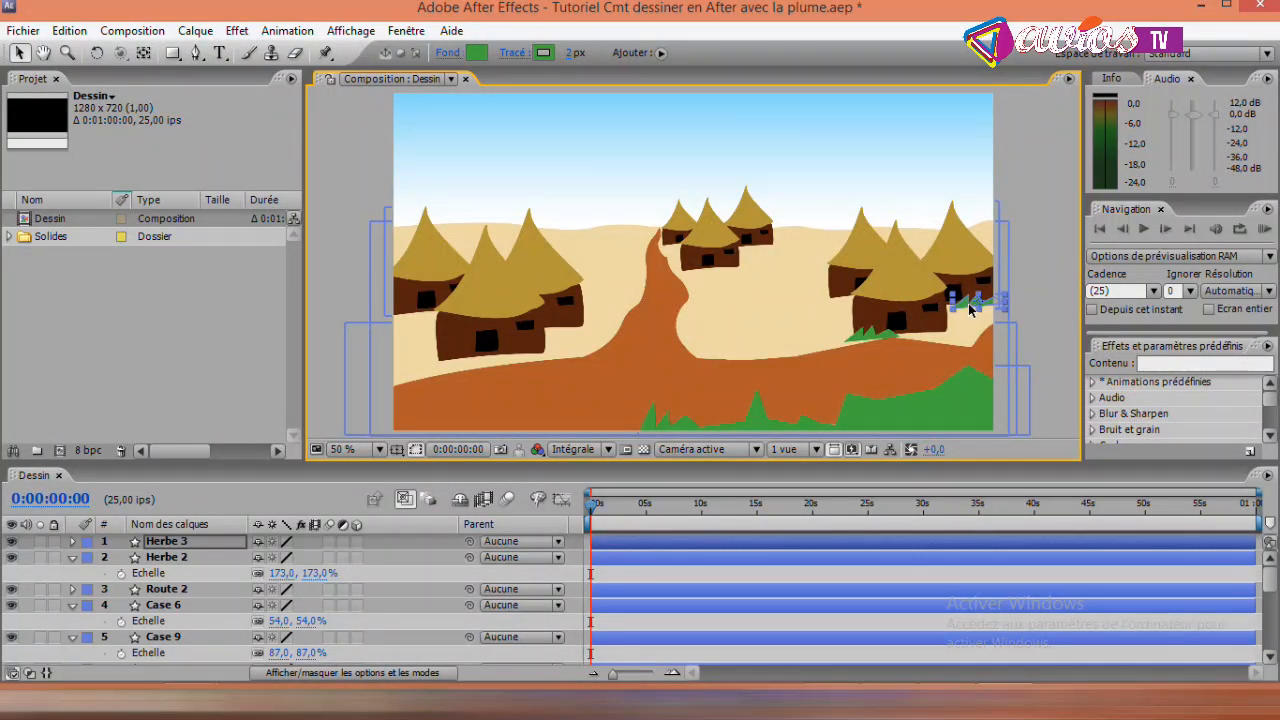
- Duplicate the Herbe 3 layer and place the copy beside the distant huts in the middle of the scene
click(175, 541)
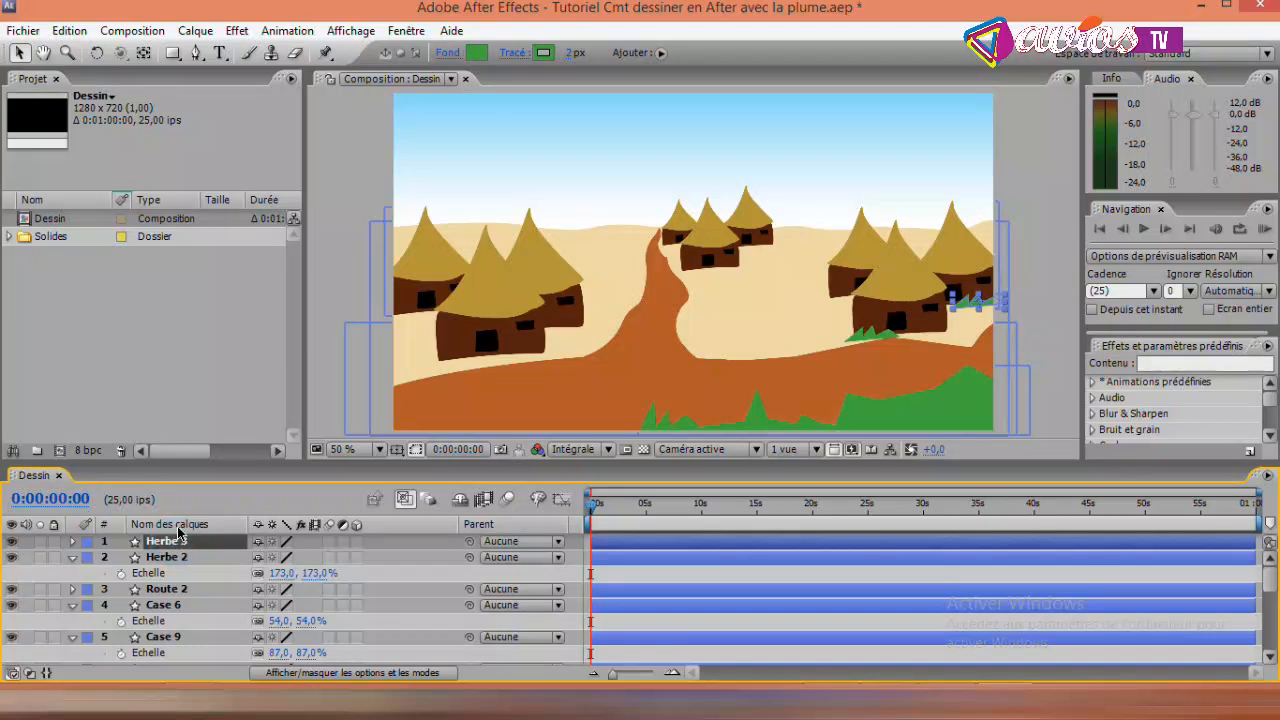
key(ctrl+d)
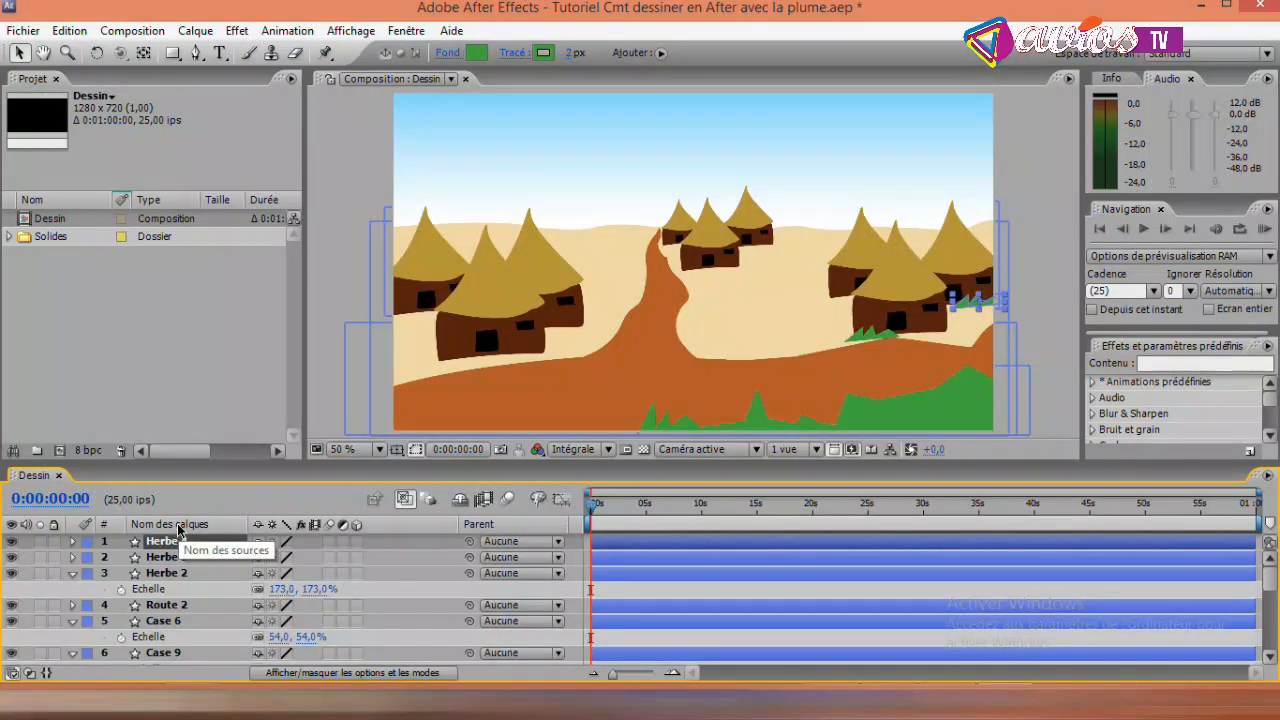
click(963, 305)
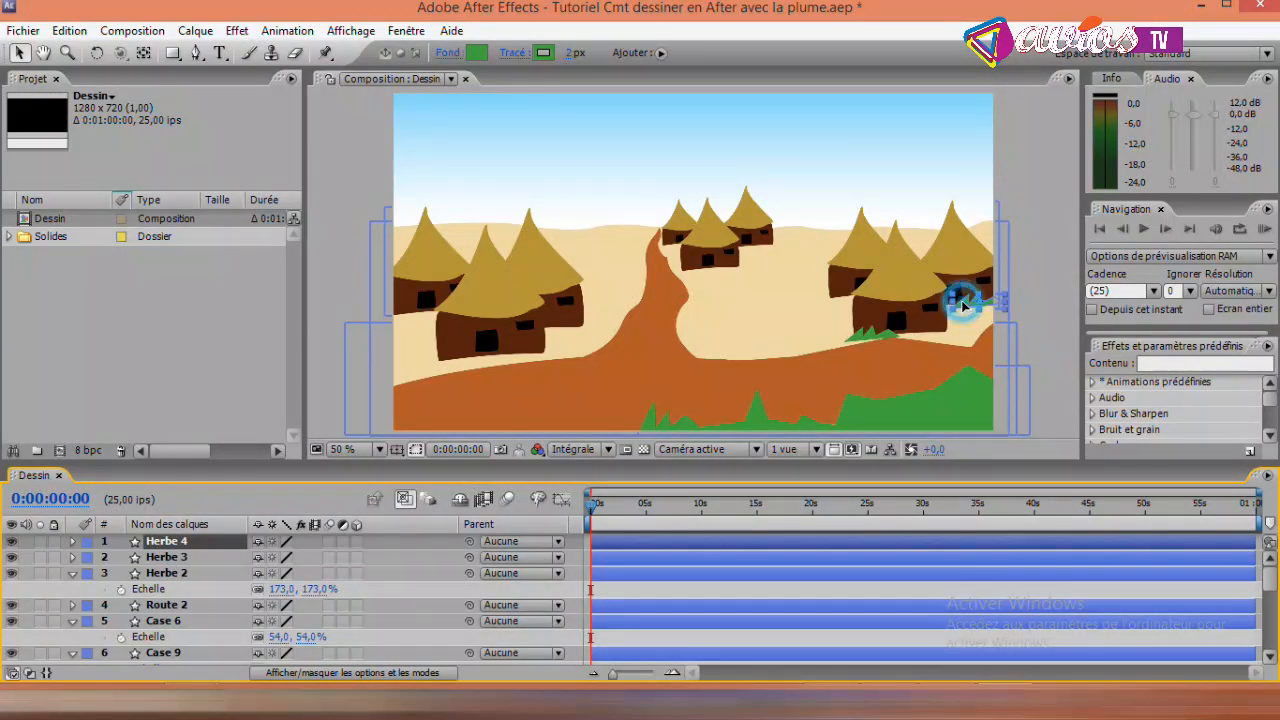
drag(963, 305, 755, 252)
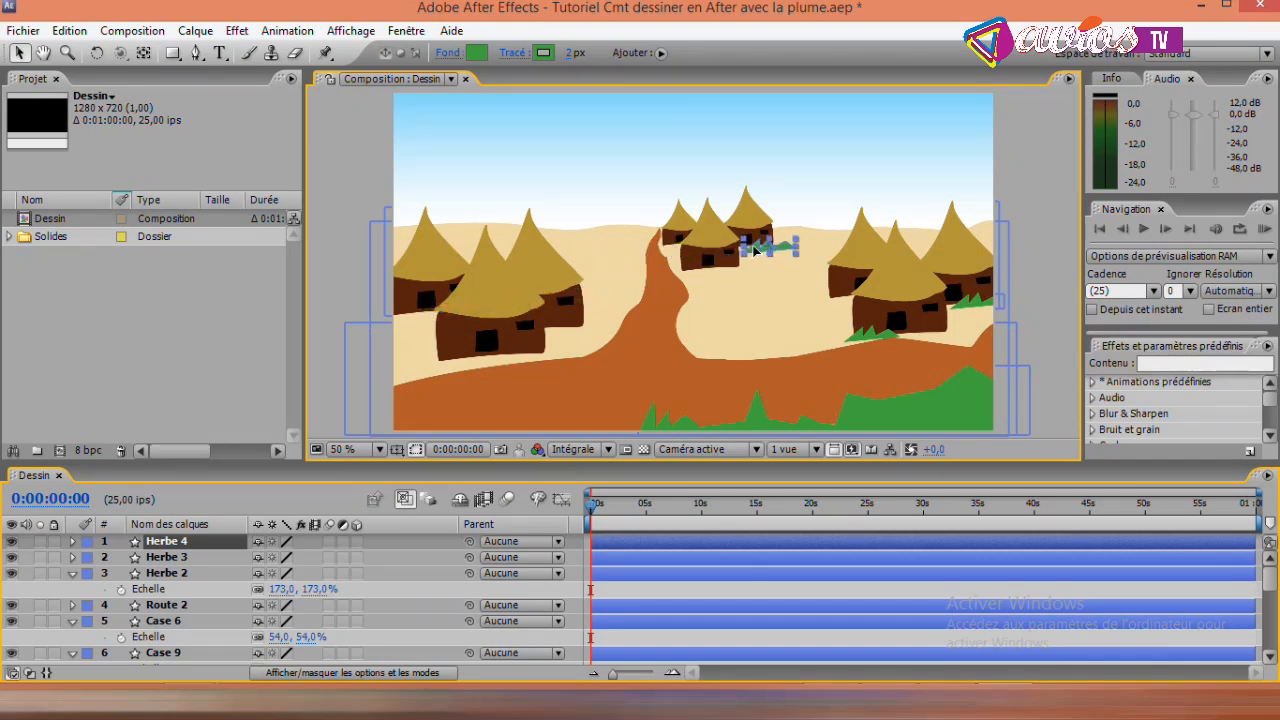
- Scale the Herbe 4 grass down to 91% to suit the distant huts
click(185, 543)
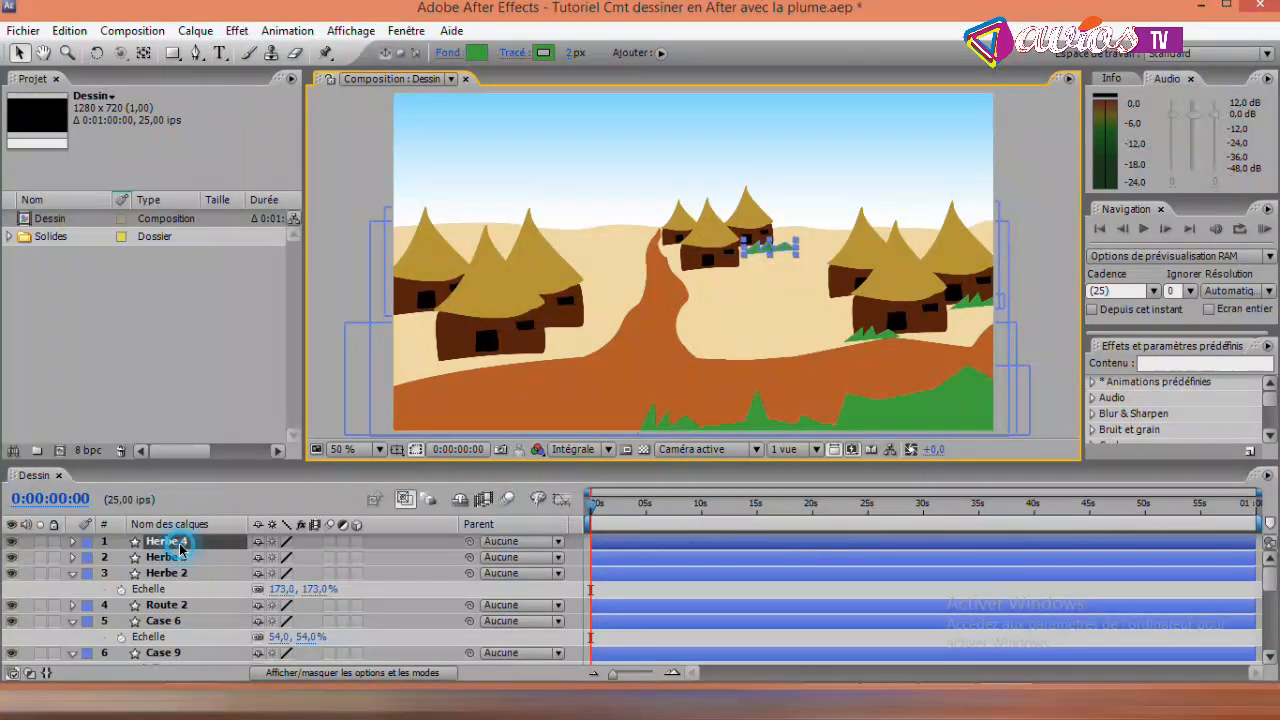
key(s)
drag(282, 557, 200, 557)
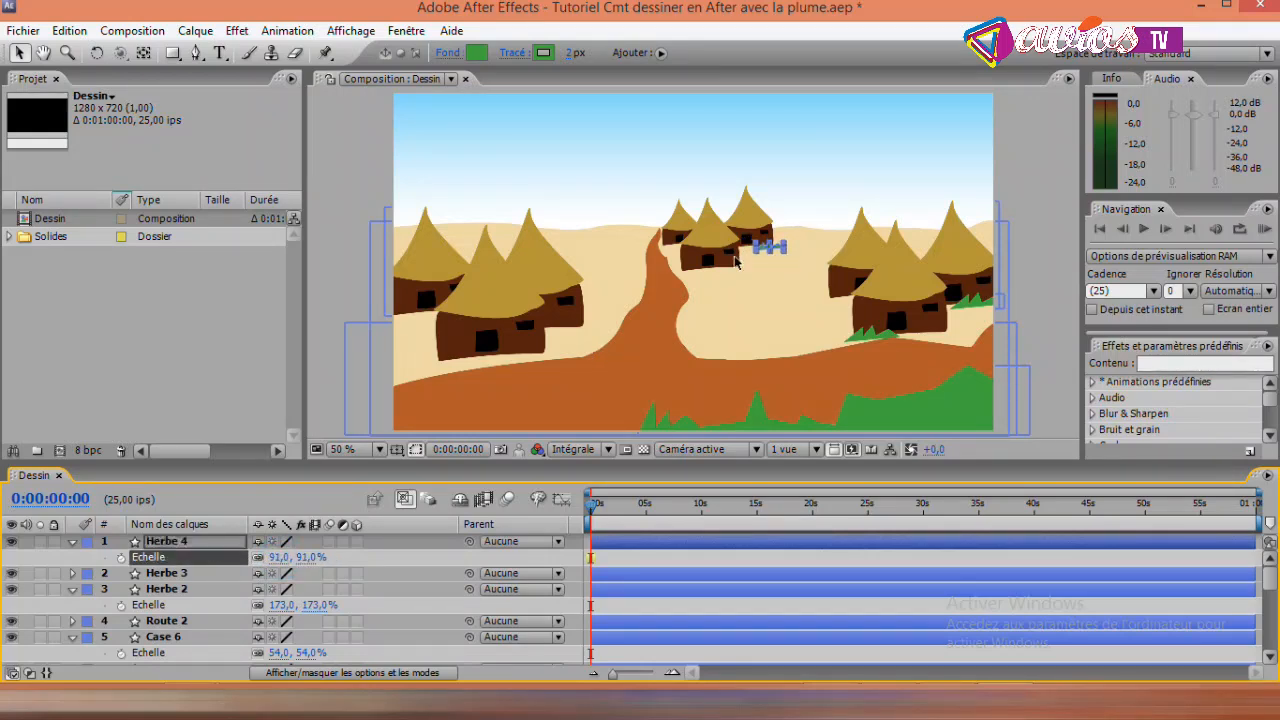
click(1037, 190)
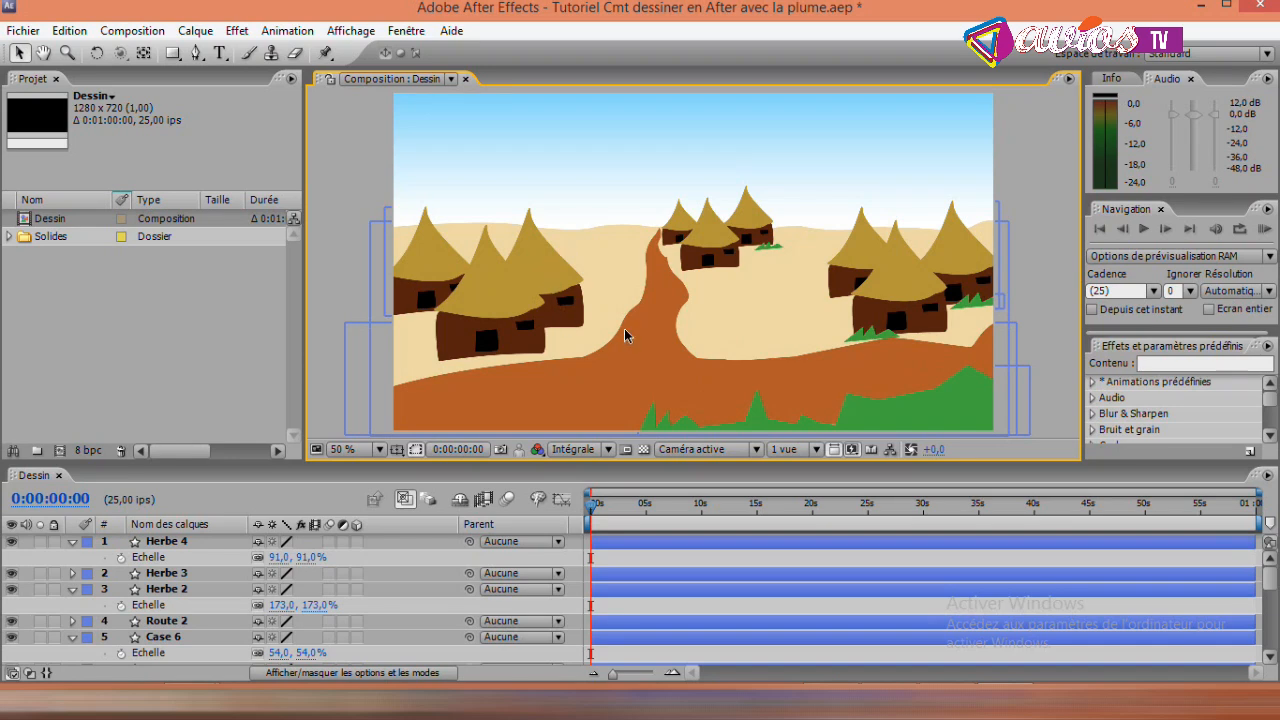
- Draw a closed green grass tuft with spiky blades using the Pen tool, beside the left-hand huts near the path
click(197, 52)
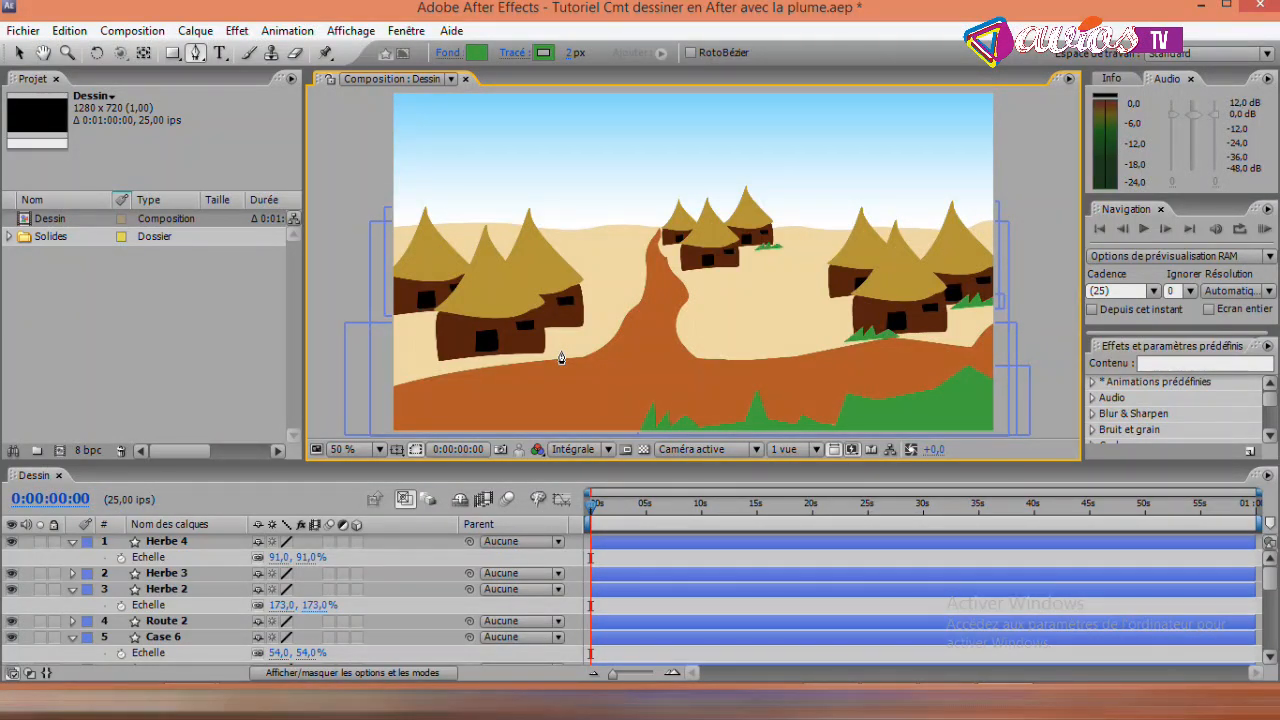
click(560, 350)
click(560, 319)
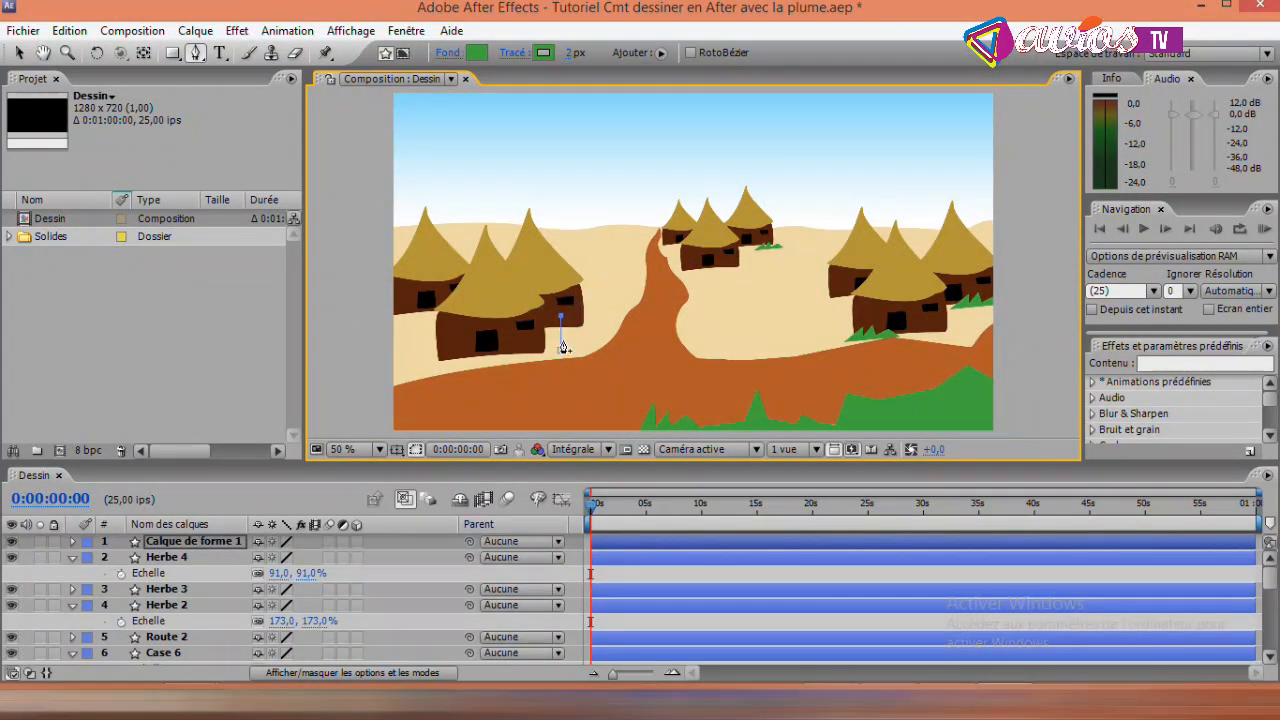
click(560, 350)
click(568, 313)
click(568, 341)
click(575, 332)
click(575, 340)
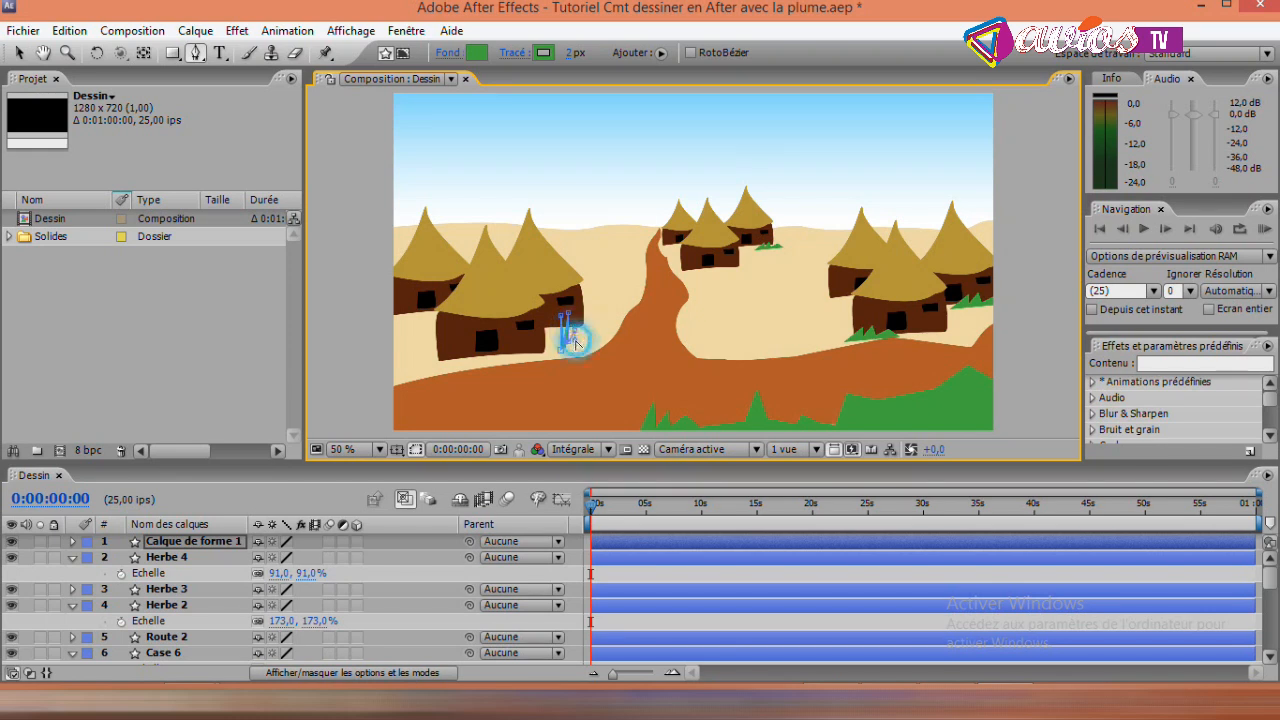
click(581, 323)
click(581, 340)
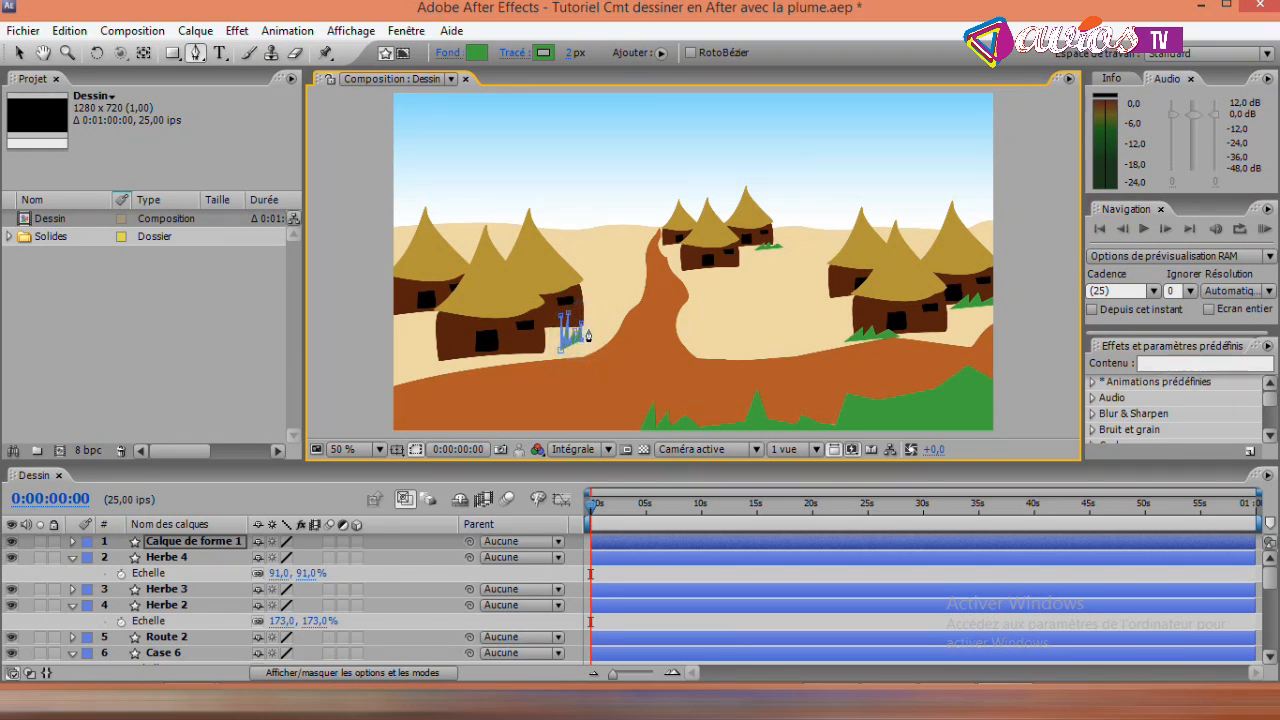
click(592, 340)
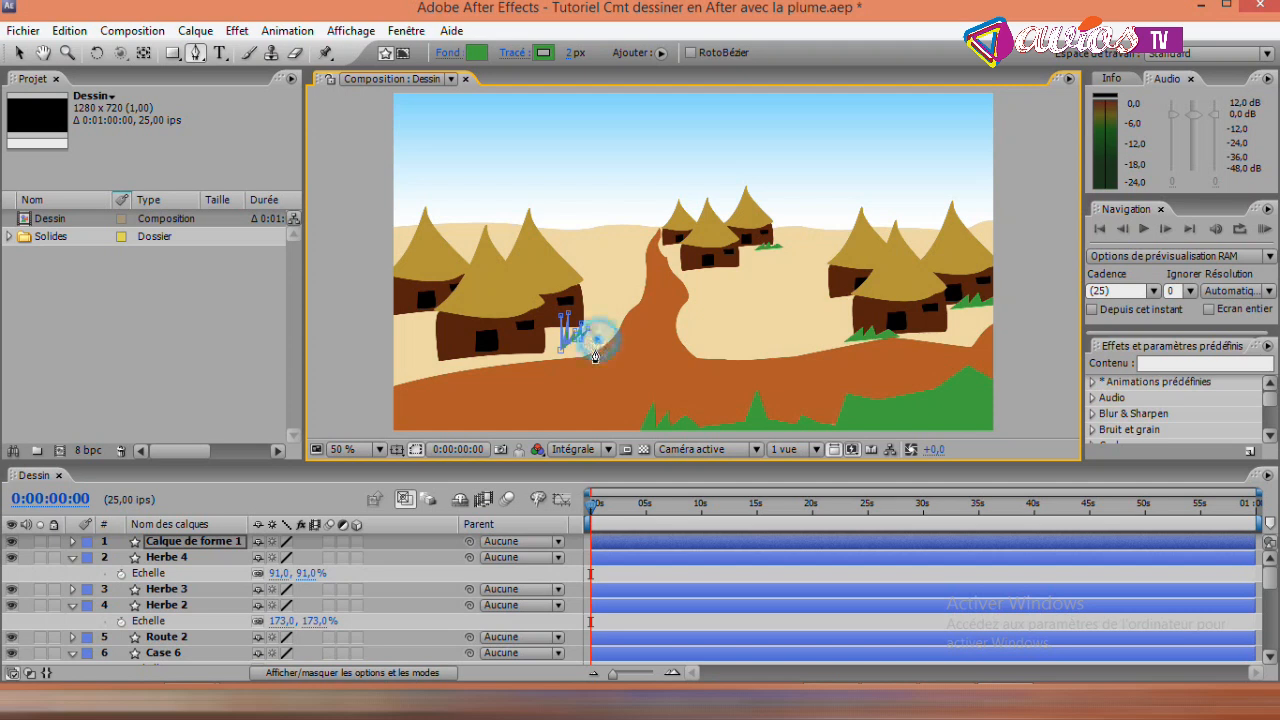
click(584, 357)
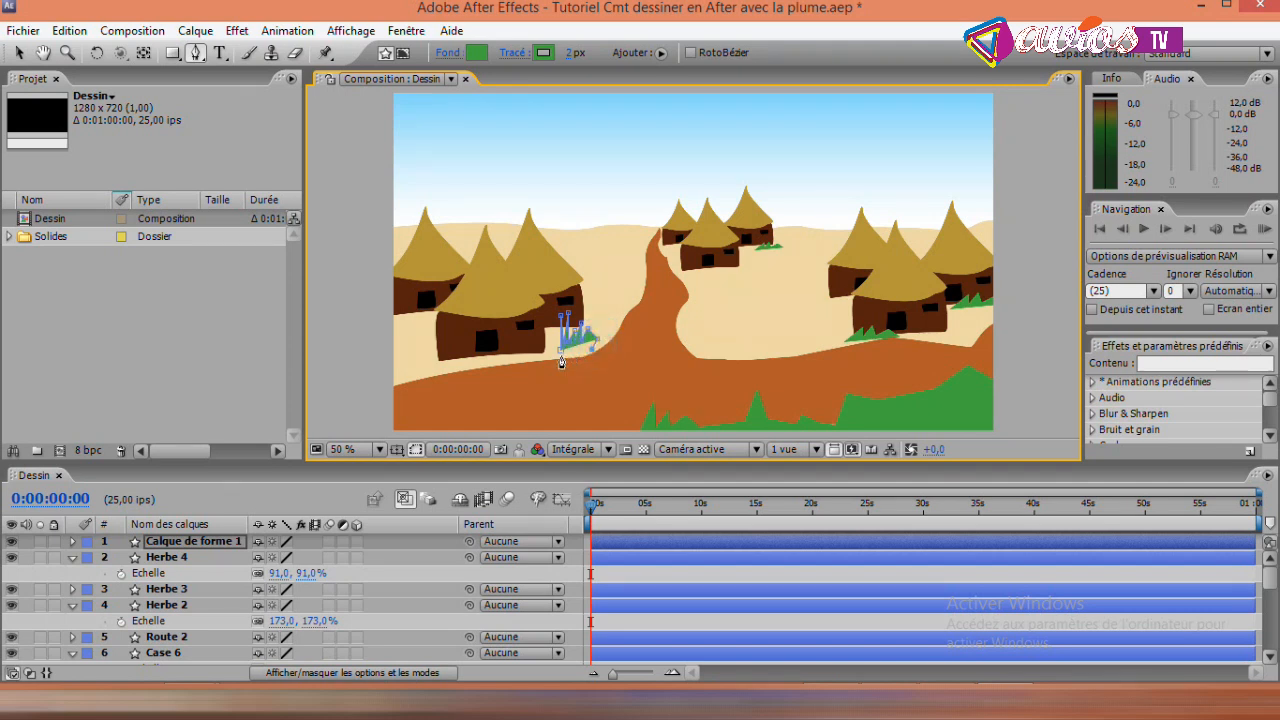
click(557, 358)
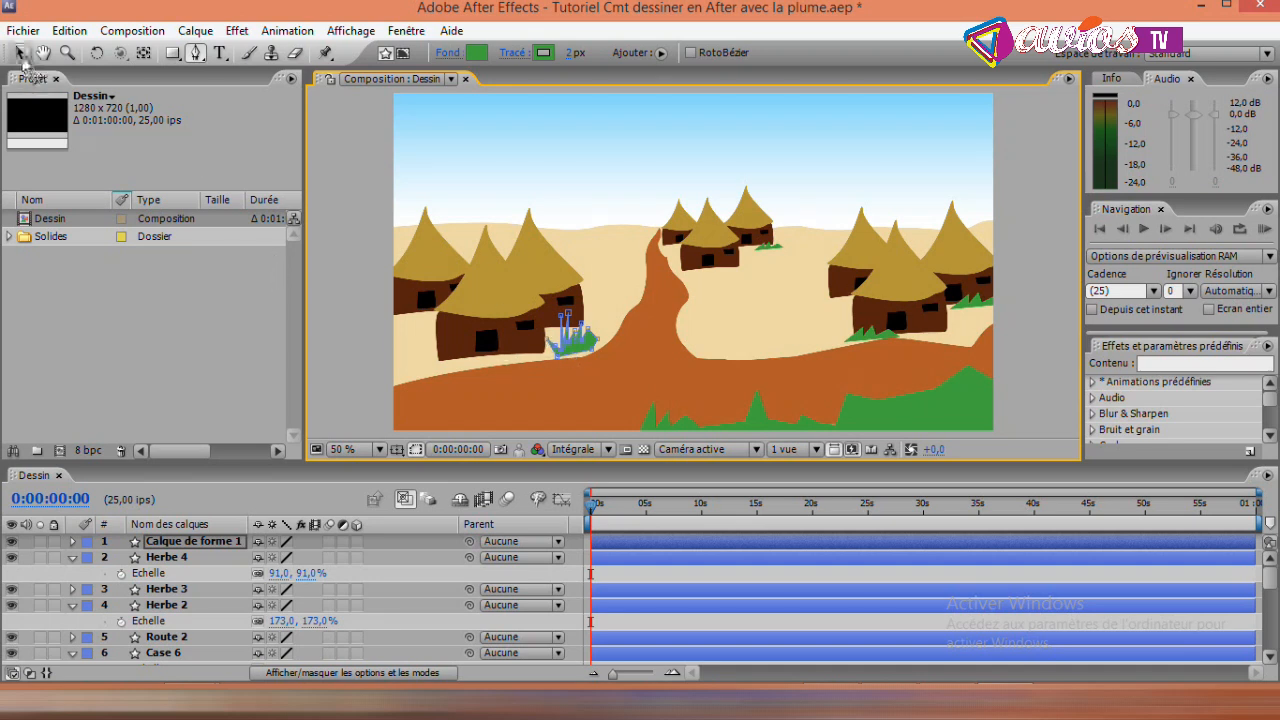
click(19, 52)
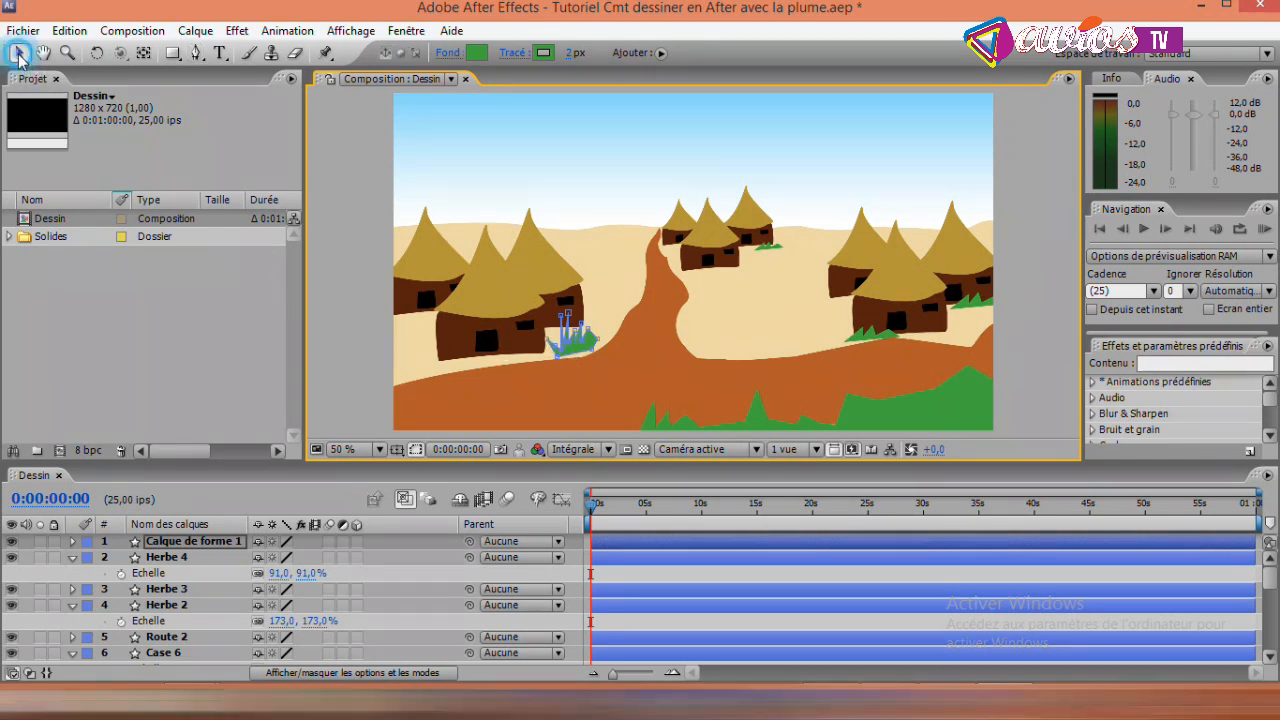
click(1034, 186)
click(347, 213)
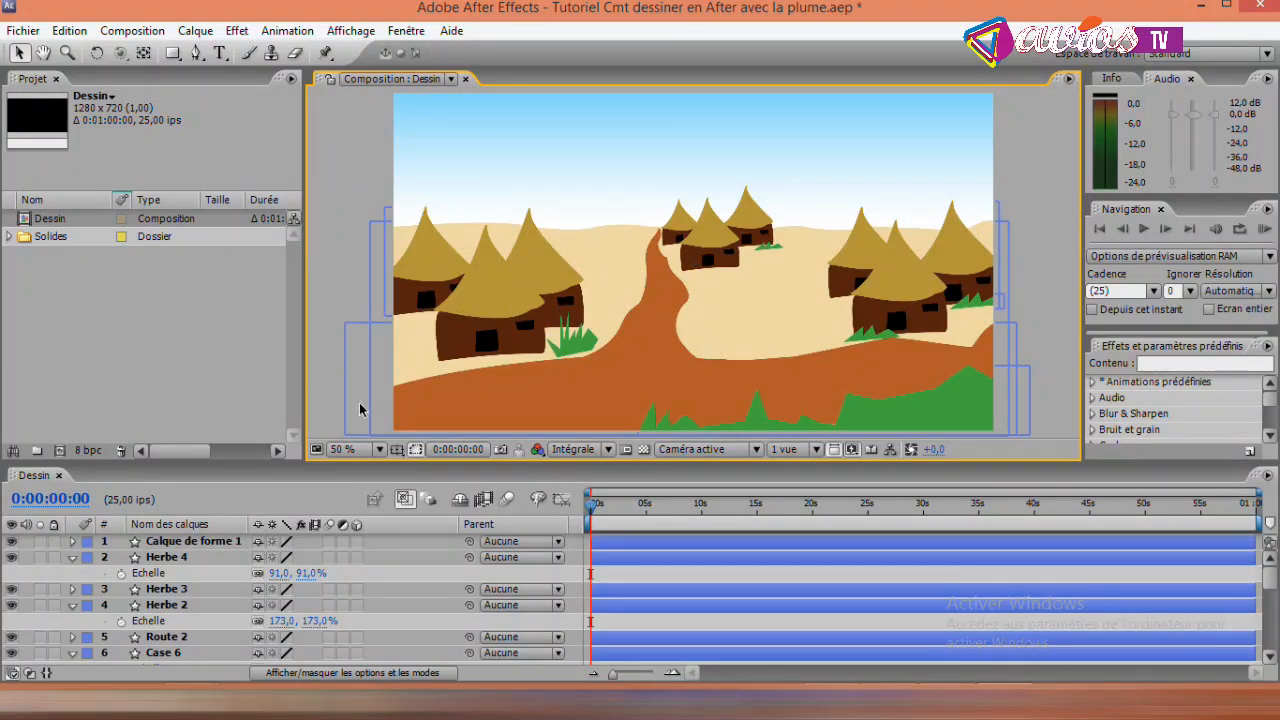
- Rename the new grass shape layer as Herbe 5
click(185, 543)
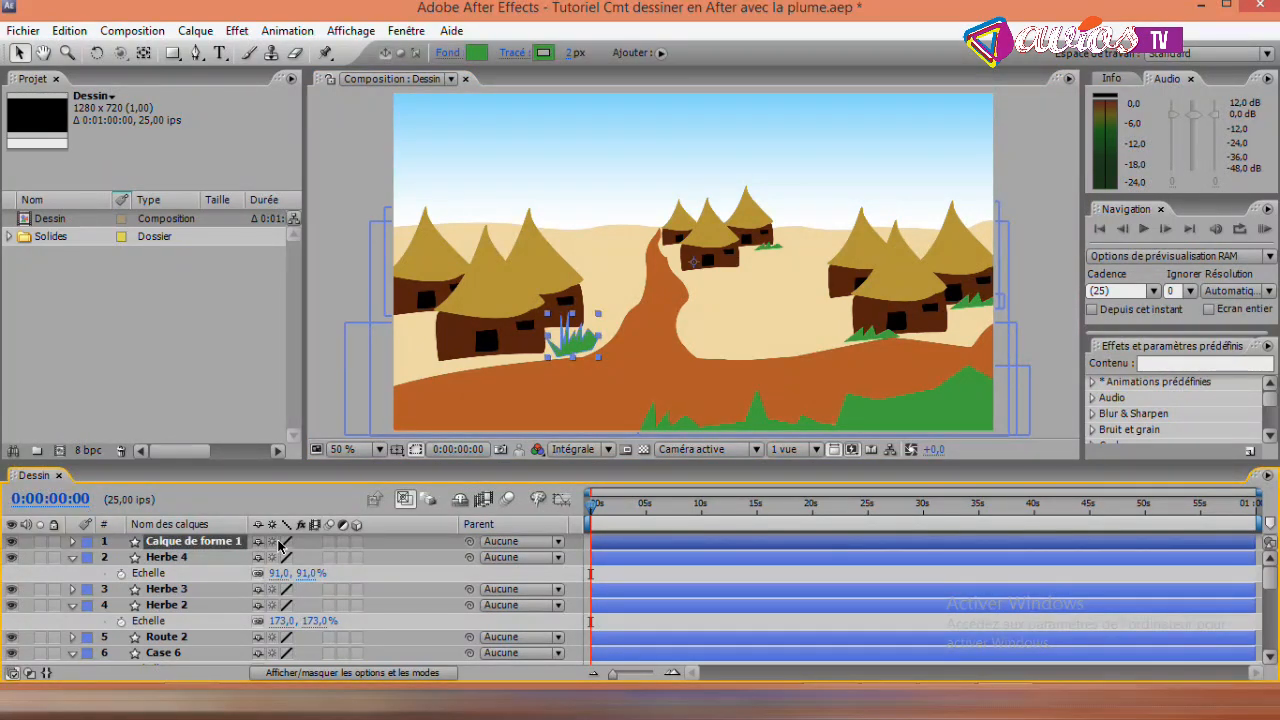
key(Return)
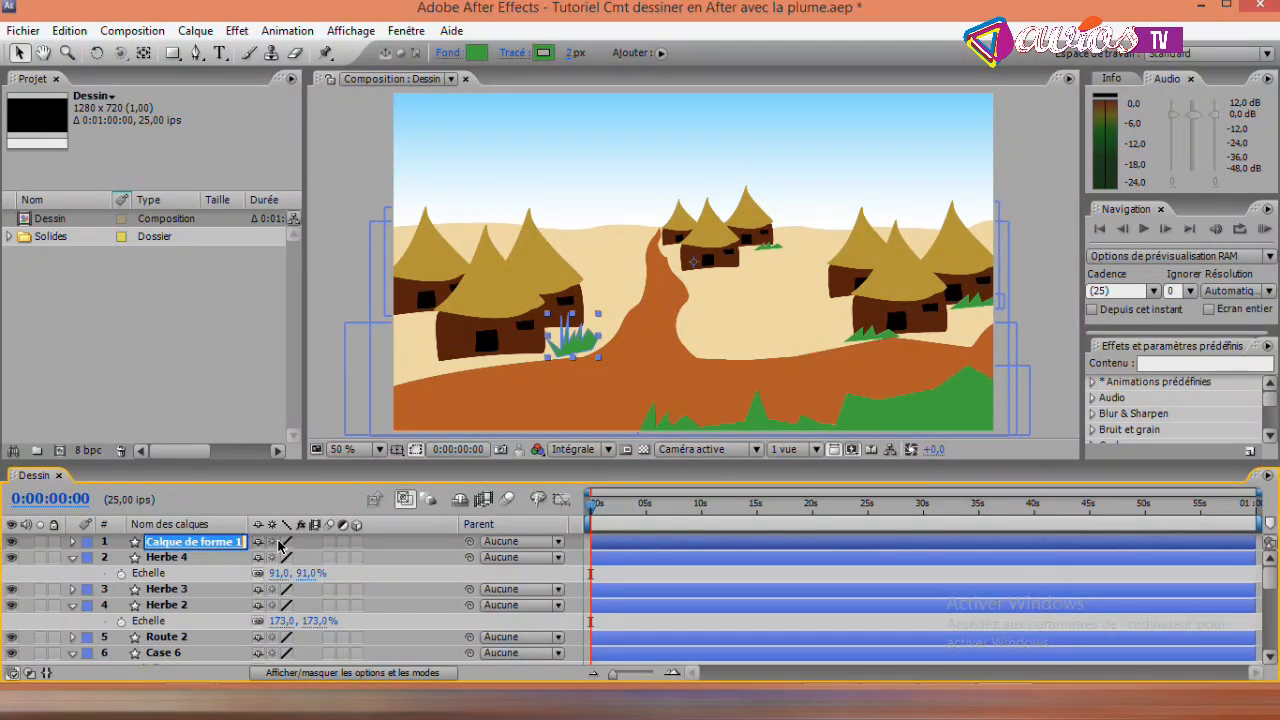
text(Herbe 5)
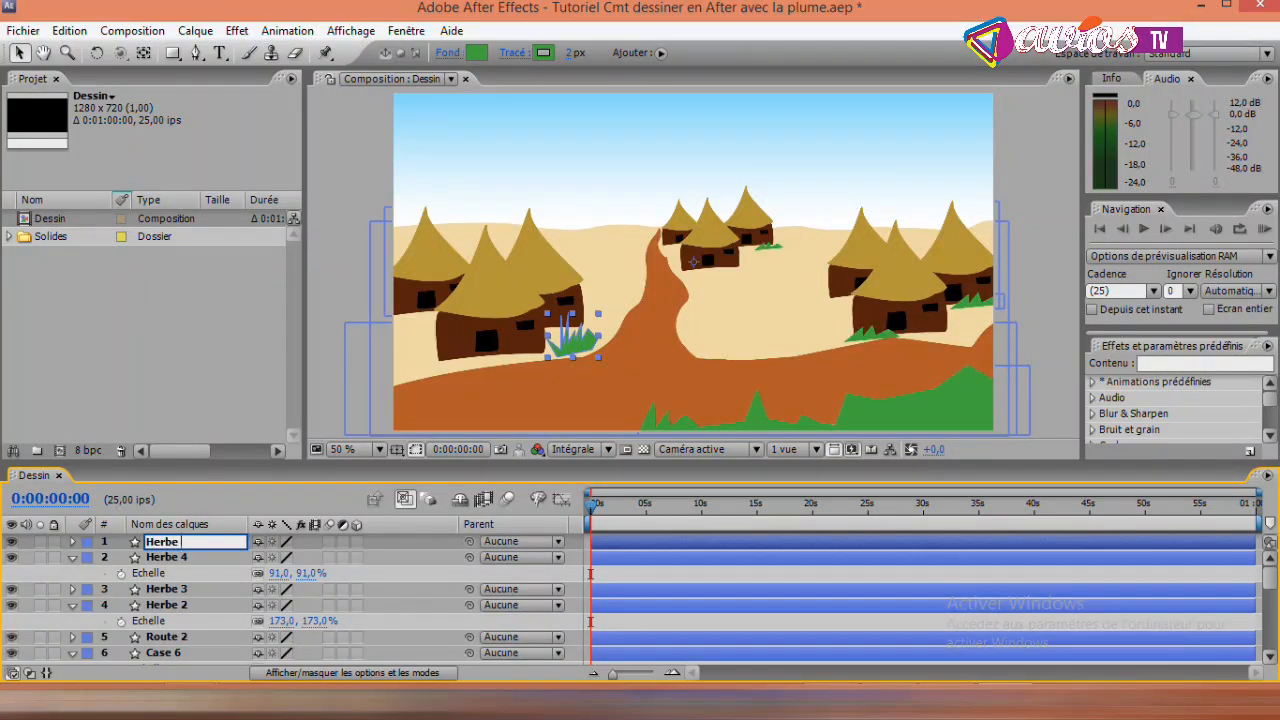
click(354, 160)
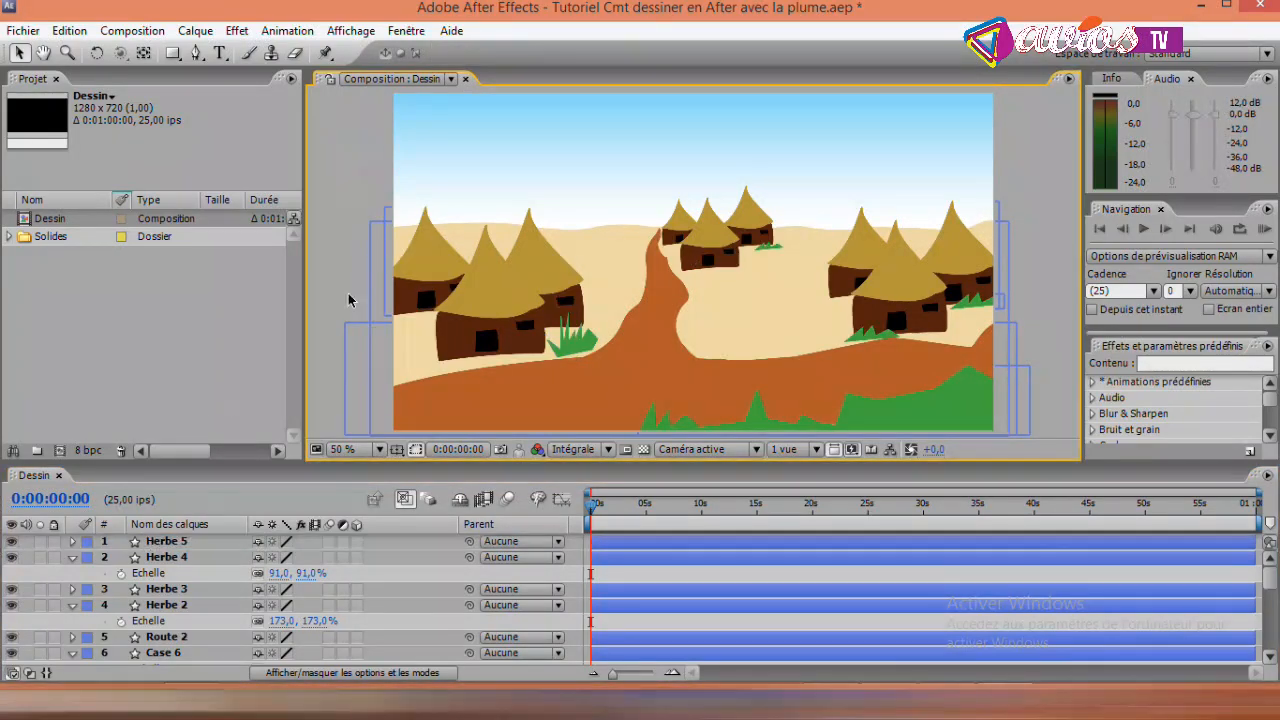
- Move the Herbe 5 grass slightly left against the corner of the front hut in the left-hand village
click(165, 543)
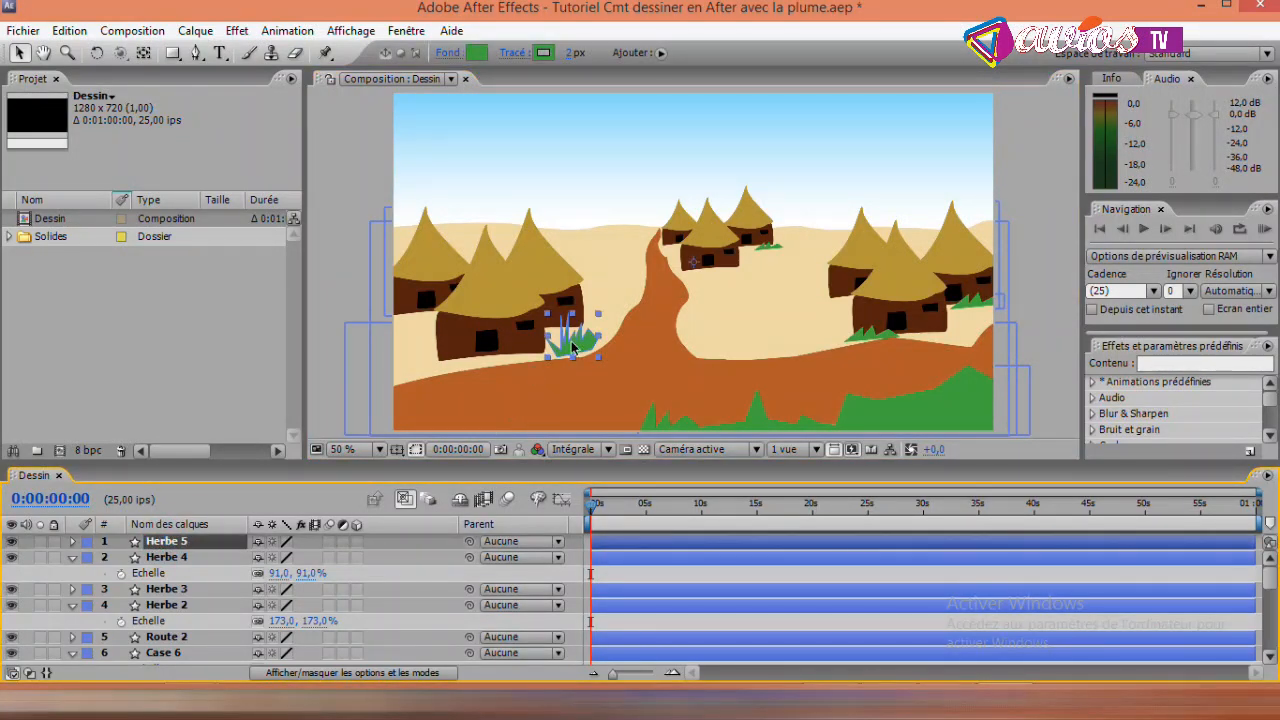
drag(575, 347, 564, 349)
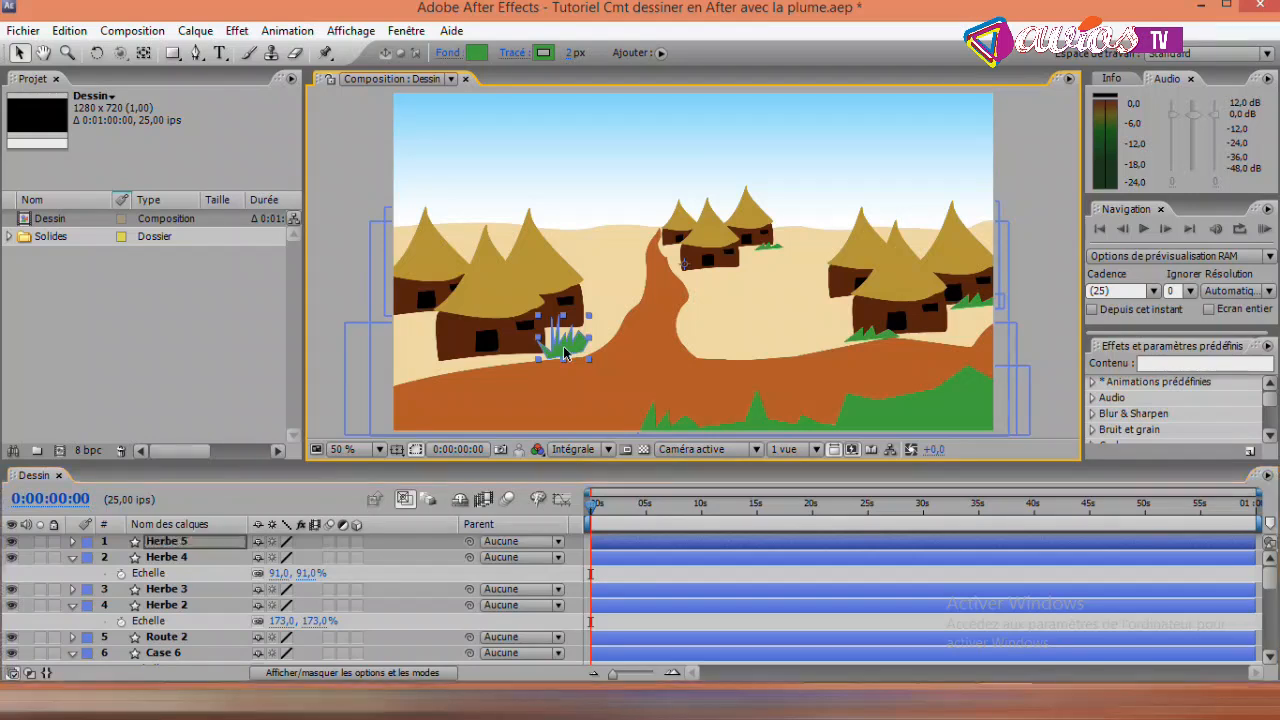
- Move the Herbe 5 anchor point from the distant huts onto the grass tuft and return to the Selection tool
click(143, 52)
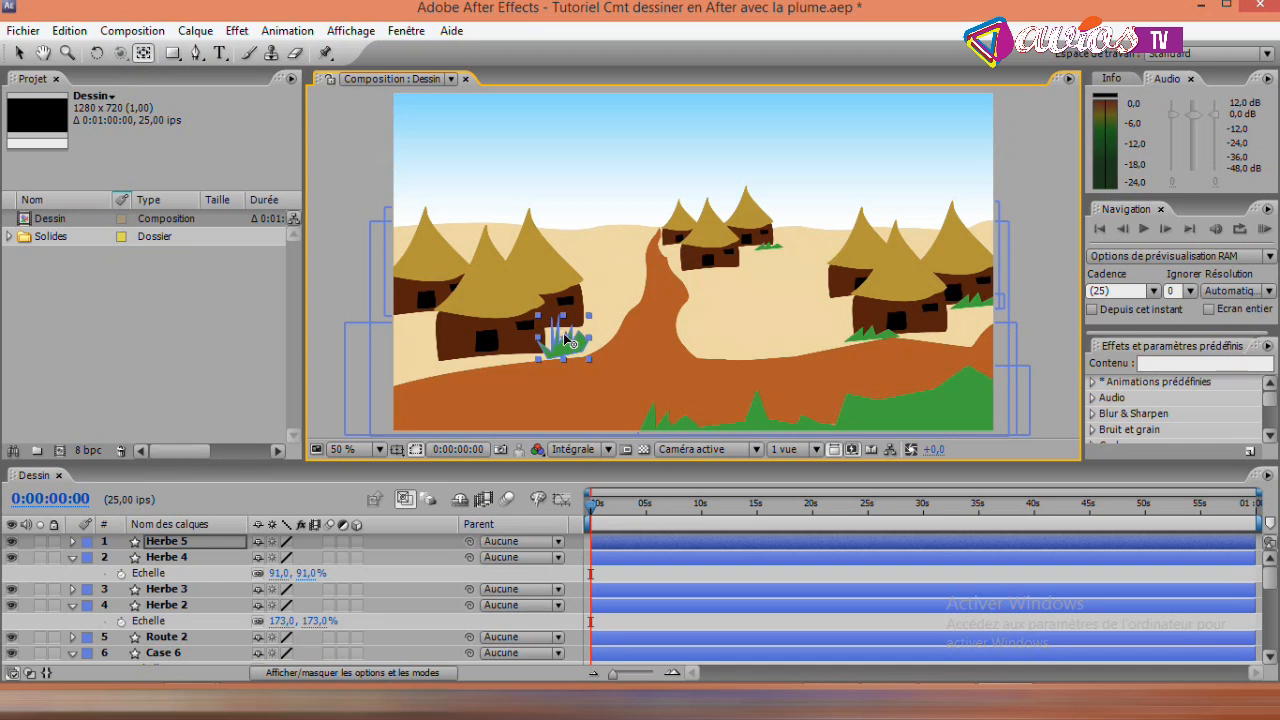
click(18, 52)
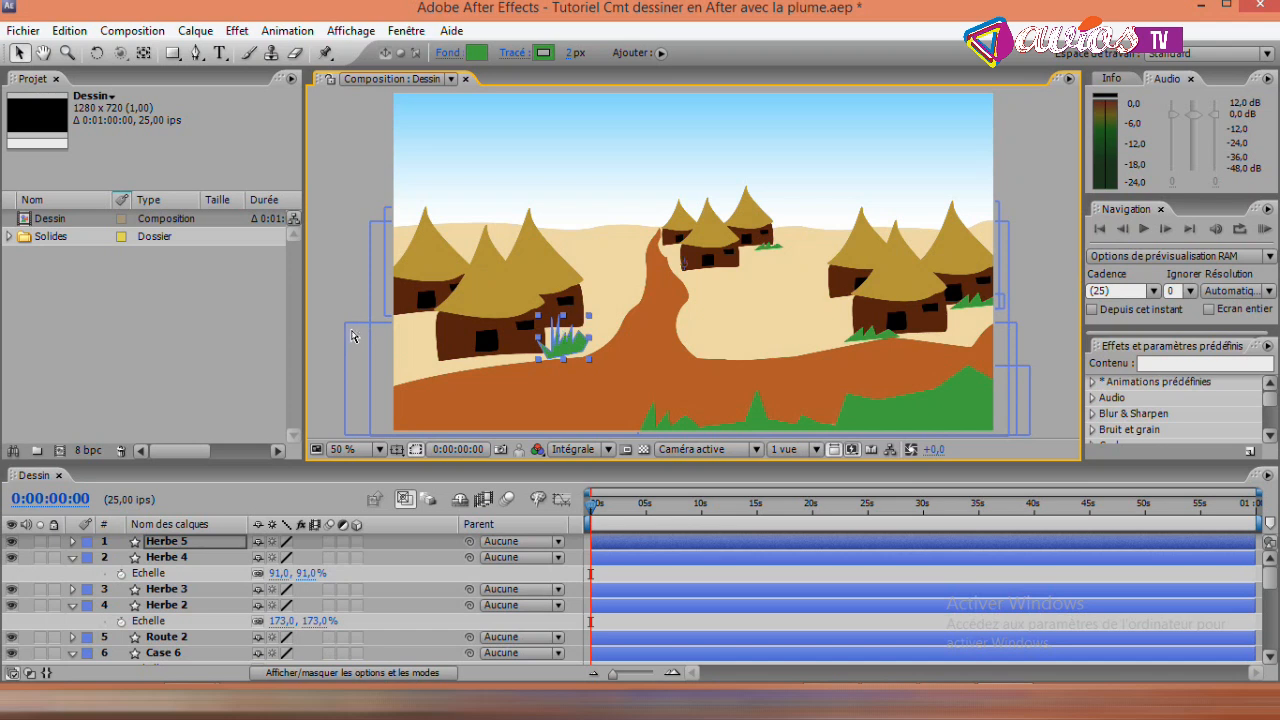
click(143, 52)
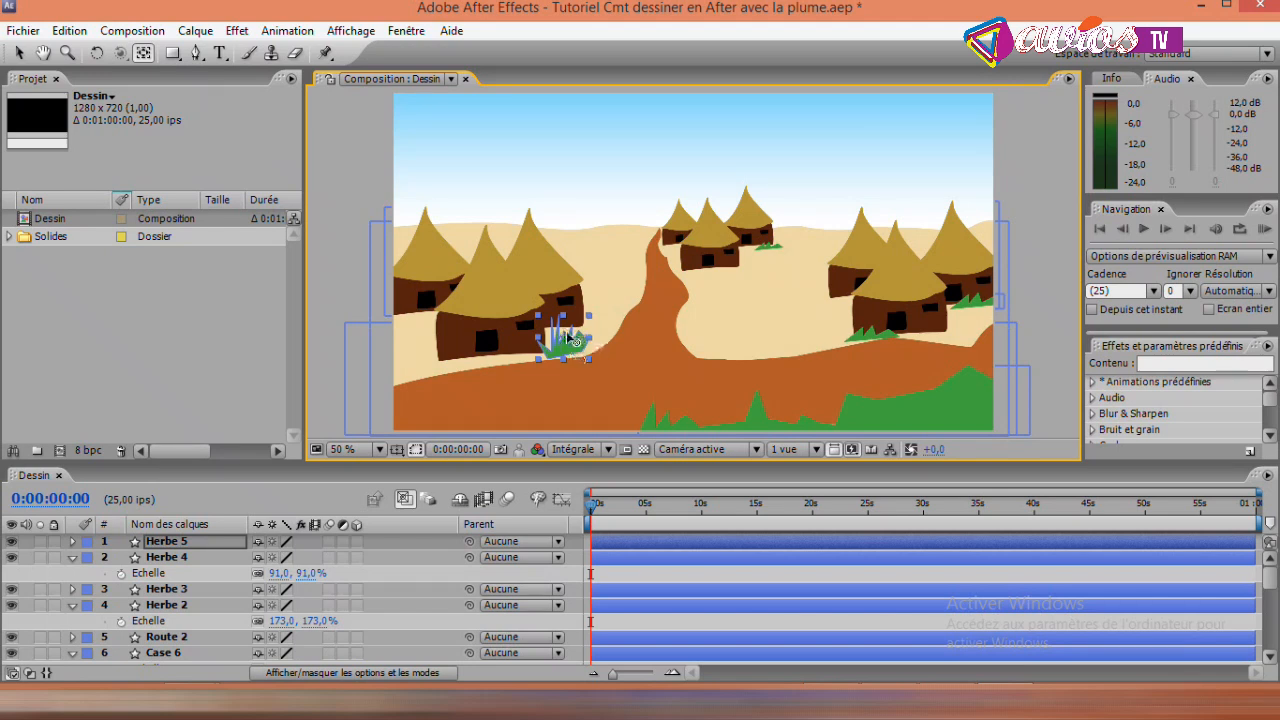
click(19, 55)
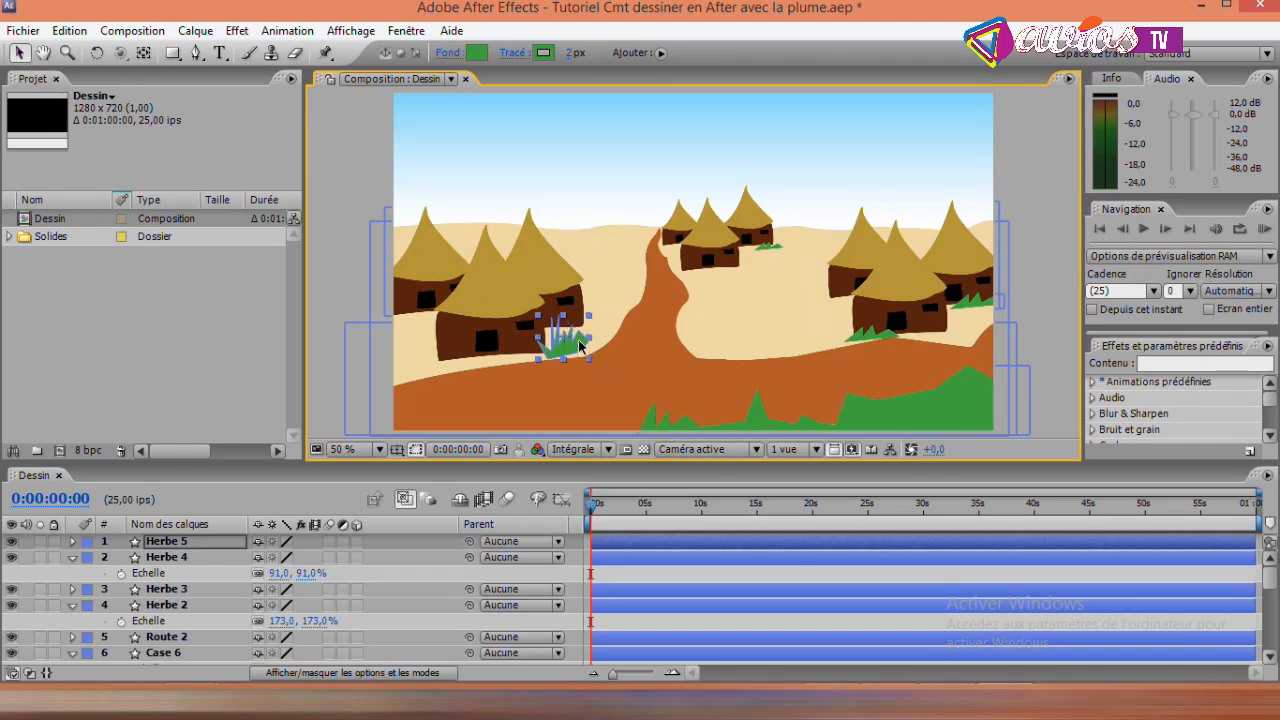
- Move the Herbe 5 grass slightly right beside the front left-hand hut and deselect the layer
drag(573, 348, 579, 346)
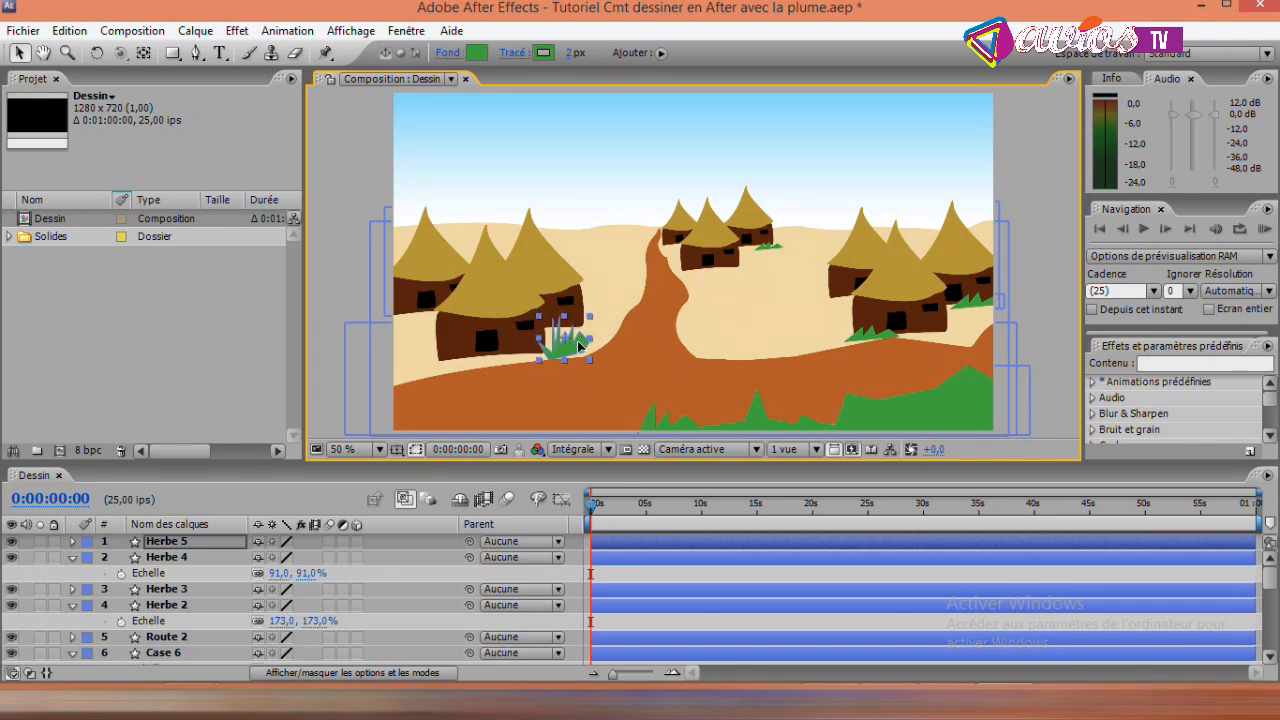
click(143, 54)
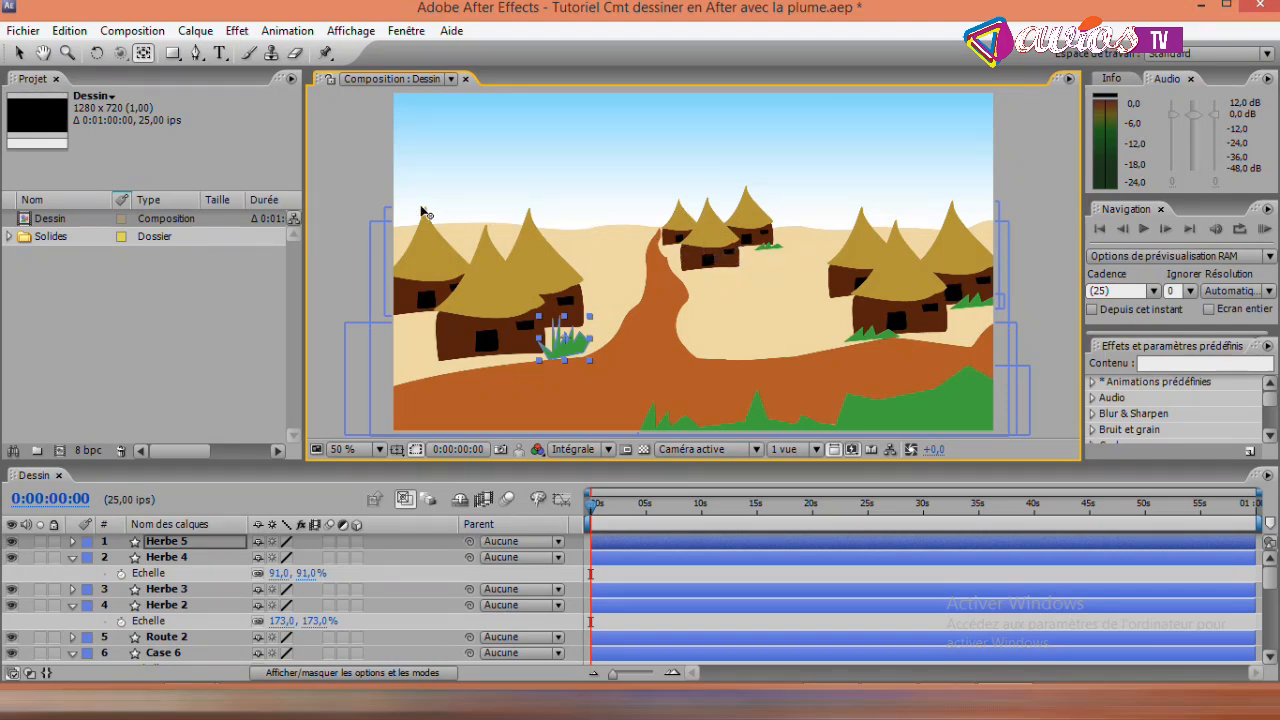
click(197, 54)
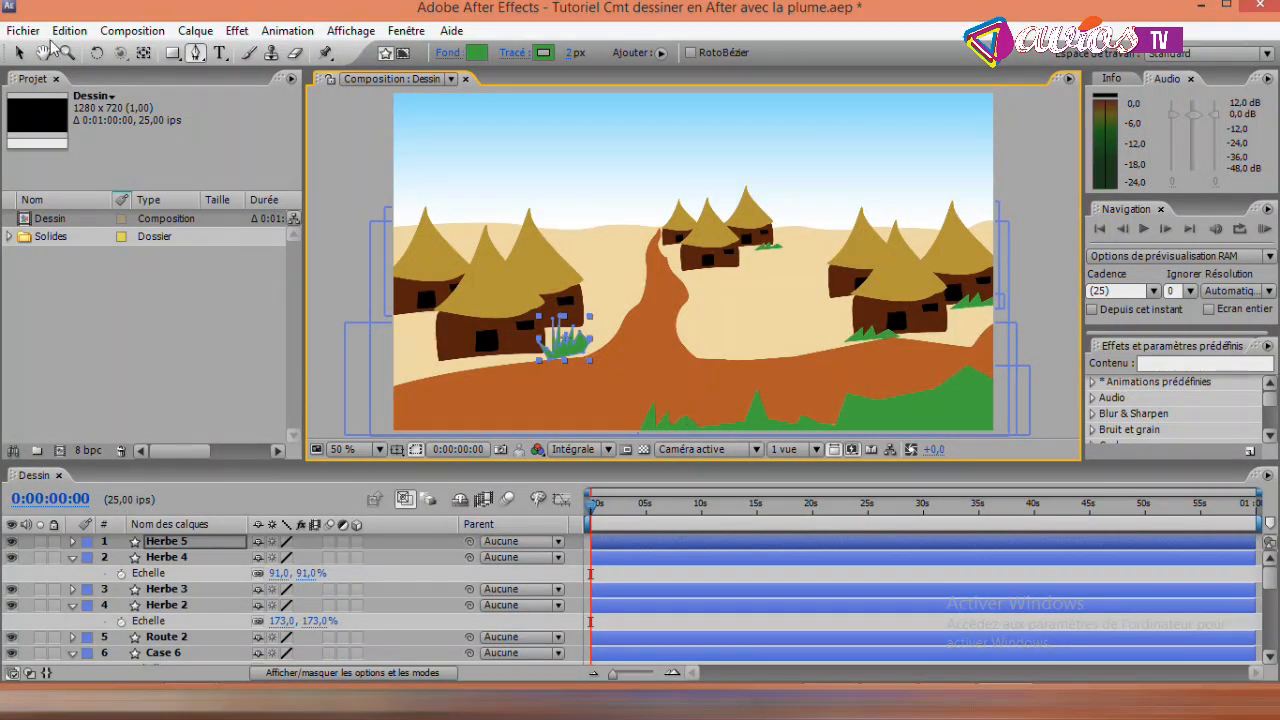
click(18, 53)
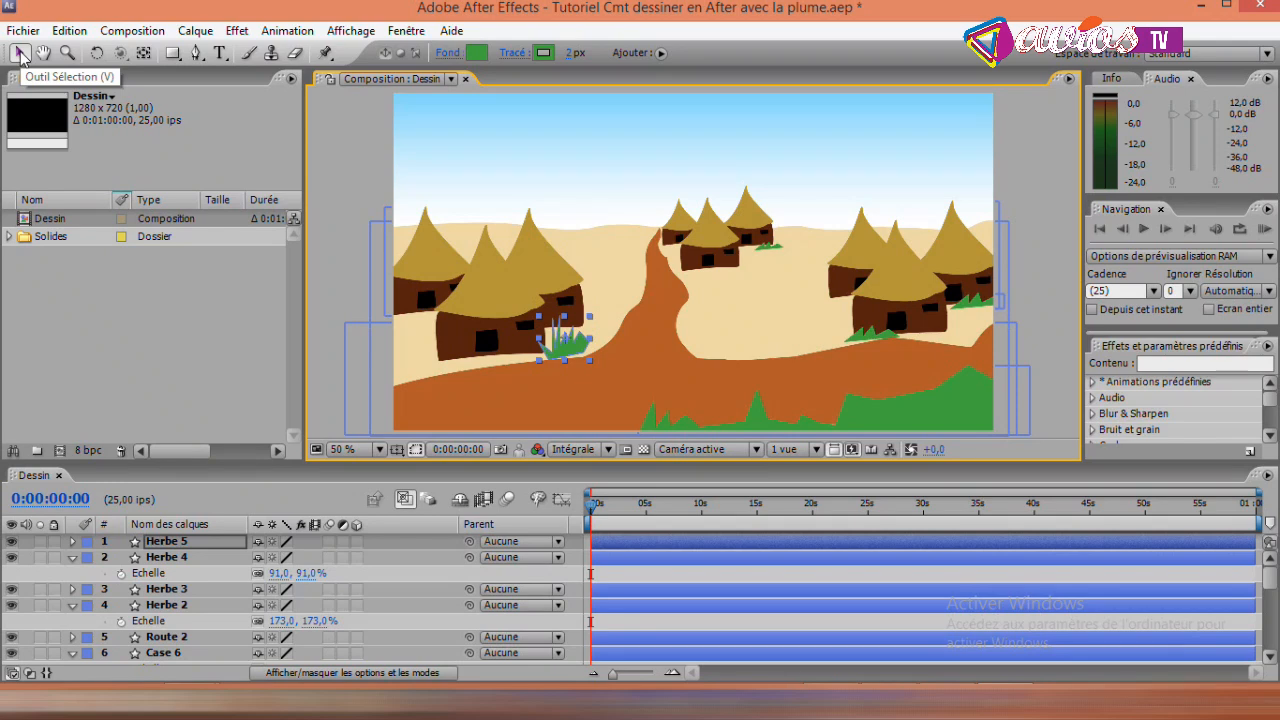
click(340, 184)
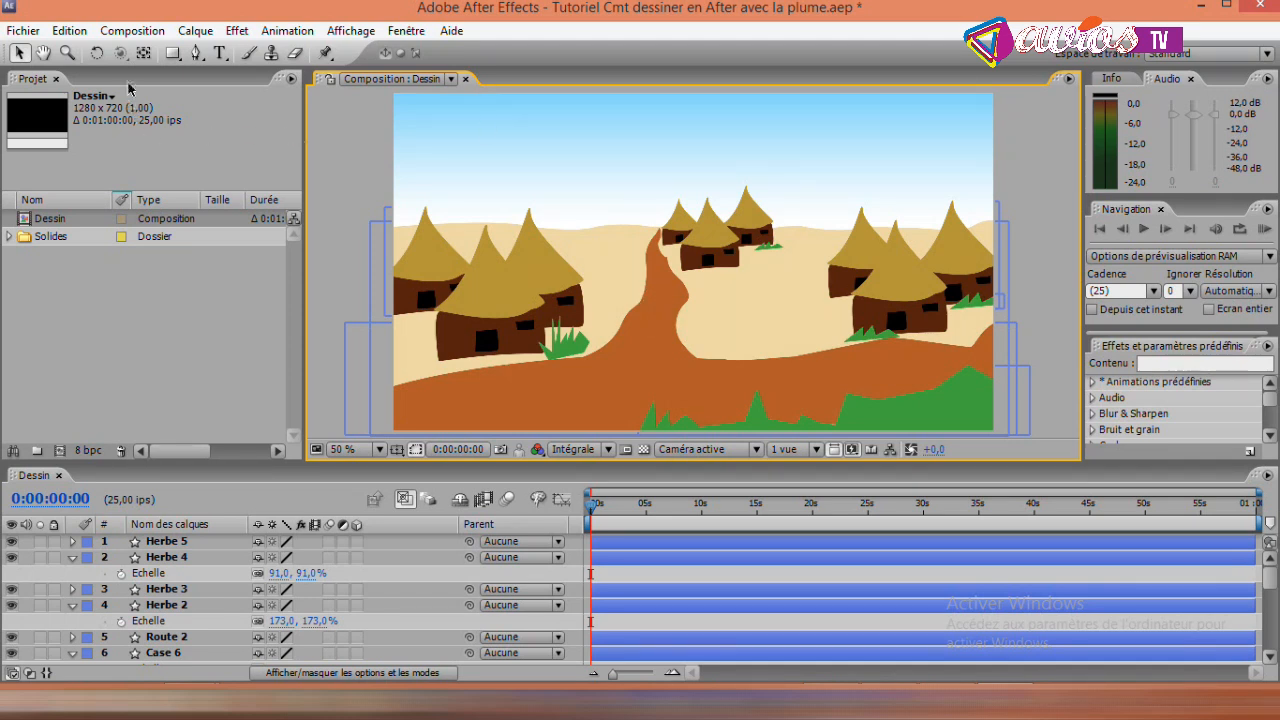
- Start a tree trunk with the Pen tool above the path, tracing its wavy left edge down to spreading roots
click(196, 52)
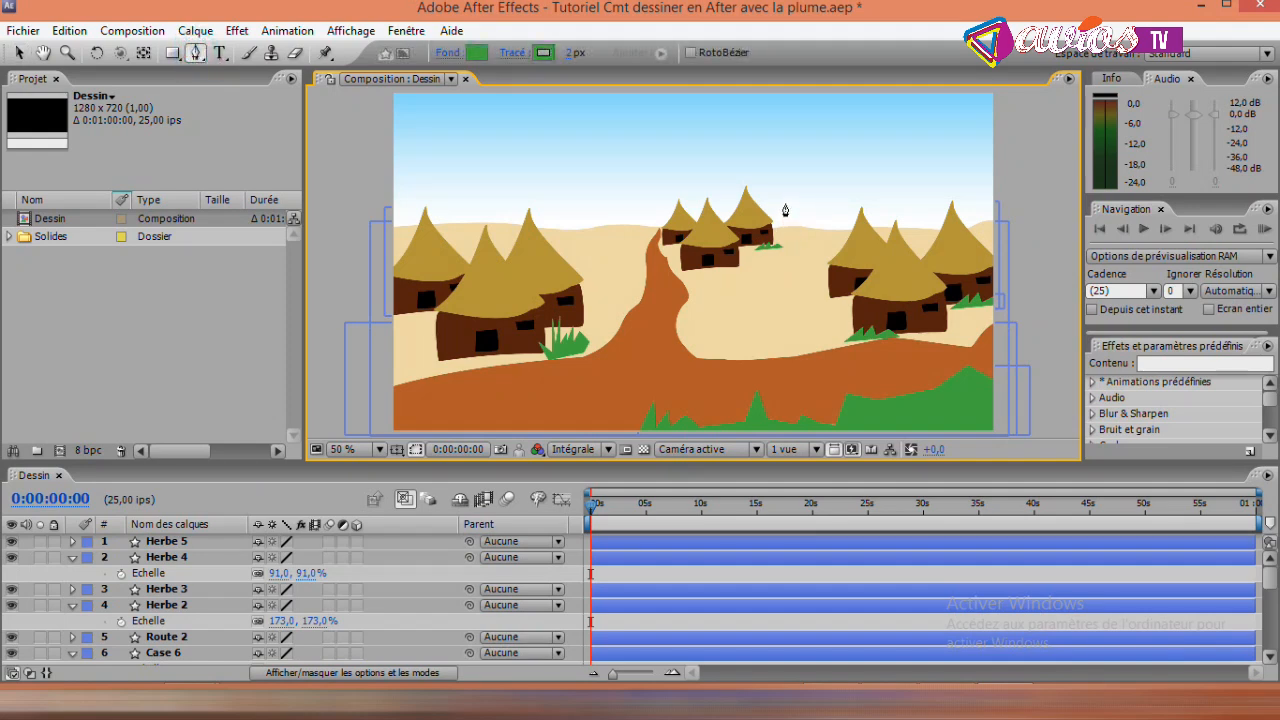
click(607, 187)
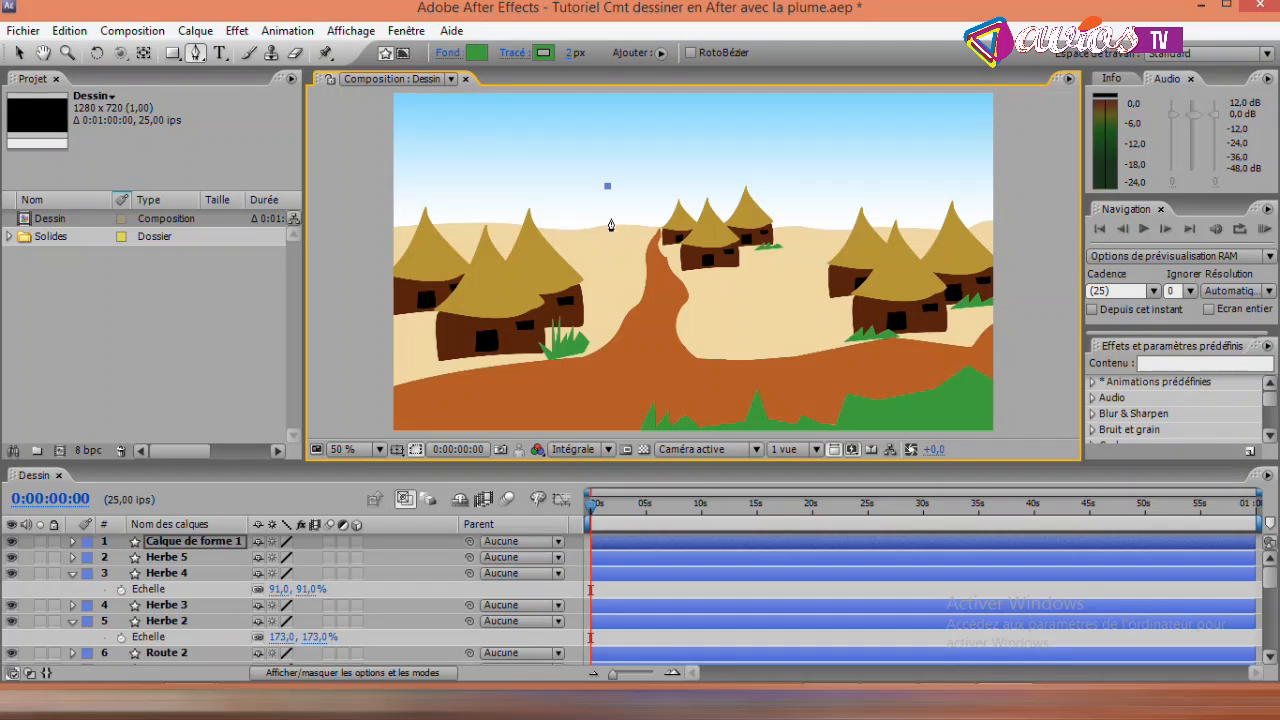
click(608, 214)
drag(612, 226, 609, 247)
click(607, 248)
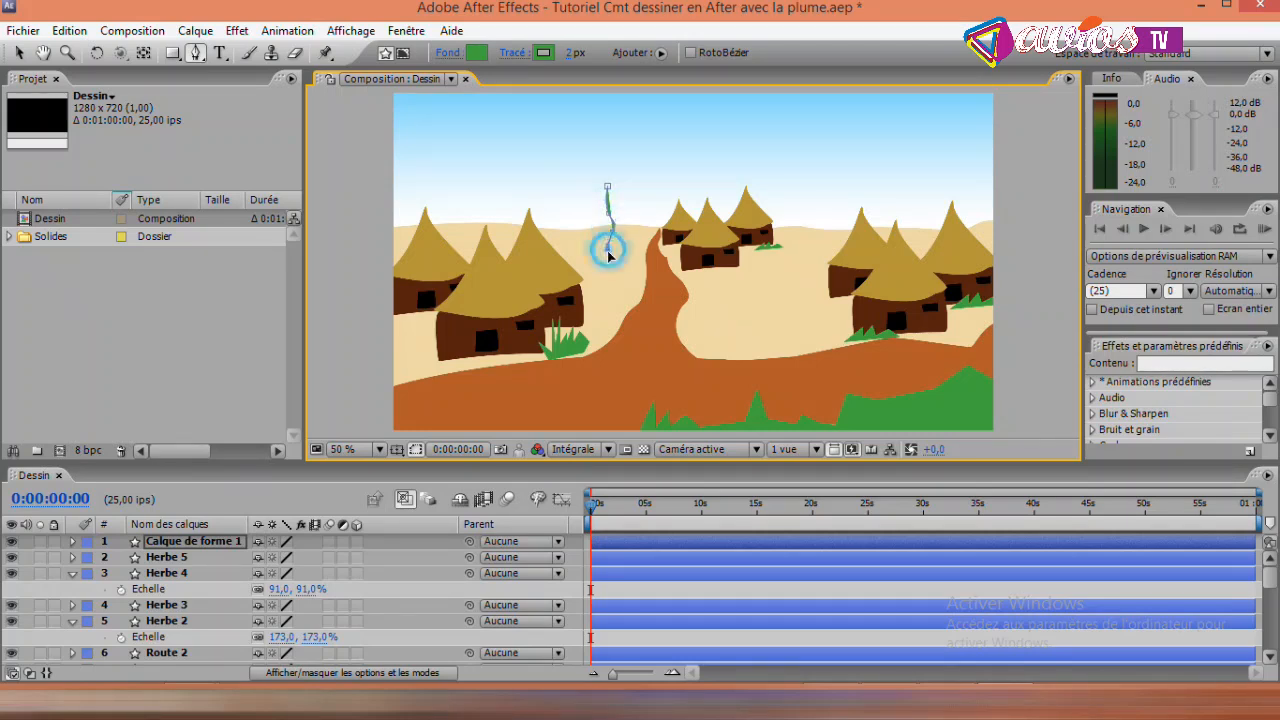
click(598, 266)
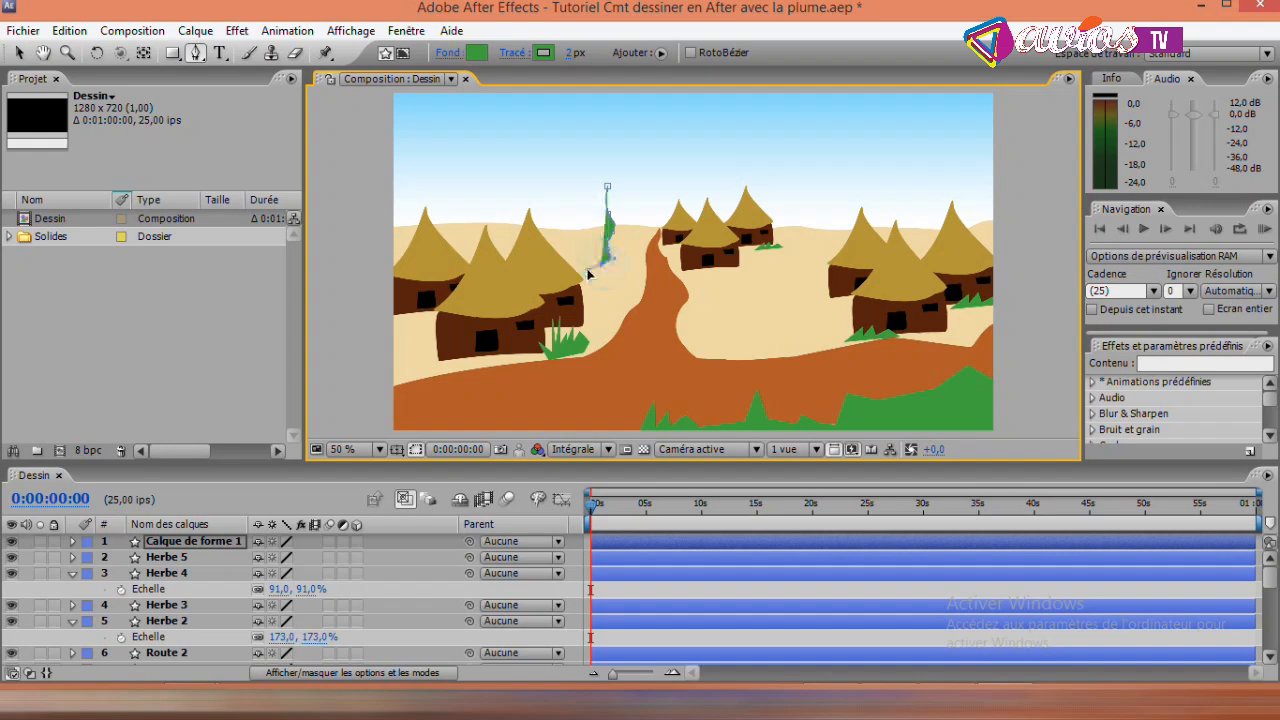
click(586, 281)
click(610, 252)
drag(610, 273, 604, 268)
click(611, 272)
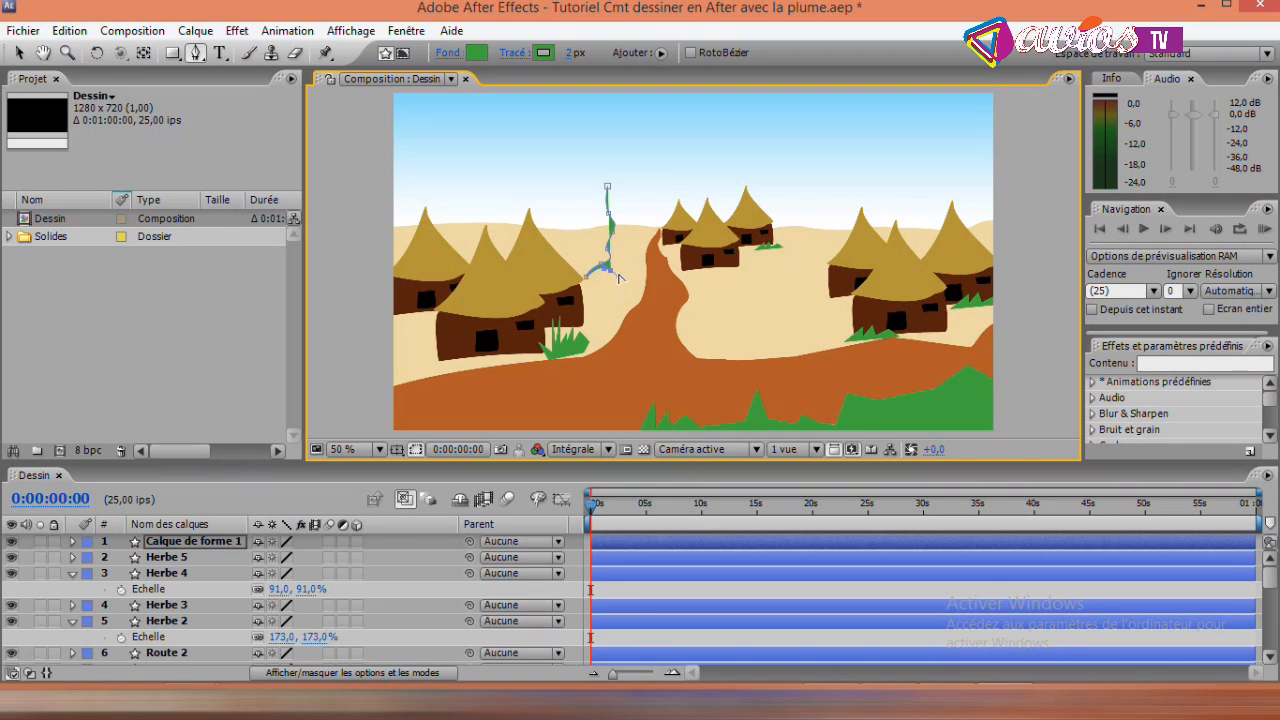
click(617, 266)
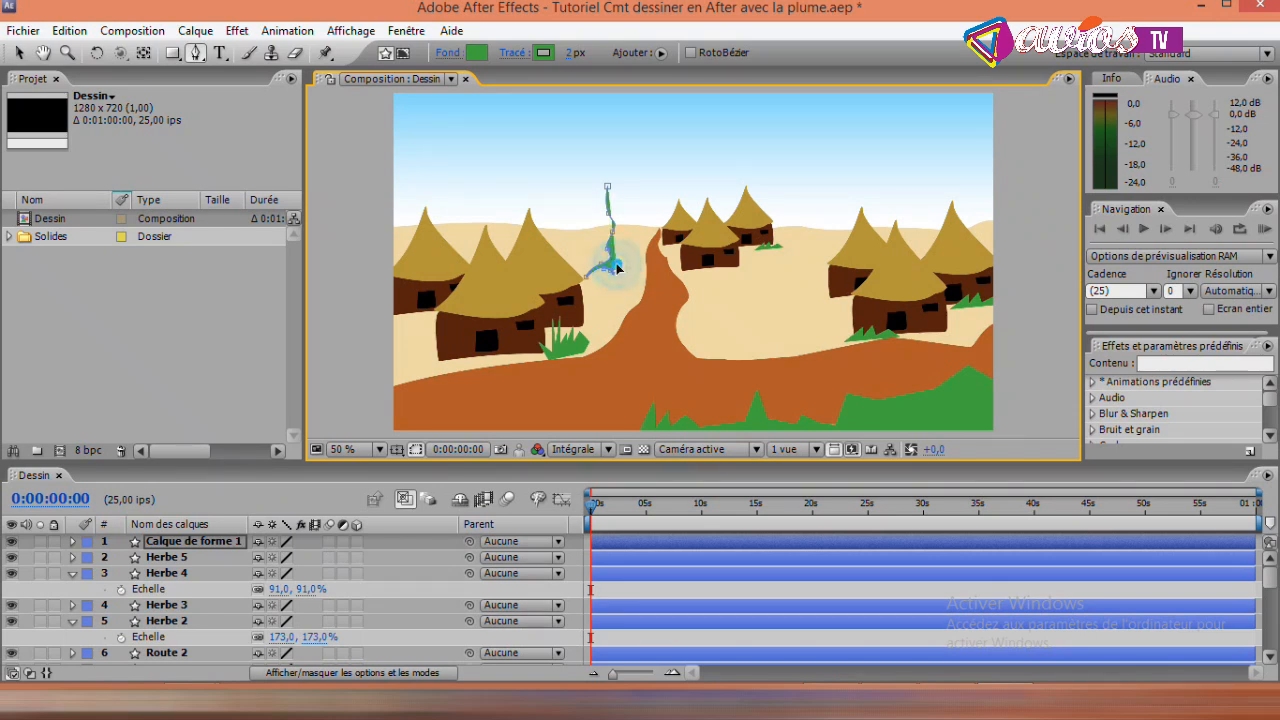
click(626, 272)
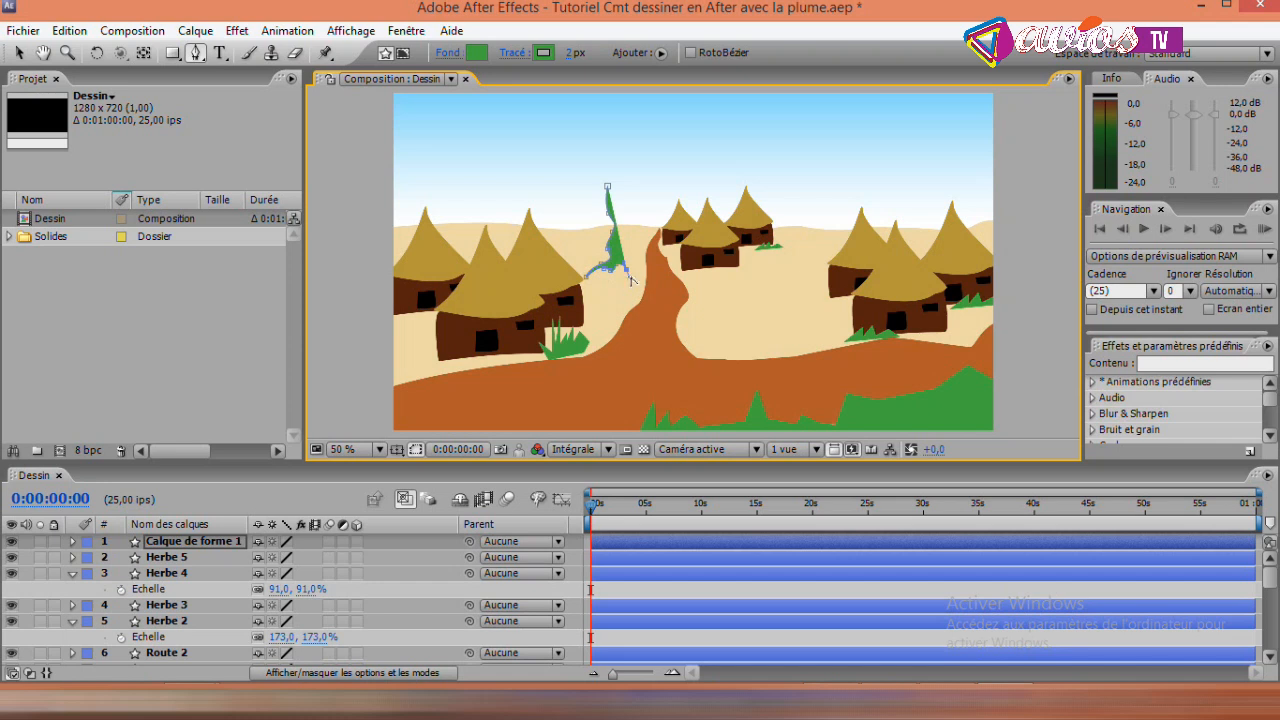
click(631, 279)
- Trace the trunk's right edge from the right root up to the tip of a short right-hand branch
mouse_move(633, 270)
mouse_down()
mouse_move(642, 280)
mouse_move(634, 262)
mouse_up()
click(625, 247)
drag(628, 226, 626, 160)
click(627, 191)
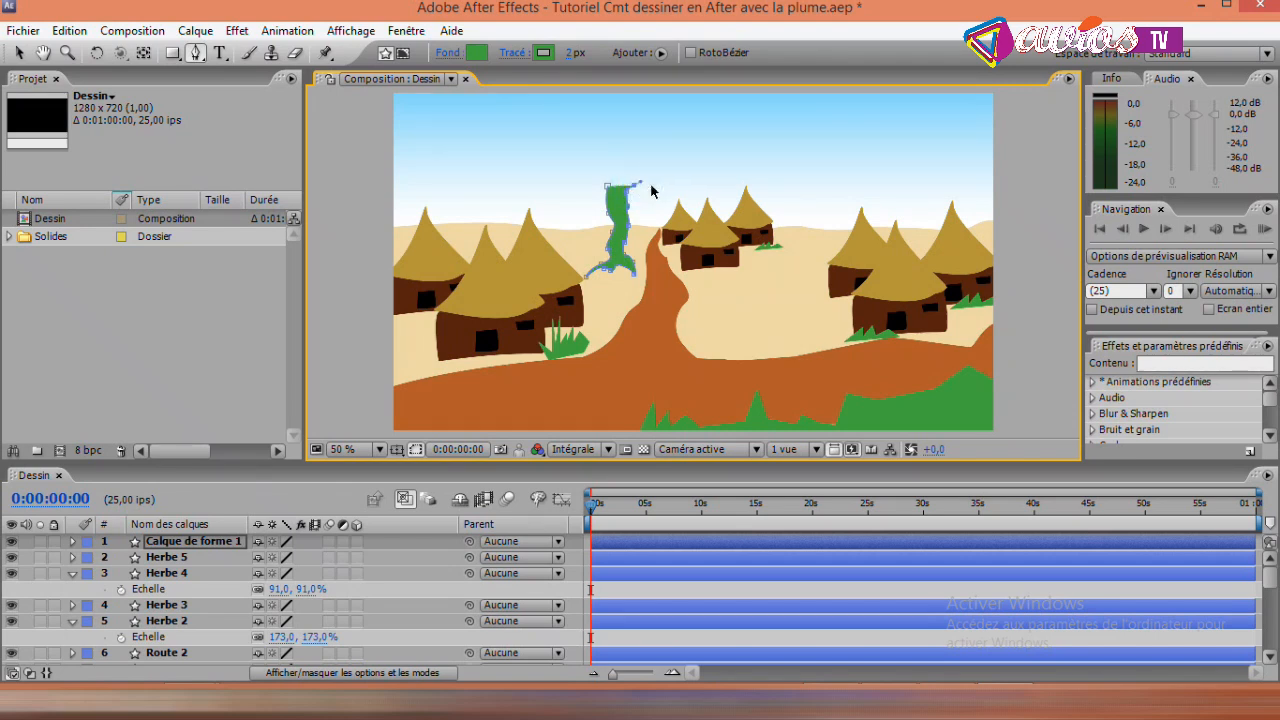
click(652, 185)
click(655, 181)
- Draw the two upright branches and the left-hand branch, and bring the outline back down to the trunk's left edge
drag(639, 180, 631, 180)
click(623, 157)
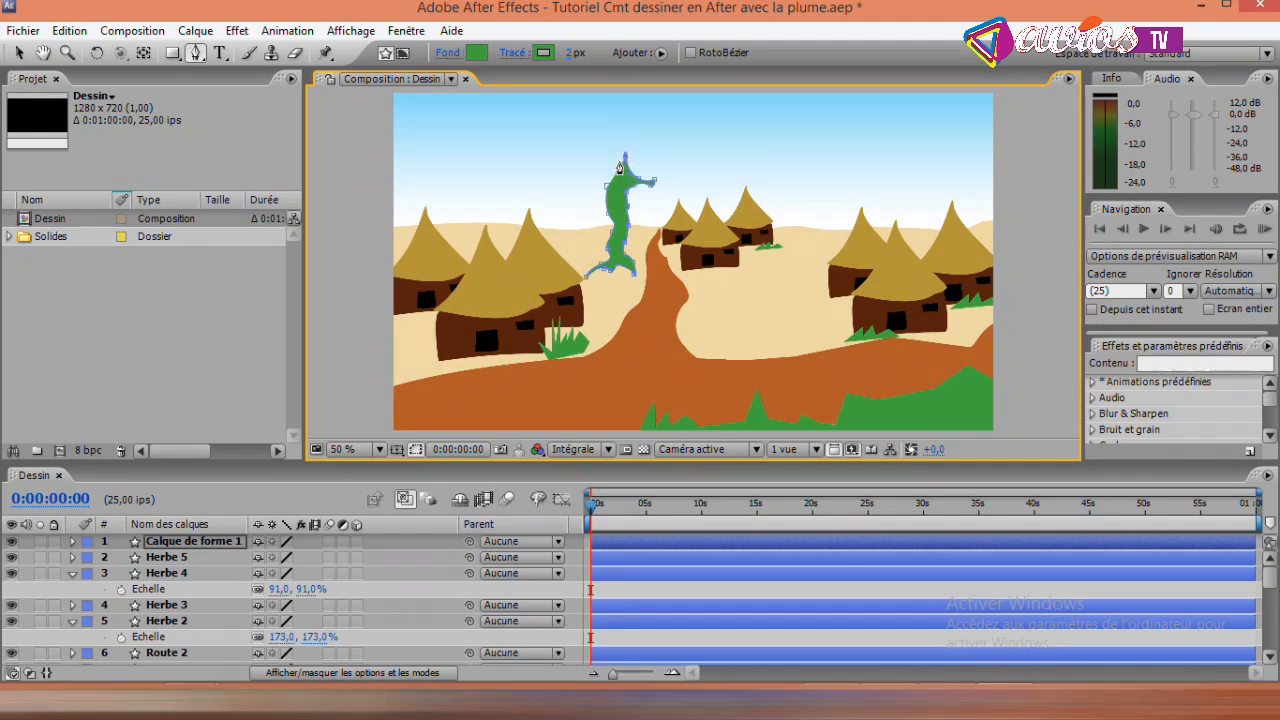
click(620, 155)
click(622, 169)
drag(622, 170, 605, 146)
drag(605, 141, 605, 160)
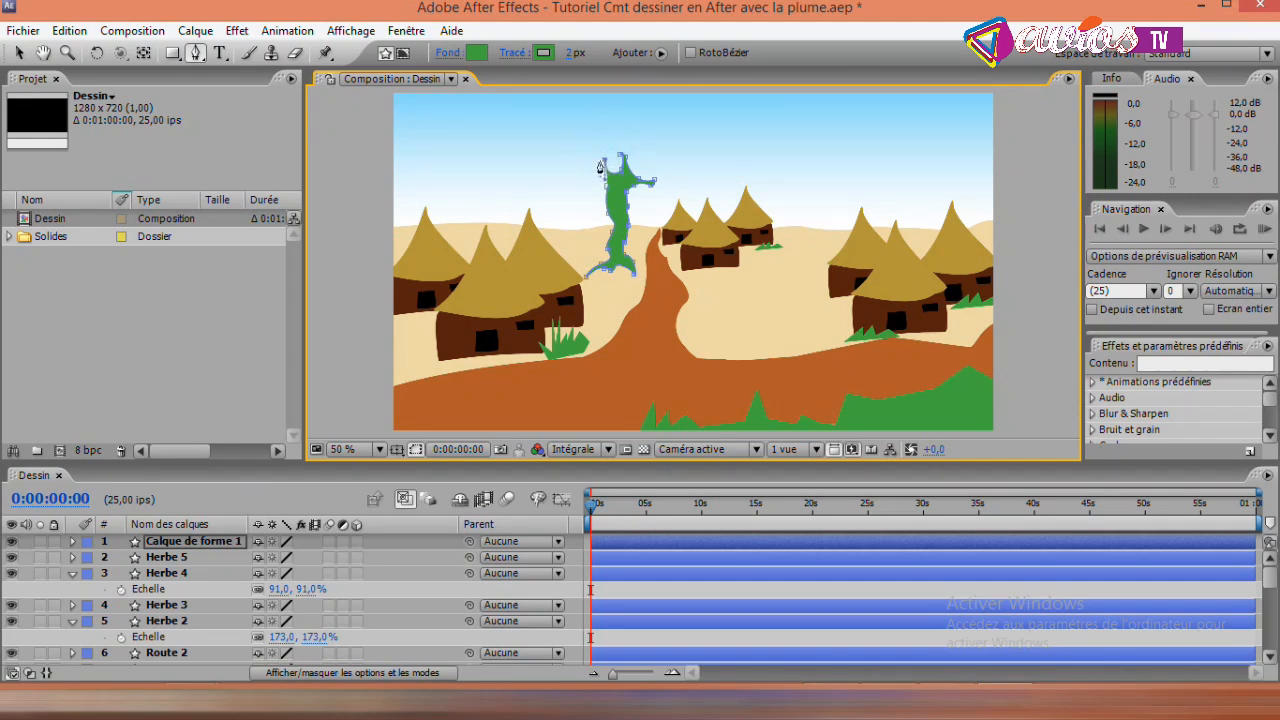
click(599, 152)
drag(571, 171, 570, 162)
click(570, 163)
drag(575, 182, 585, 182)
click(601, 195)
click(608, 202)
- Set the tree trunk's fill colour to dark brown 3A2311
click(478, 52)
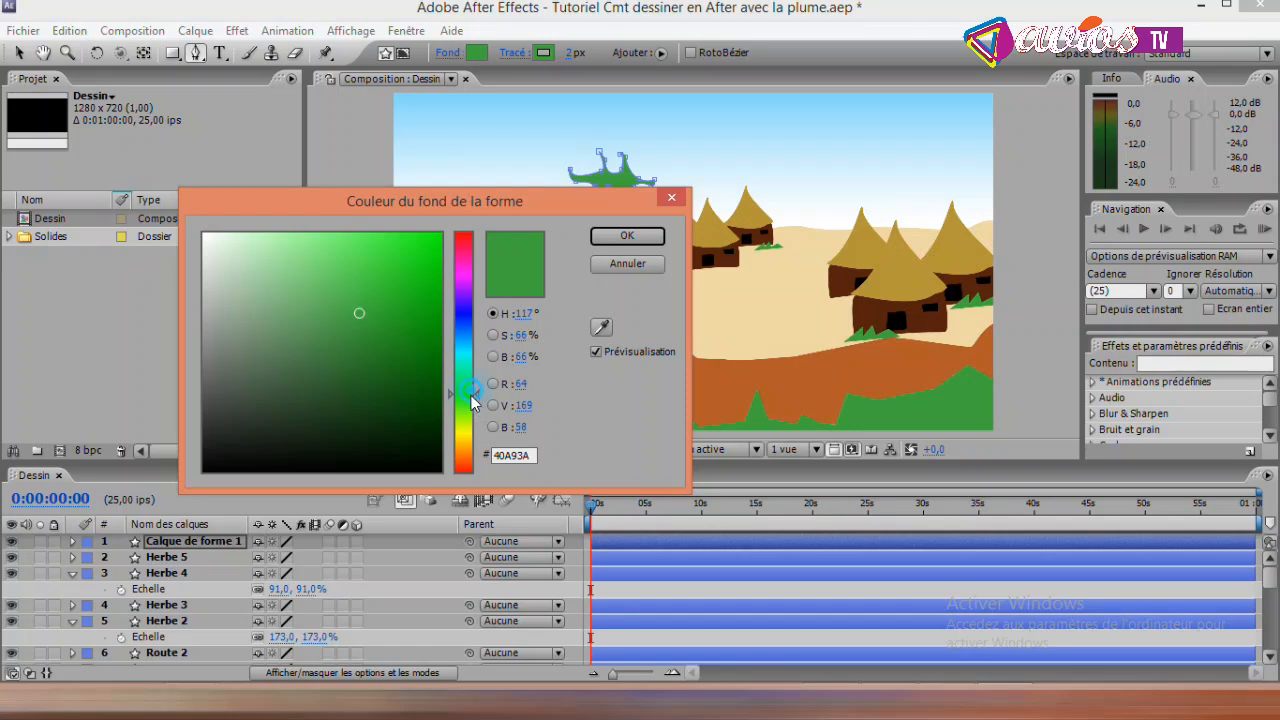
drag(476, 396, 472, 458)
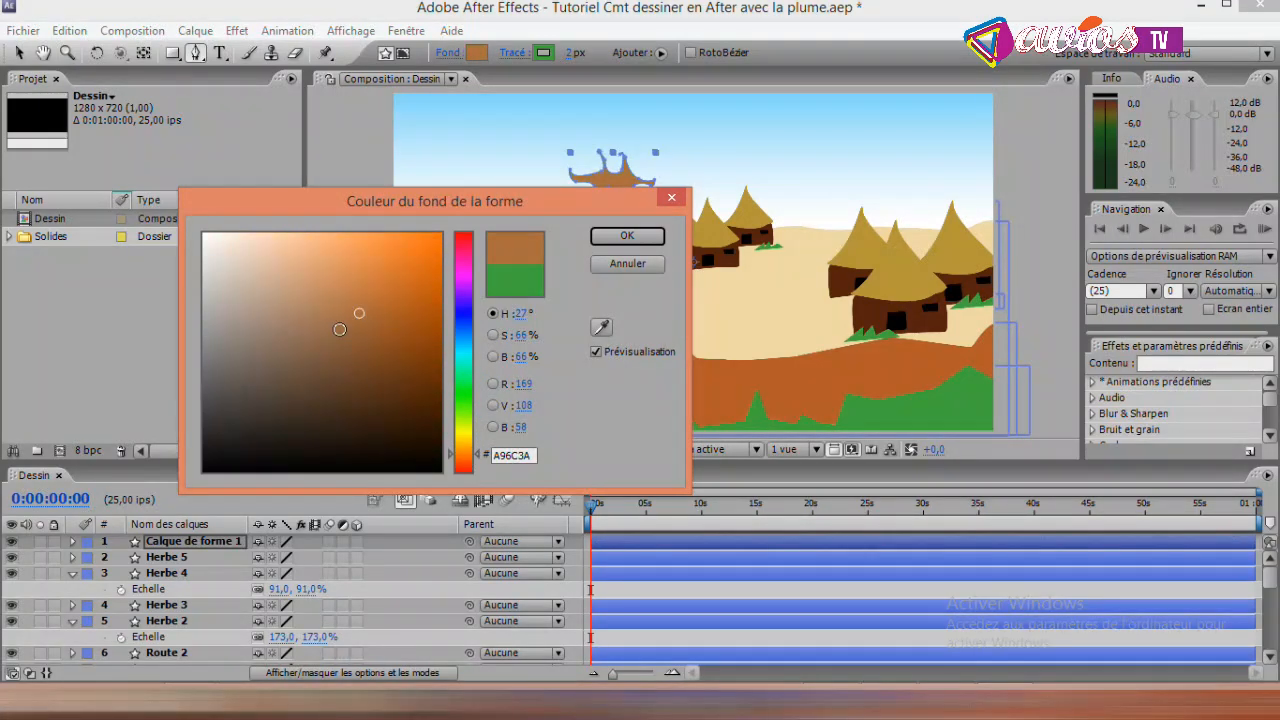
drag(340, 325, 370, 417)
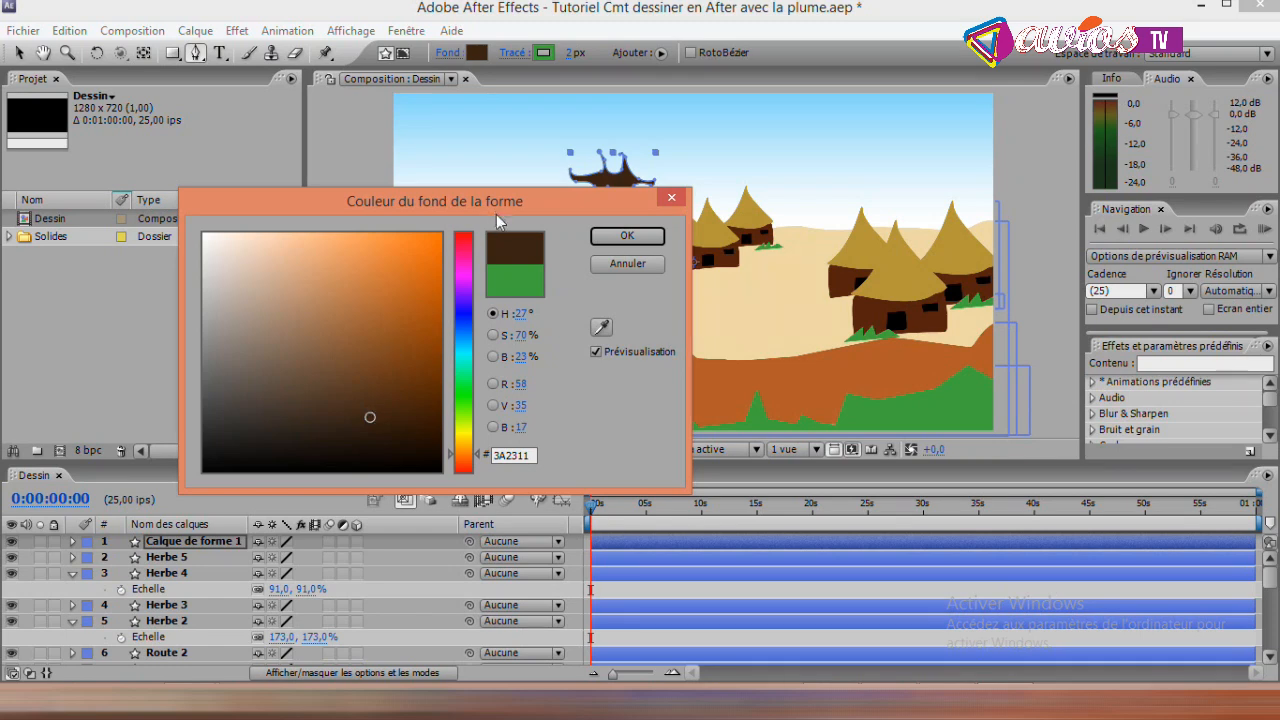
click(598, 238)
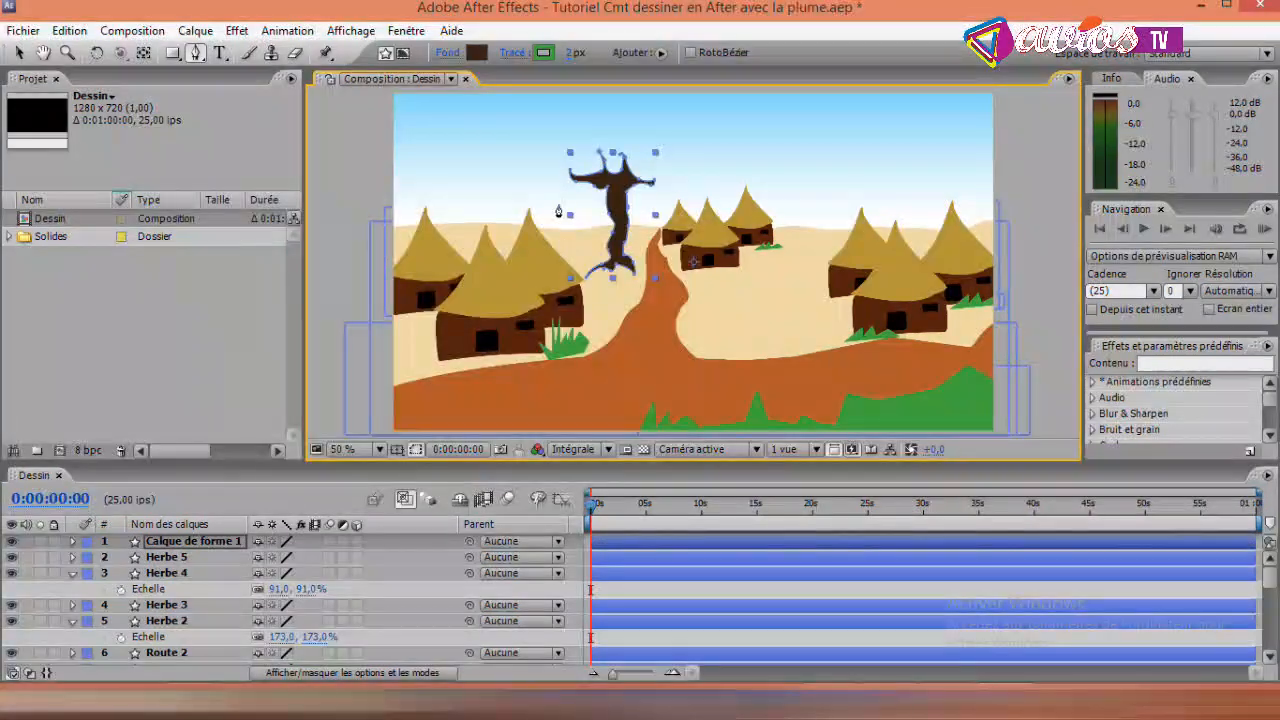
- Match the tree trunk's stroke colour to its dark brown fill by sampling the trunk with the eyedropper
click(543, 55)
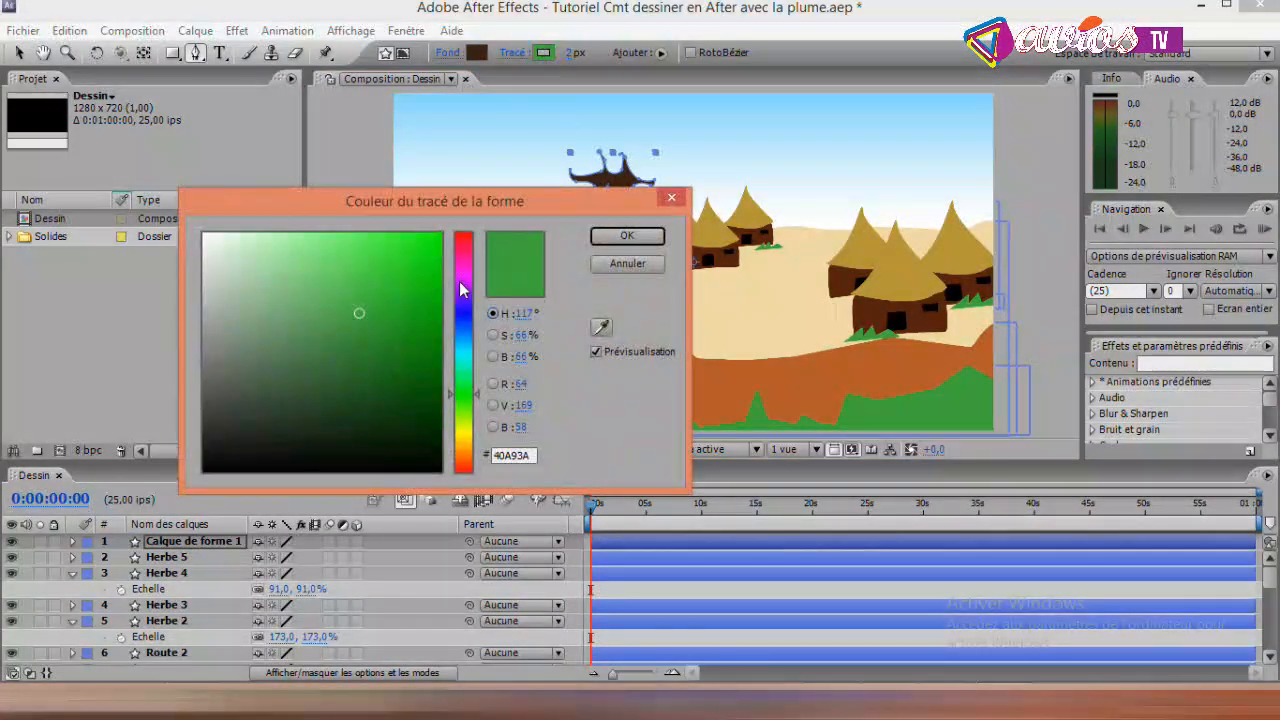
click(600, 326)
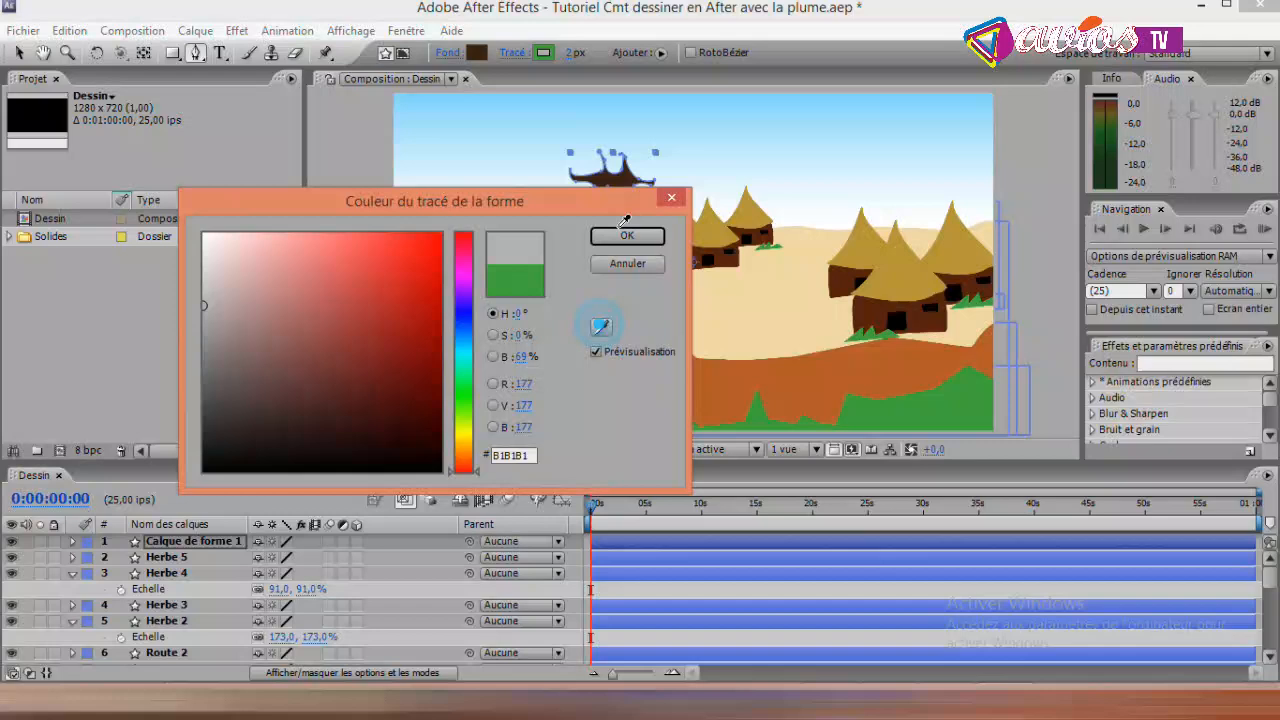
click(612, 172)
click(627, 235)
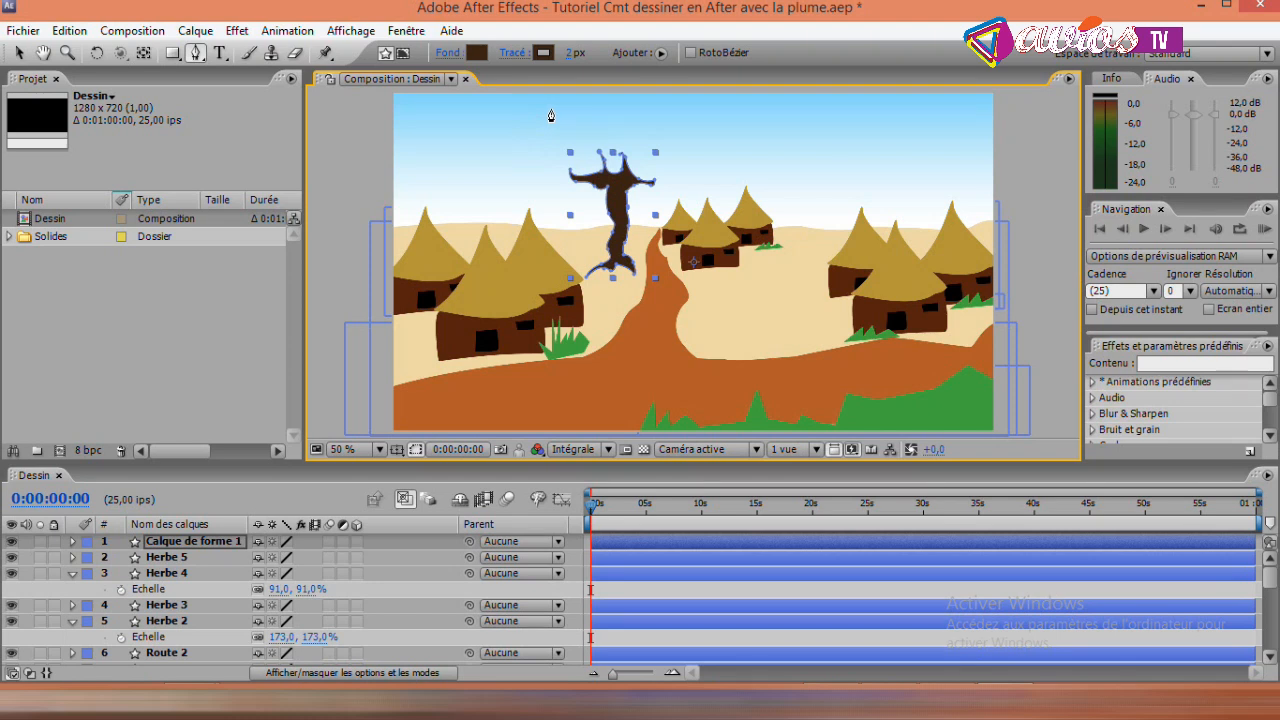
- Start the foliage outline left of the tree, tracing its lower edge along the left-hand branch with the Pen tool
click(514, 172)
drag(547, 174, 562, 175)
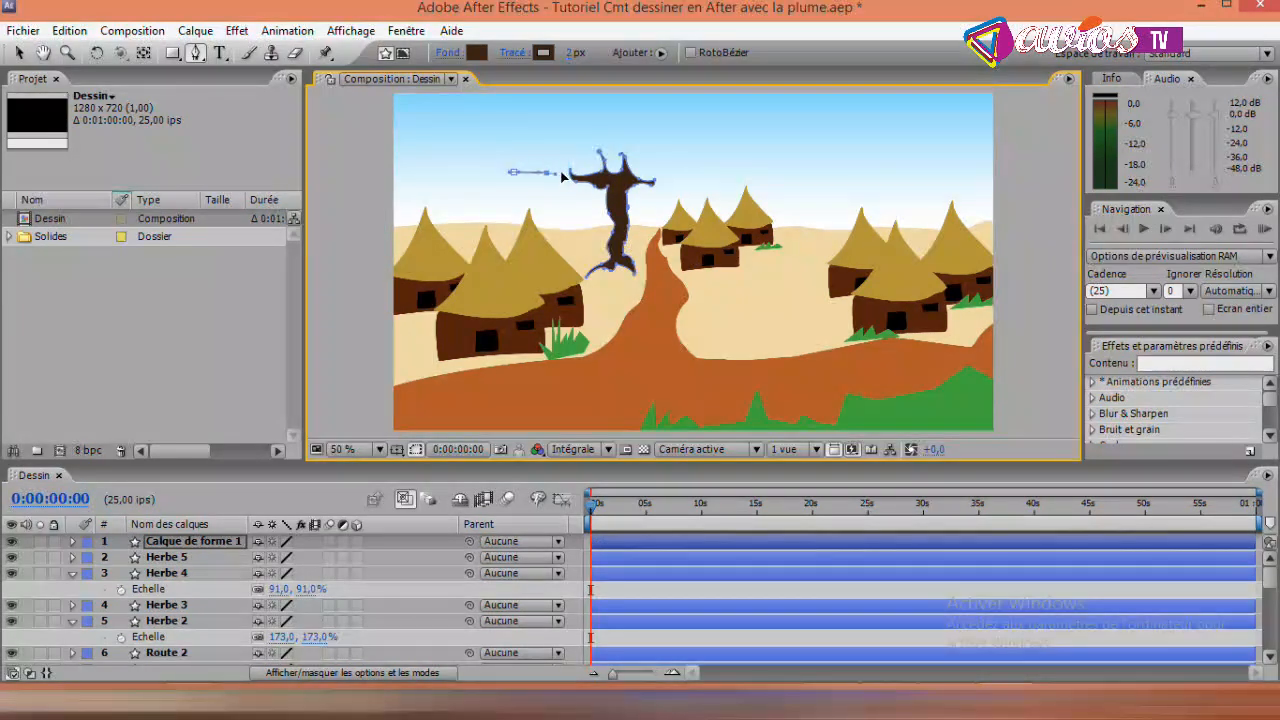
click(568, 170)
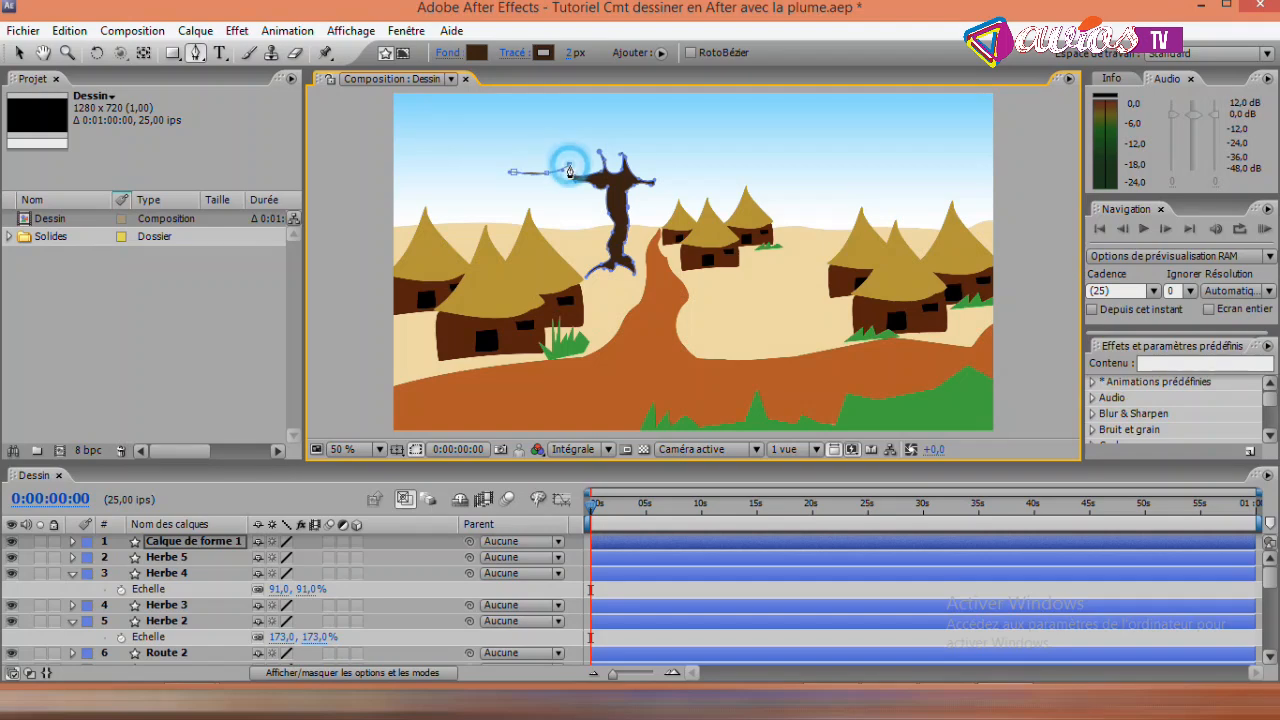
click(579, 176)
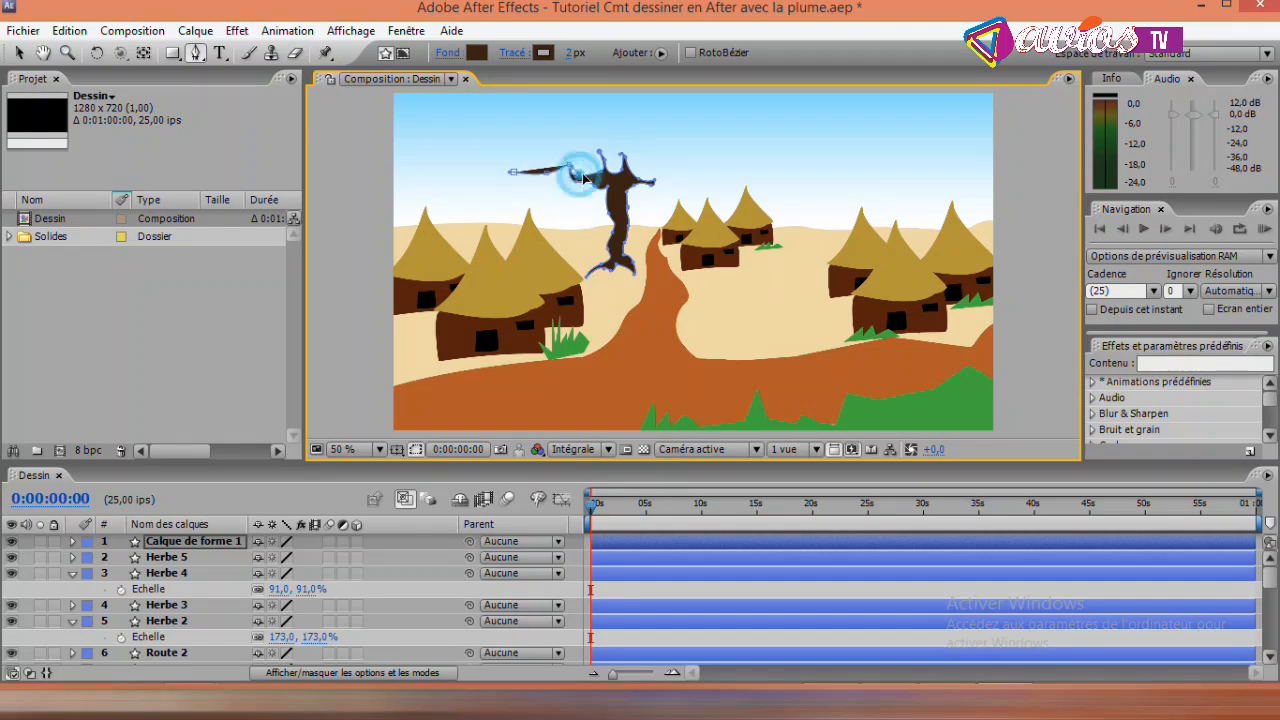
click(598, 165)
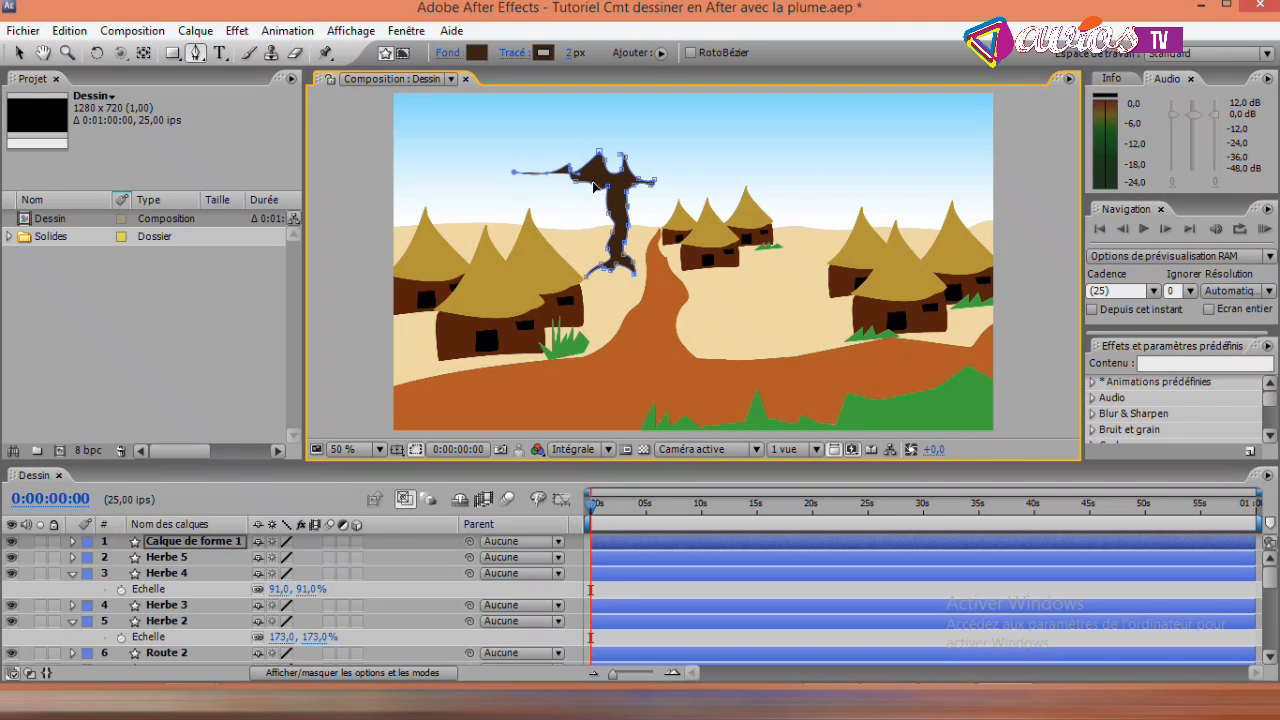
drag(593, 186, 591, 151)
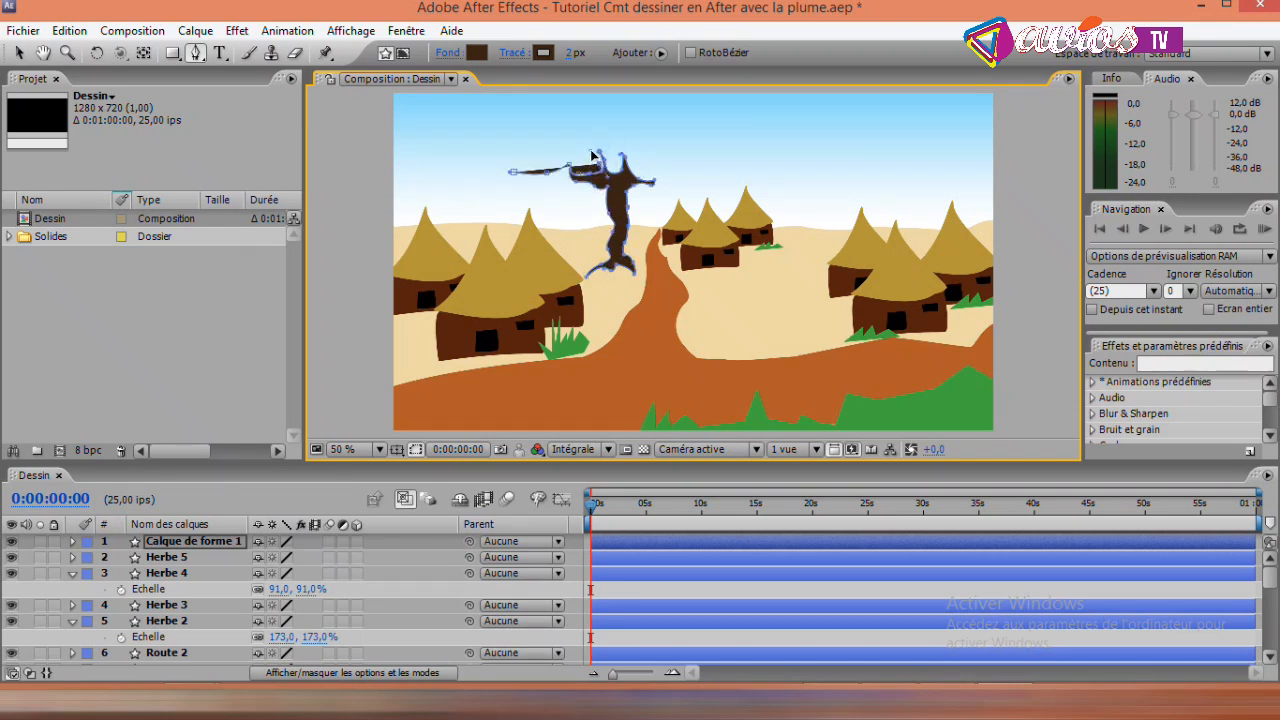
- Continue the foliage outline around the tips of the two upright branches
click(600, 134)
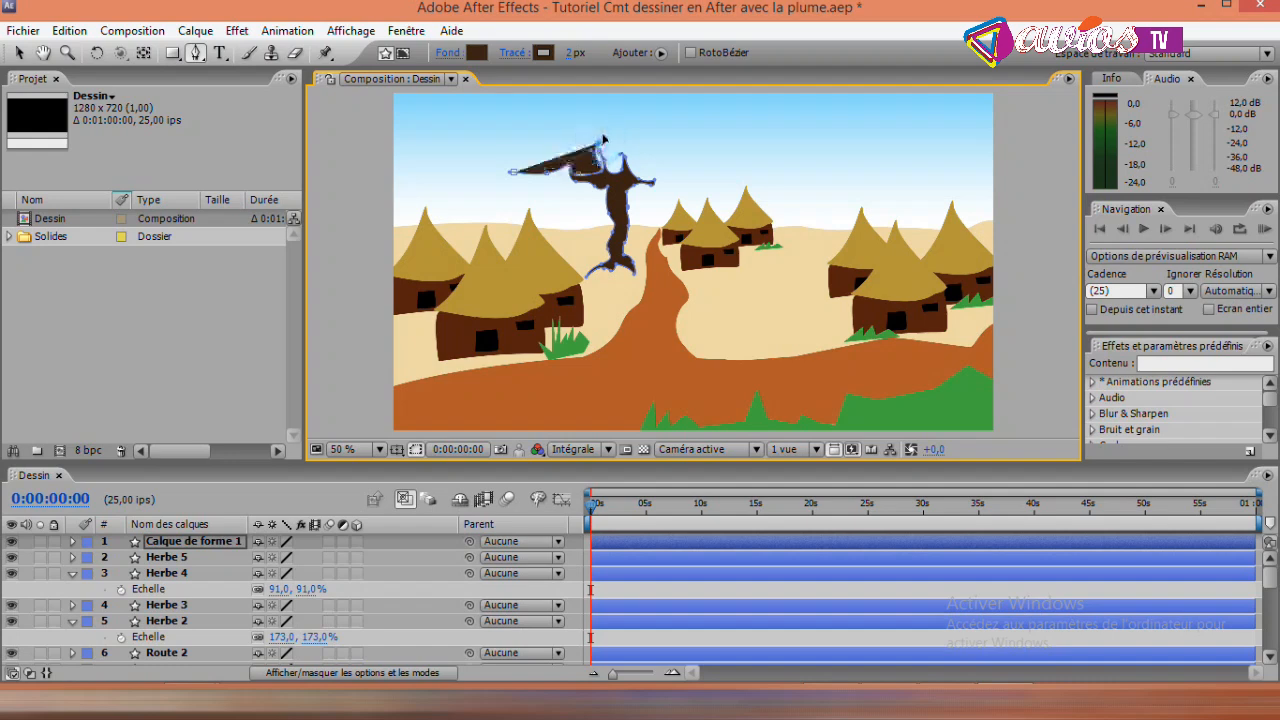
drag(607, 158, 610, 175)
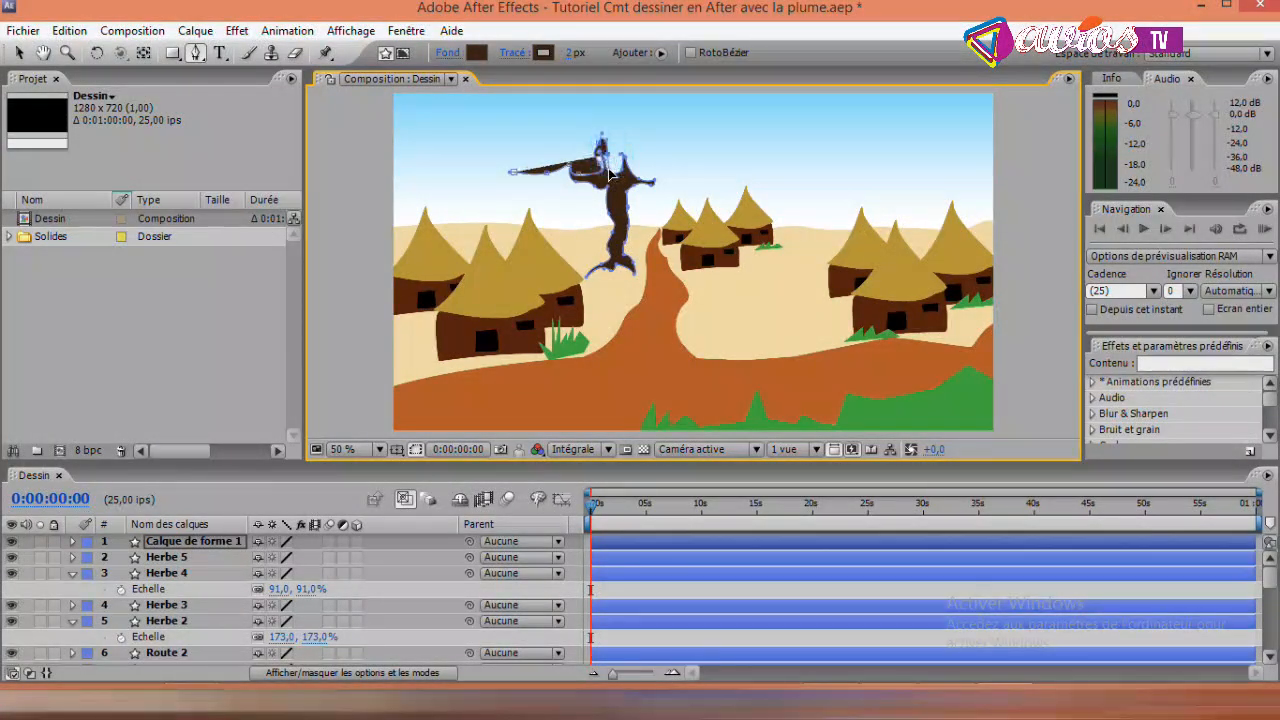
click(613, 170)
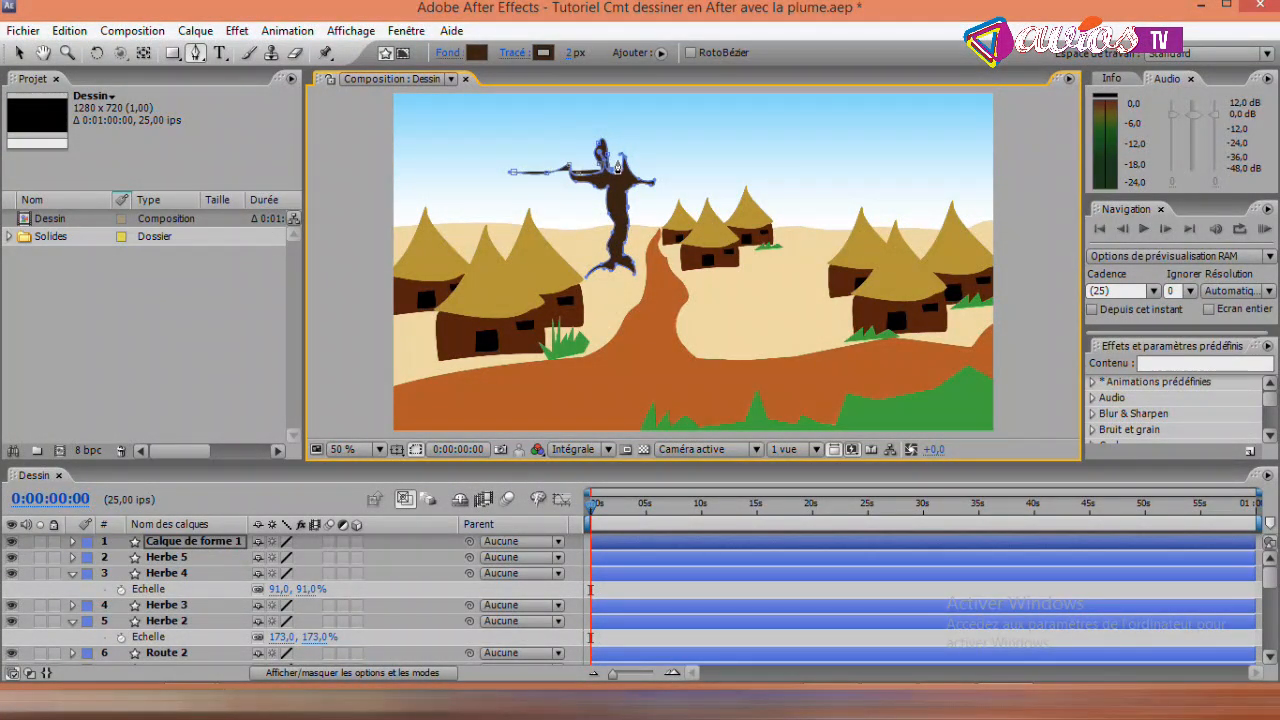
click(619, 160)
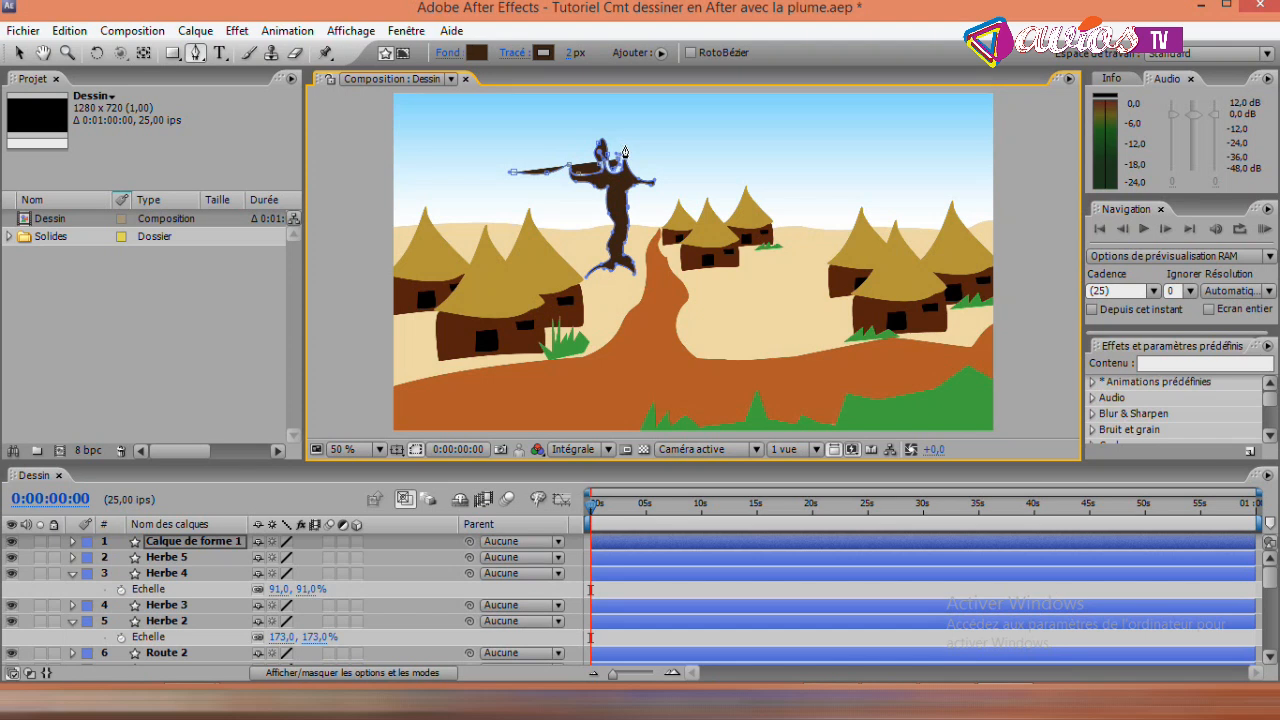
drag(624, 146, 637, 157)
click(632, 165)
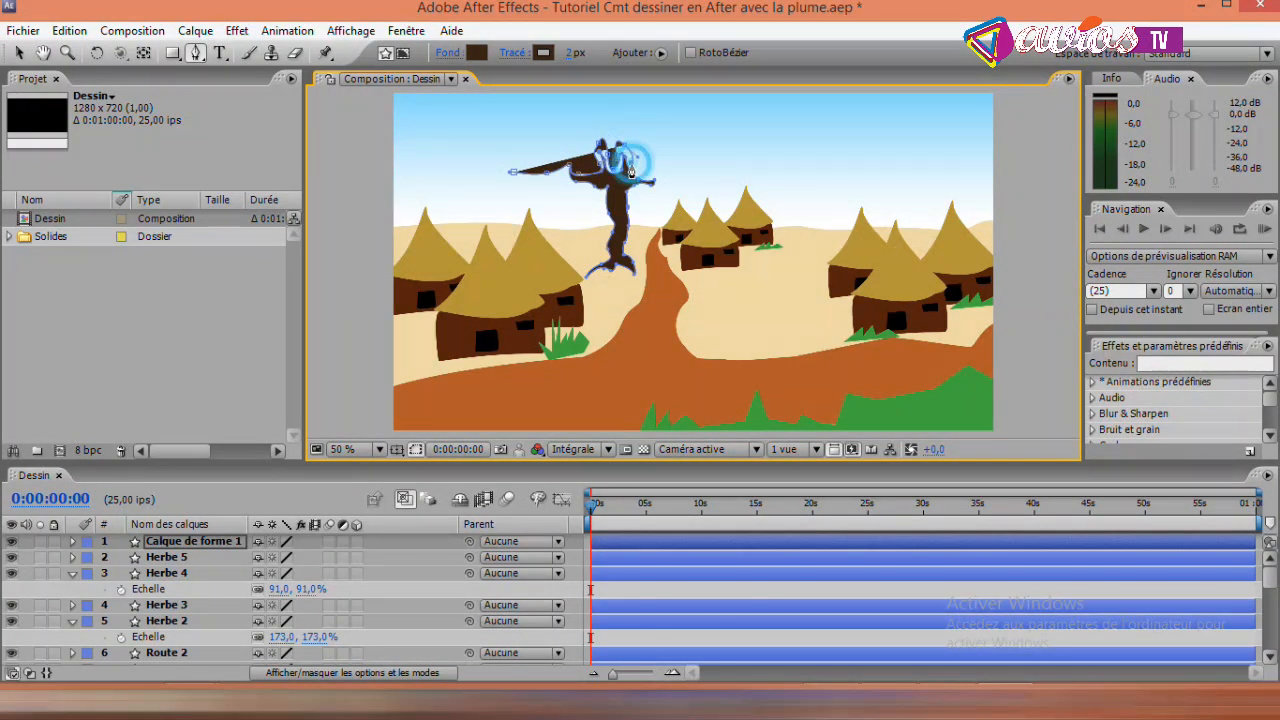
- Trace the foliage along the right-hand branch, round a wide wavy crown above the trunk, and back to its starting point
click(655, 178)
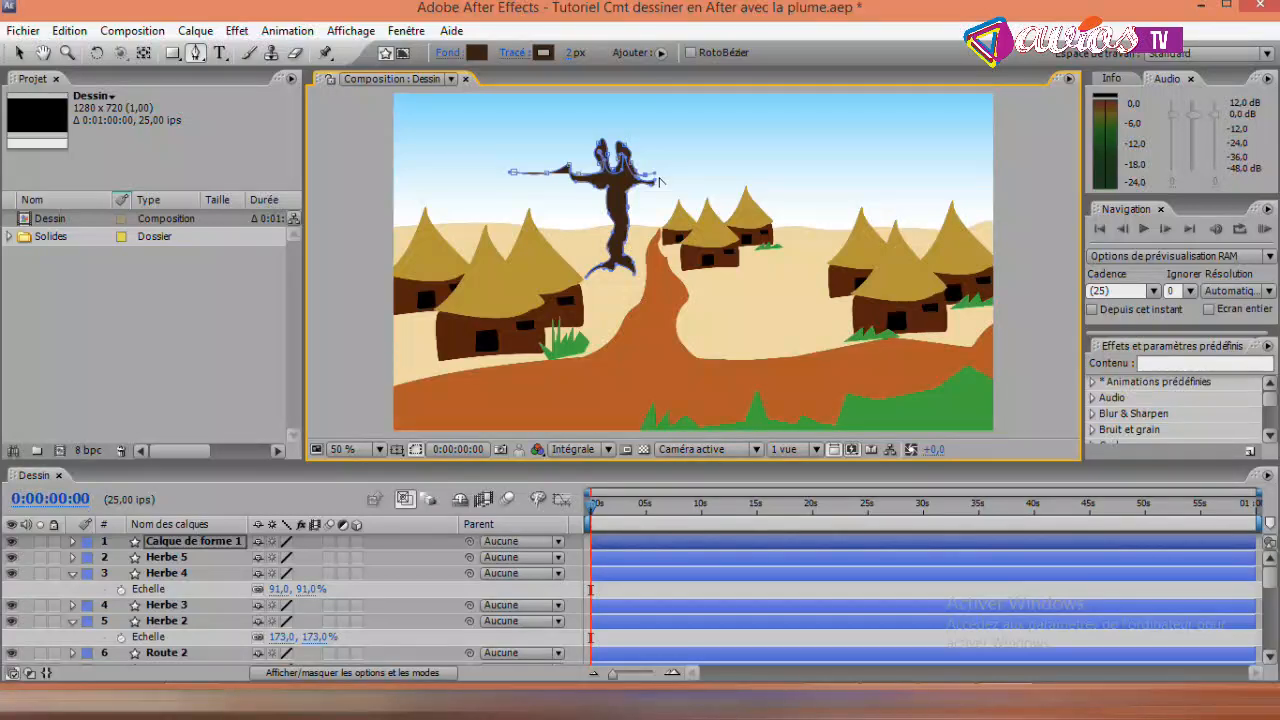
click(660, 177)
drag(684, 173, 707, 171)
click(655, 190)
key(ctrl+z)
drag(705, 170, 661, 176)
click(656, 182)
click(716, 155)
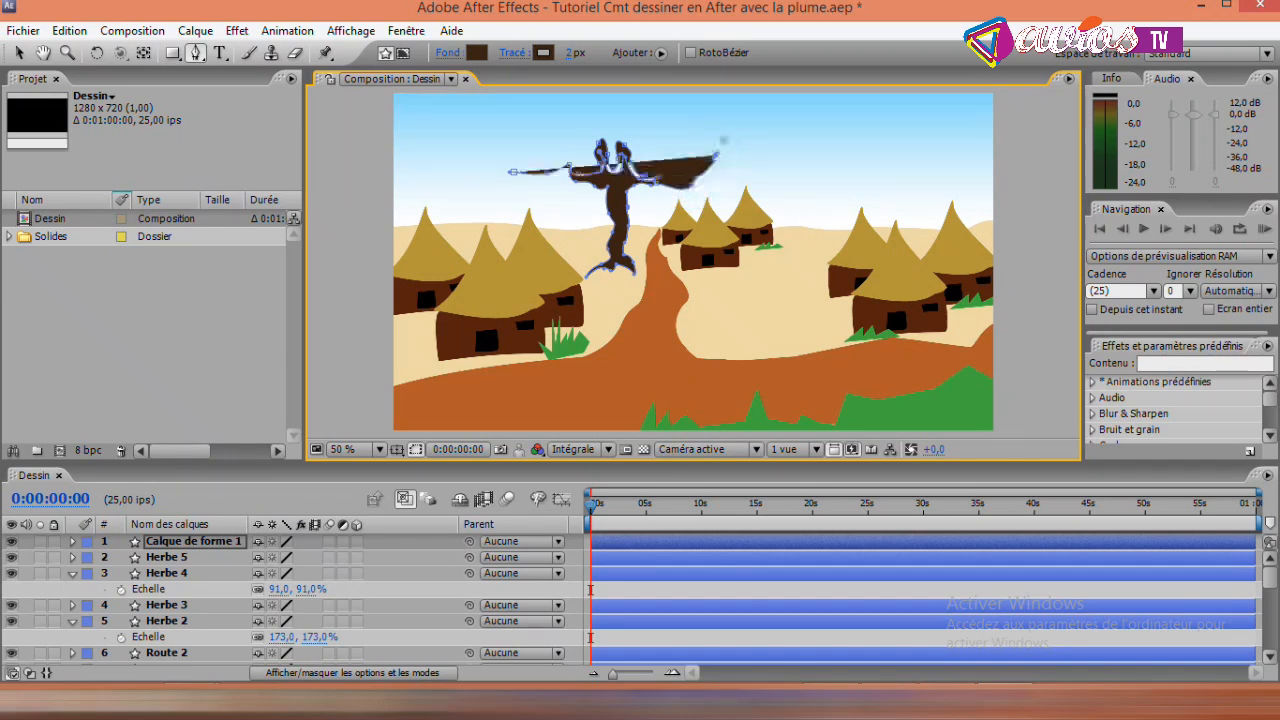
drag(716, 115, 508, 172)
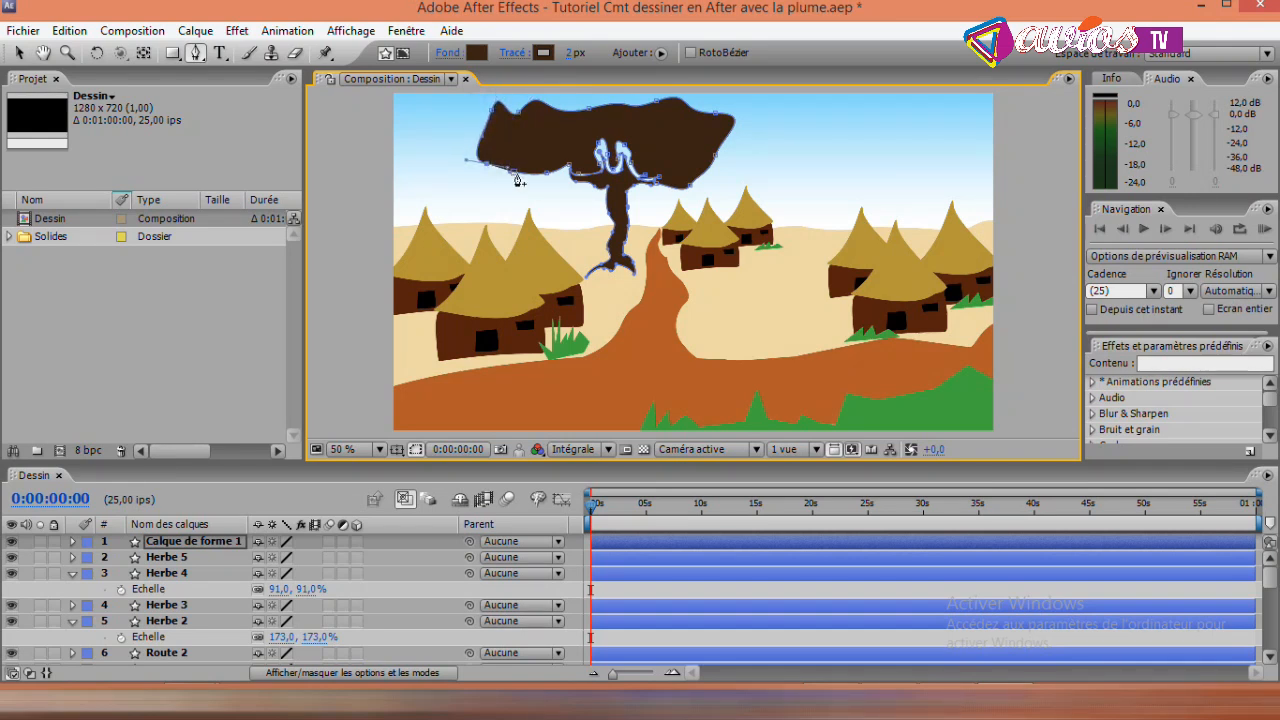
- Finish the foliage outline at its lower left edge and fill the foliage with dark green 28700B
click(516, 173)
click(477, 52)
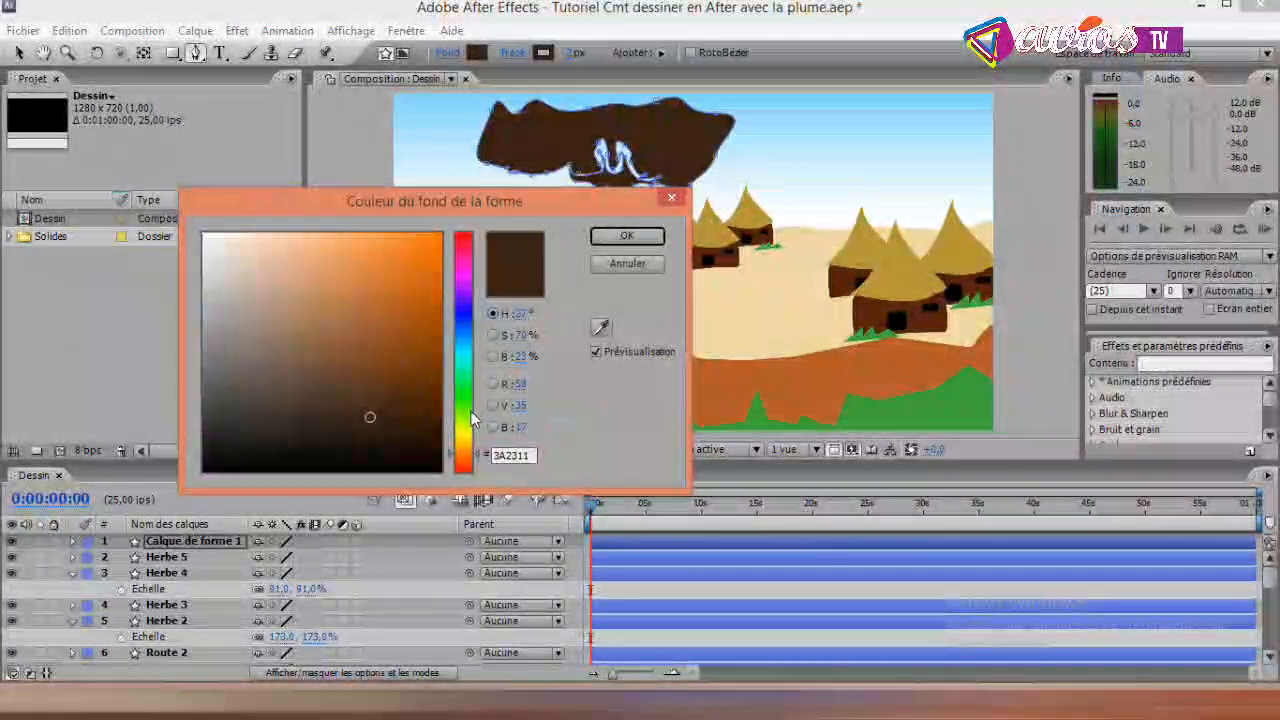
click(465, 410)
drag(398, 398, 418, 366)
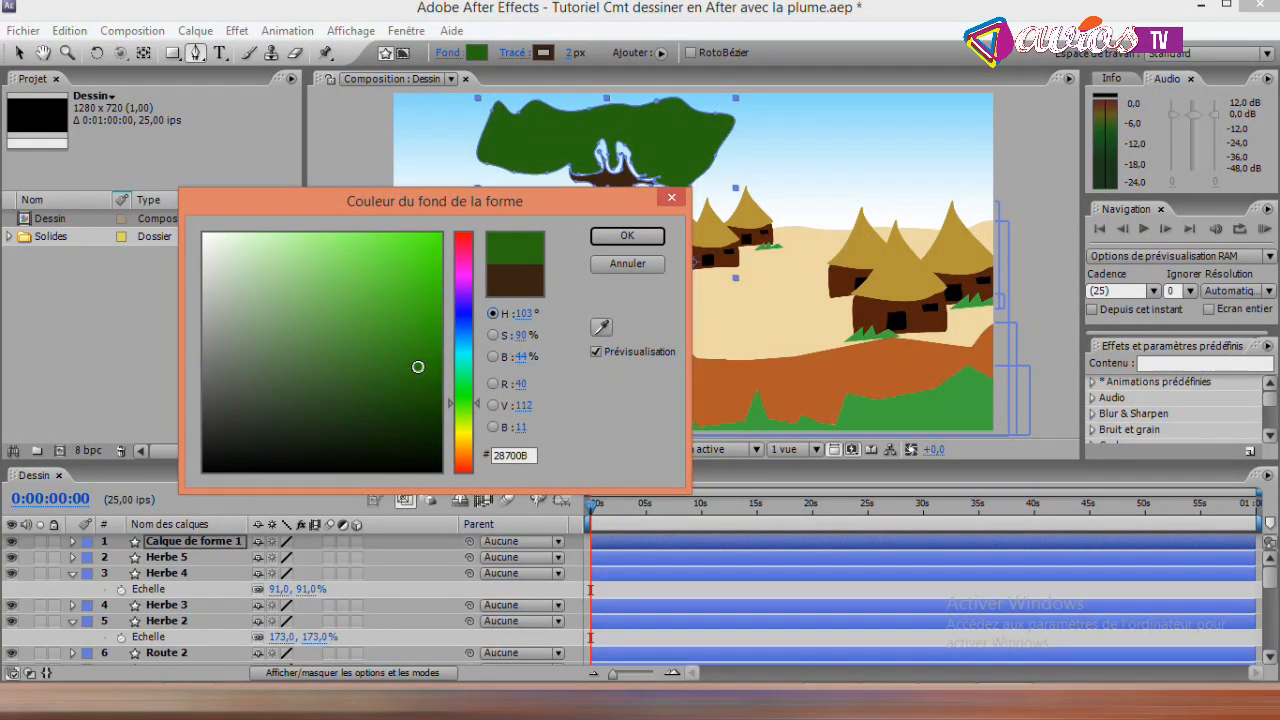
click(627, 235)
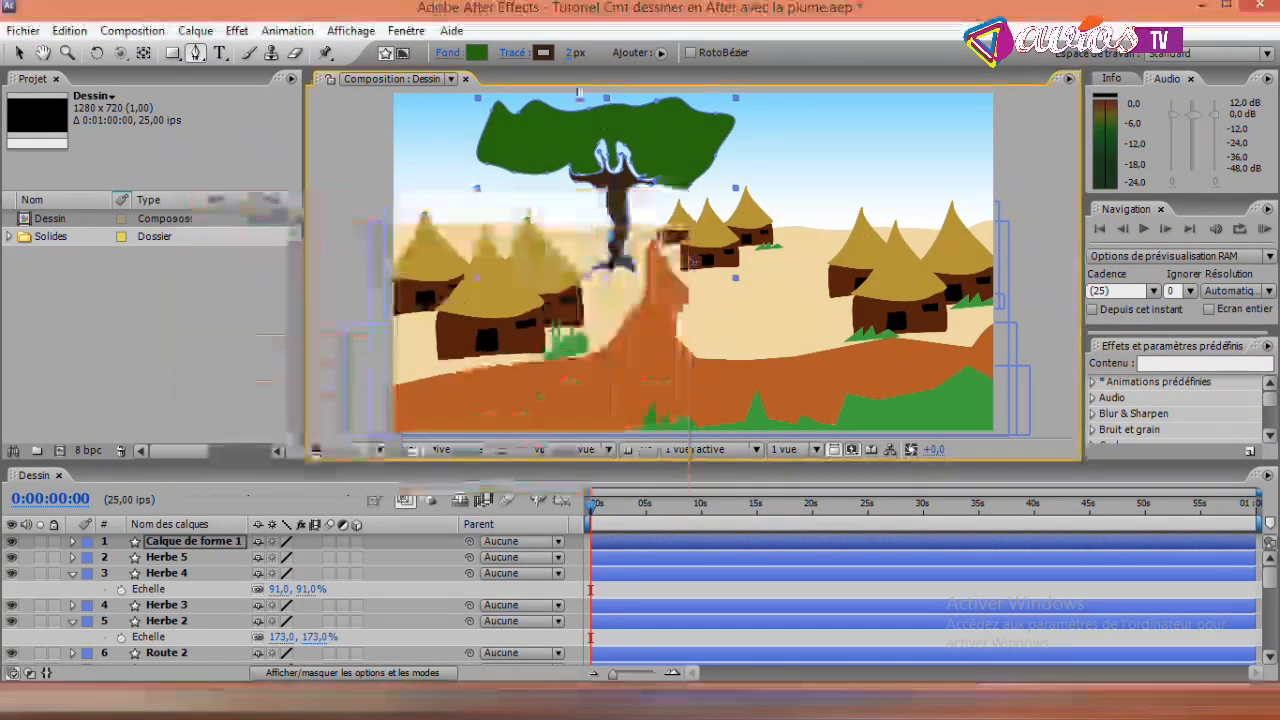
- Match the foliage's stroke colour to its green fill 28700B by sampling the crown with the eyedropper
click(543, 53)
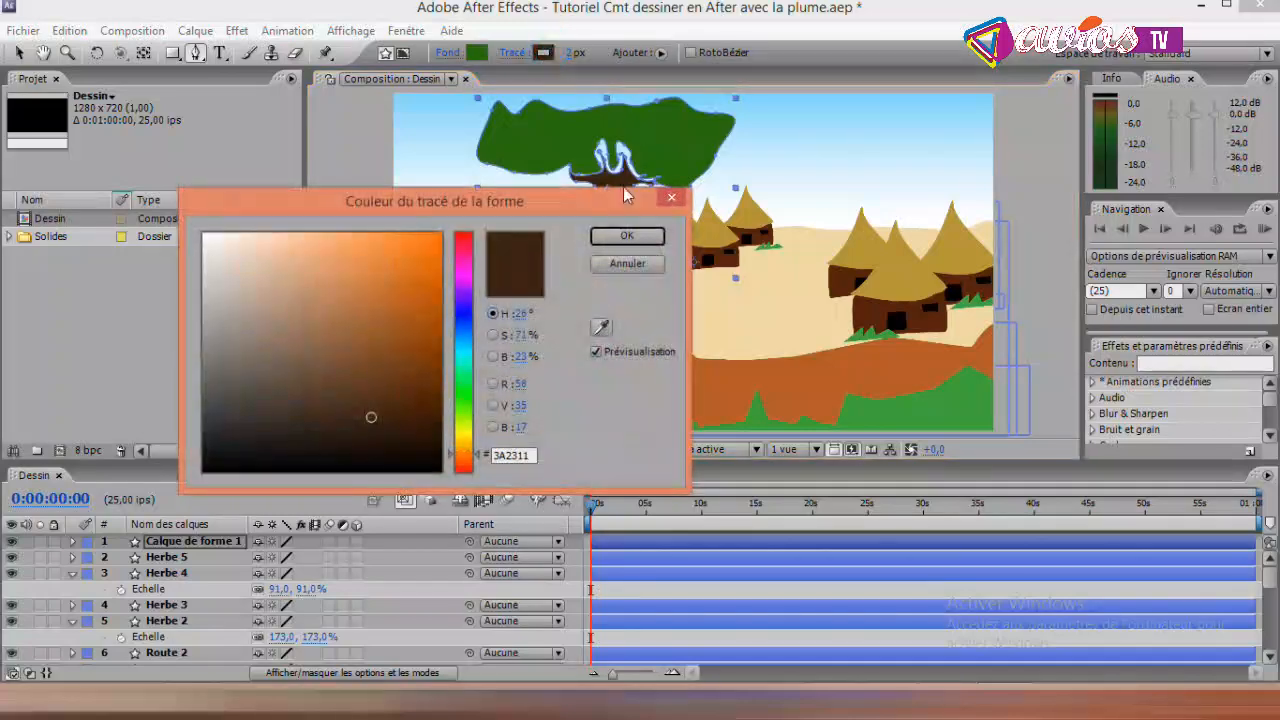
click(602, 325)
click(655, 175)
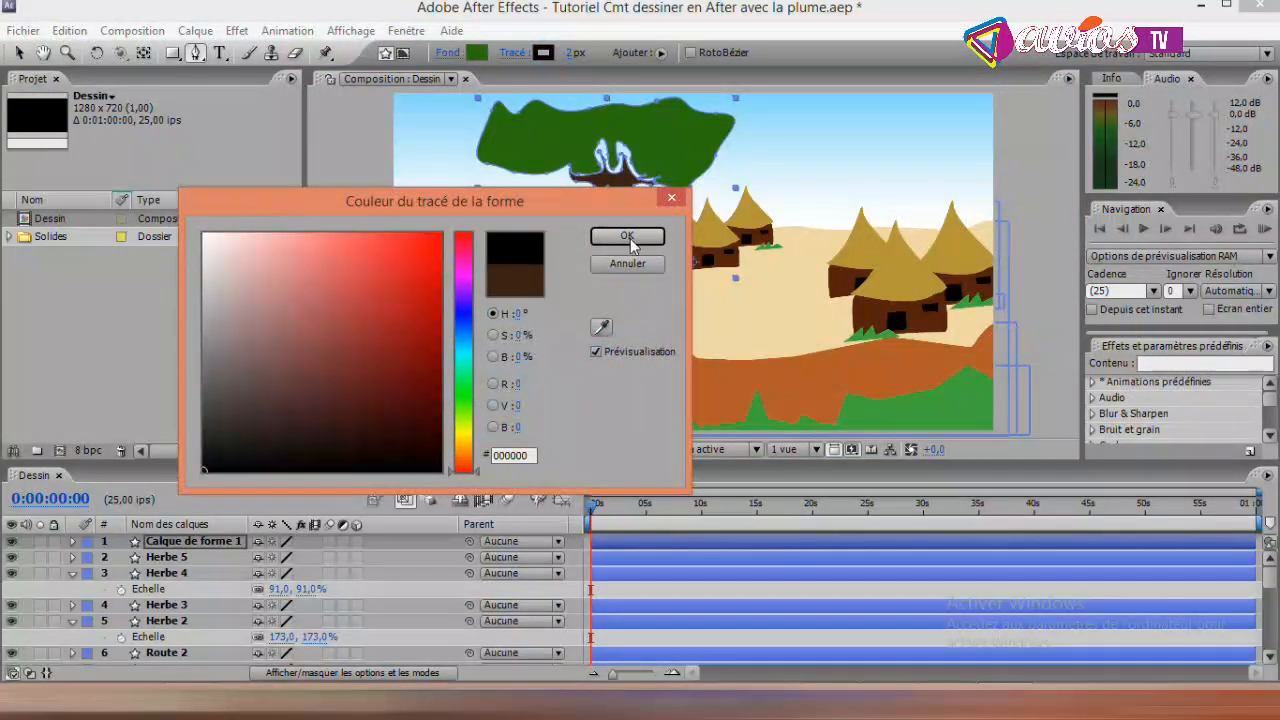
click(602, 327)
click(665, 140)
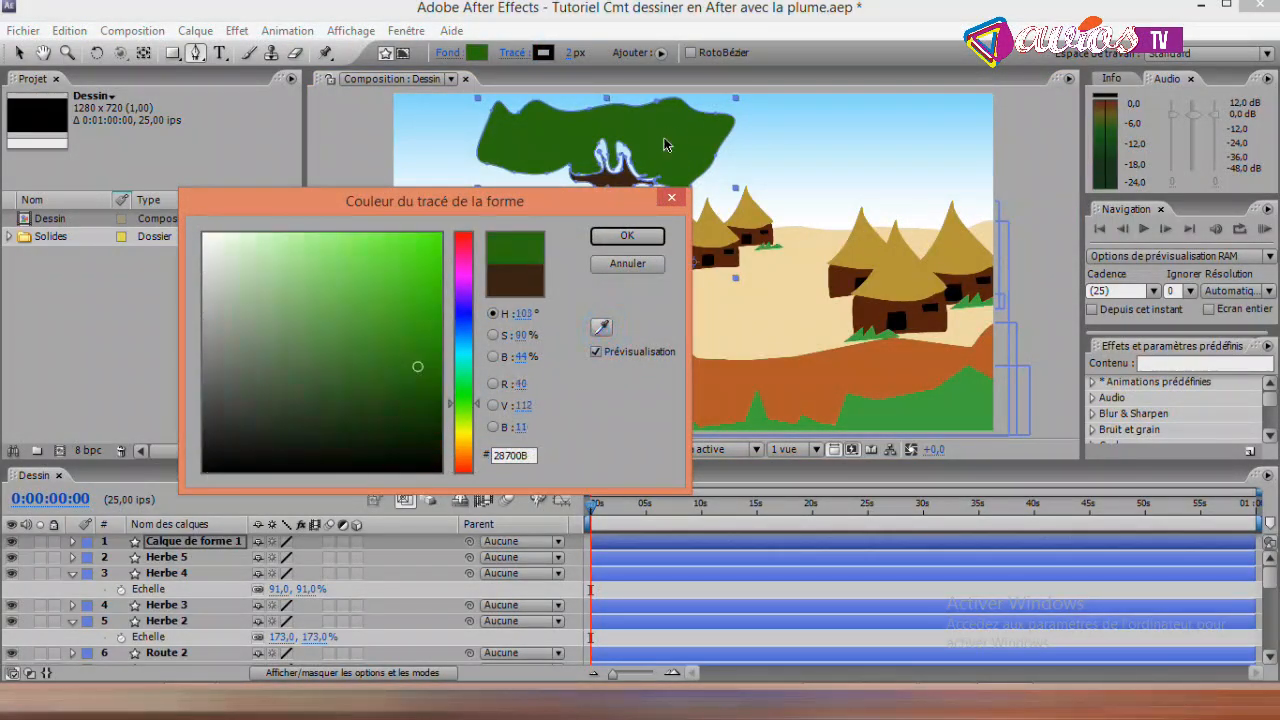
click(627, 235)
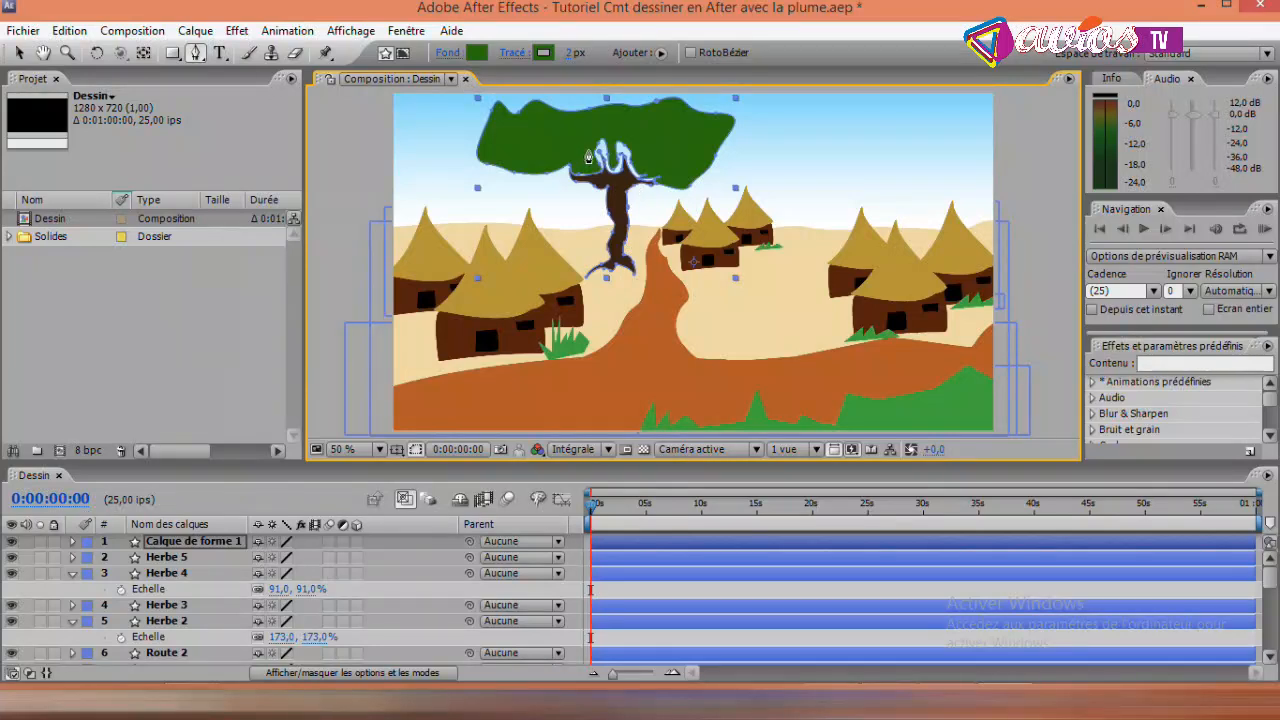
- Add a vertex to the foliage outline beside the tree's left-hand branch with the Add Vertex tool
click(18, 52)
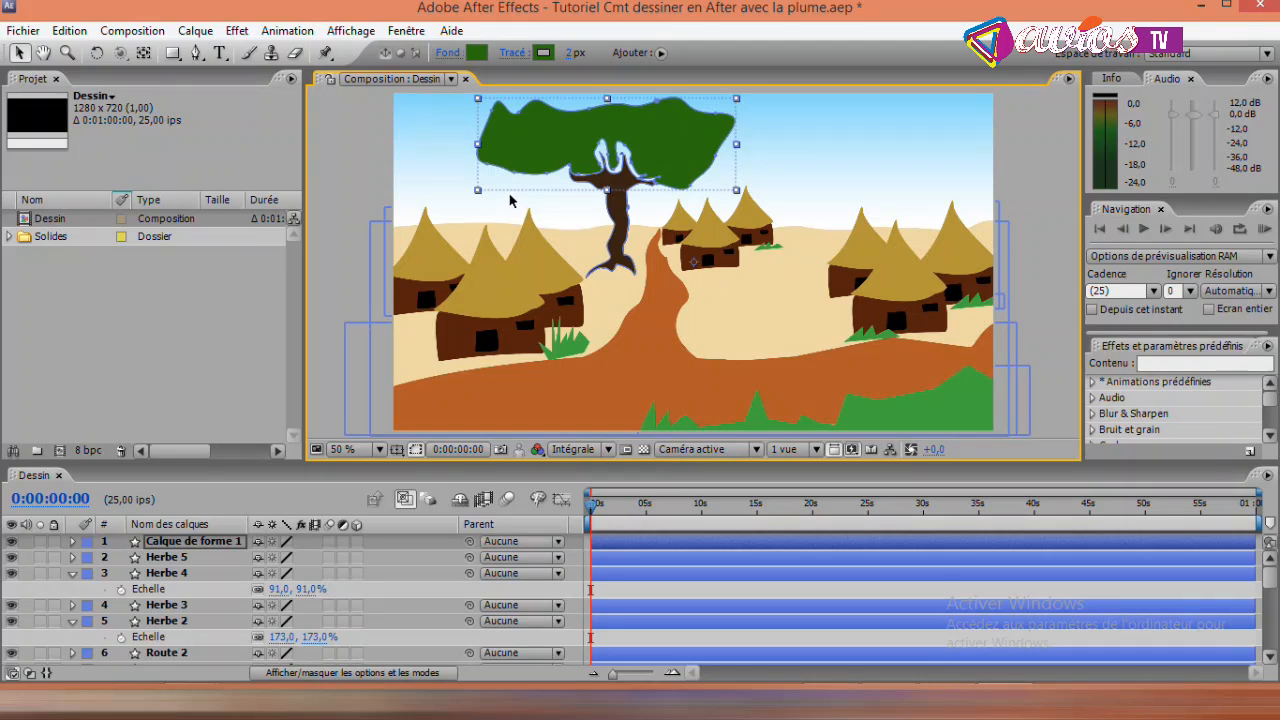
click(197, 55)
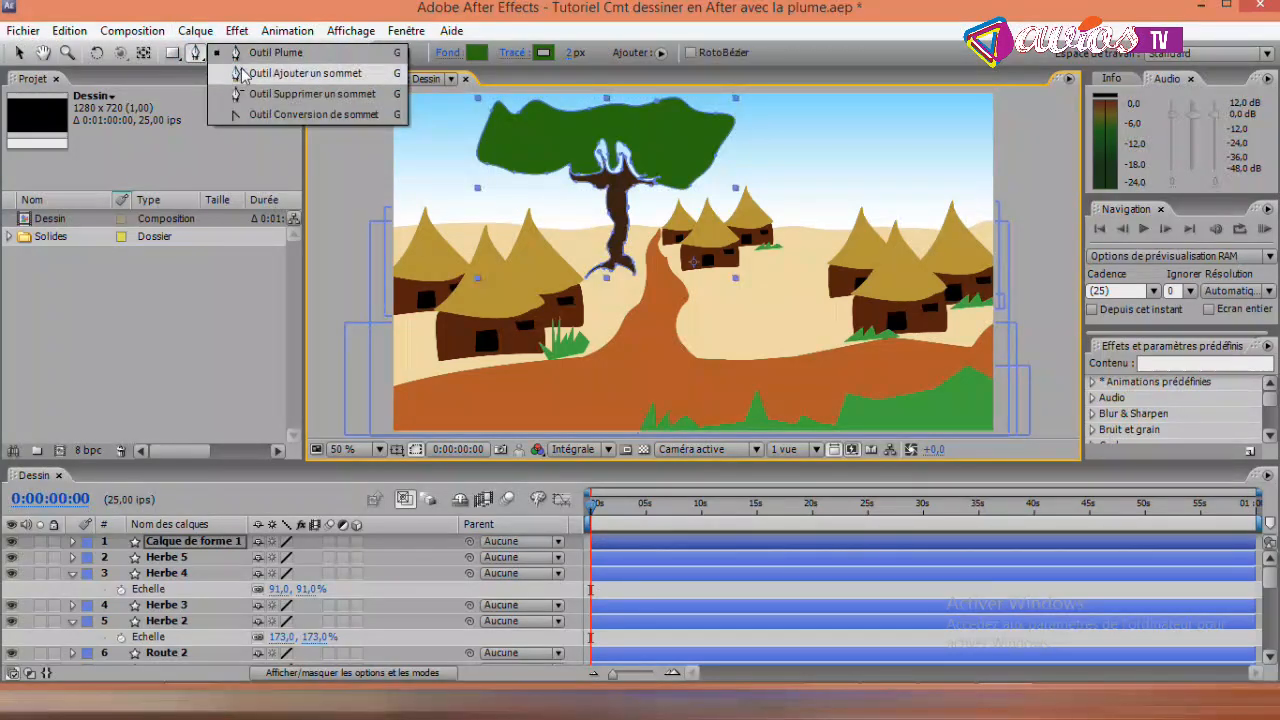
click(246, 74)
click(575, 175)
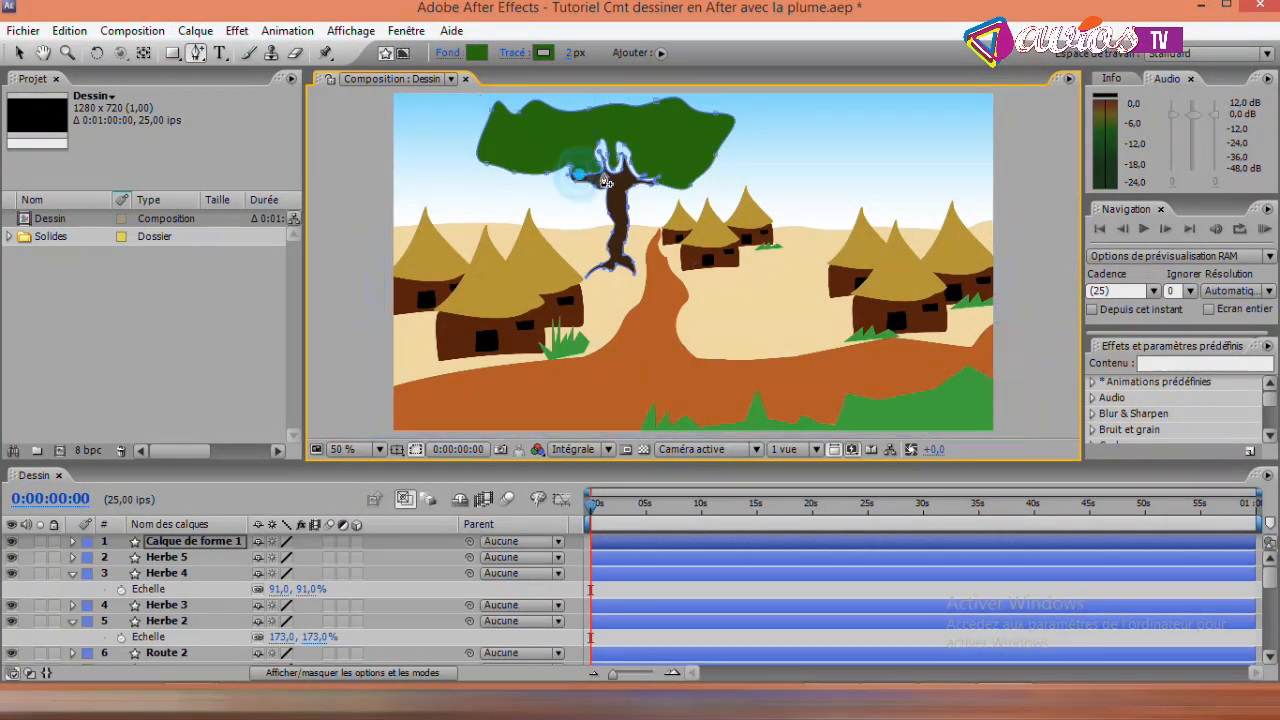
key(v)
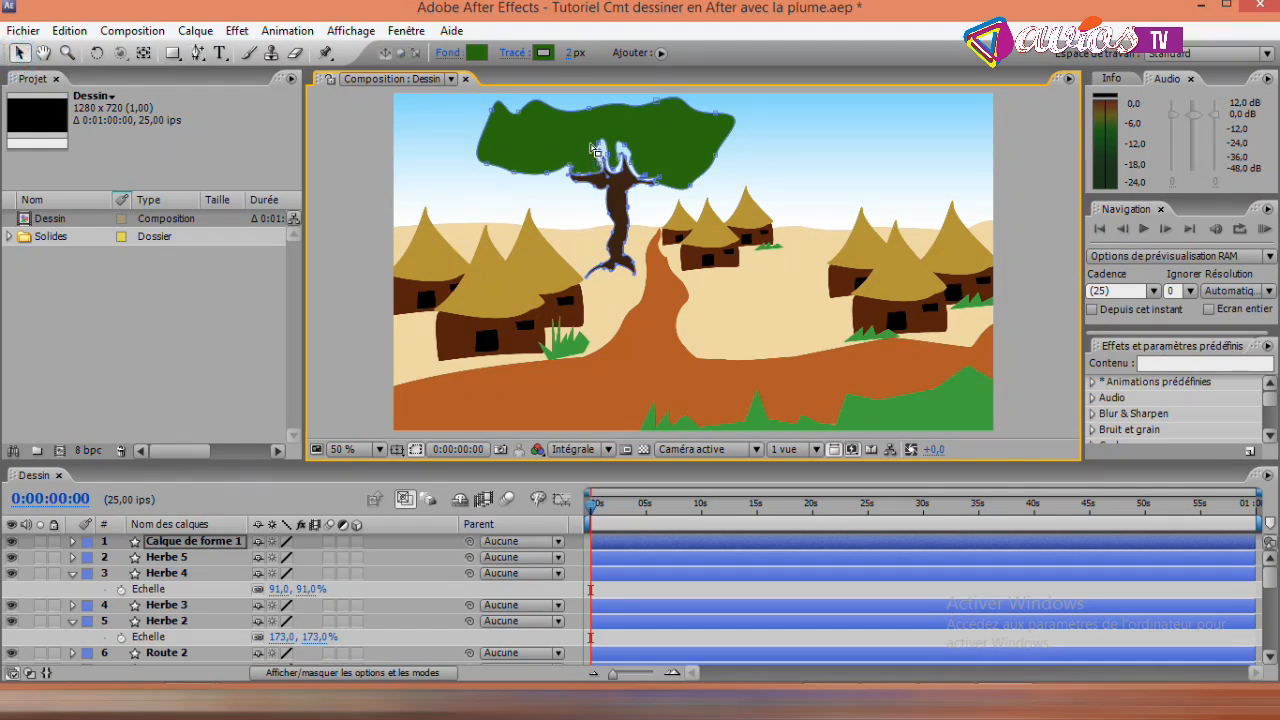
- Reshape the foliage outline around the left upright branch by pulling its vertices and handles in to narrow the gap
drag(592, 140, 604, 167)
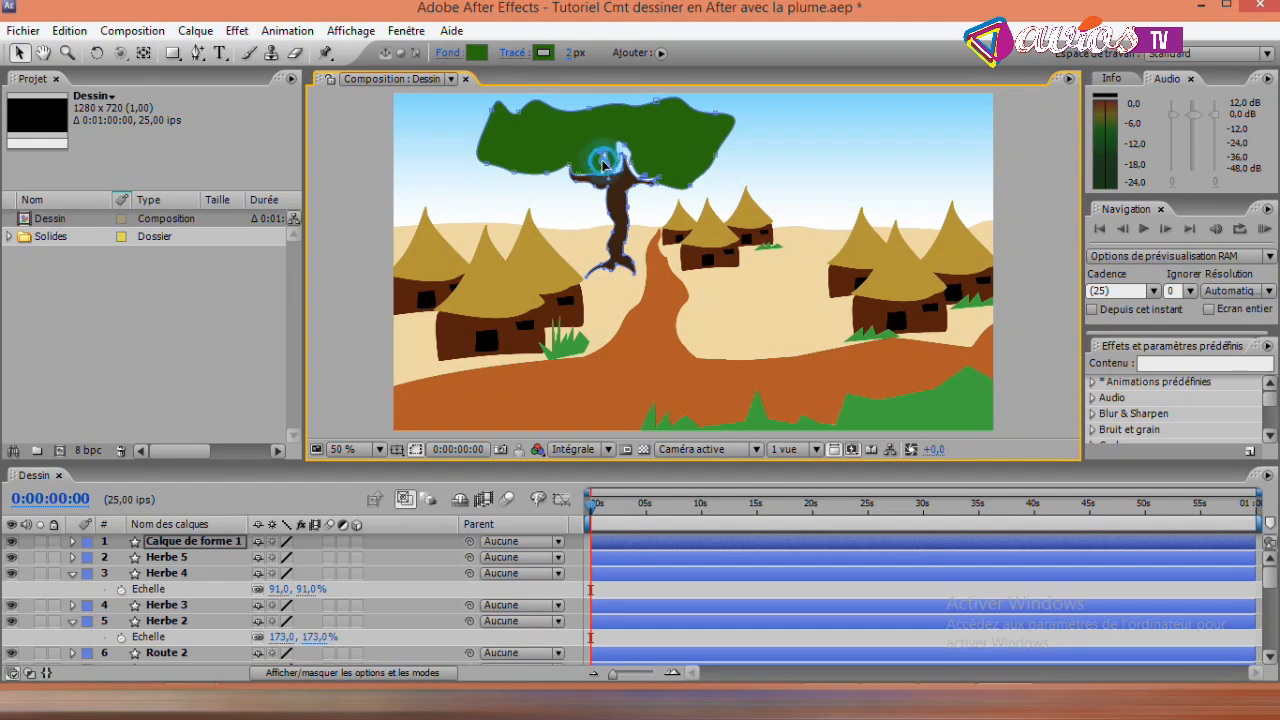
drag(603, 162, 598, 165)
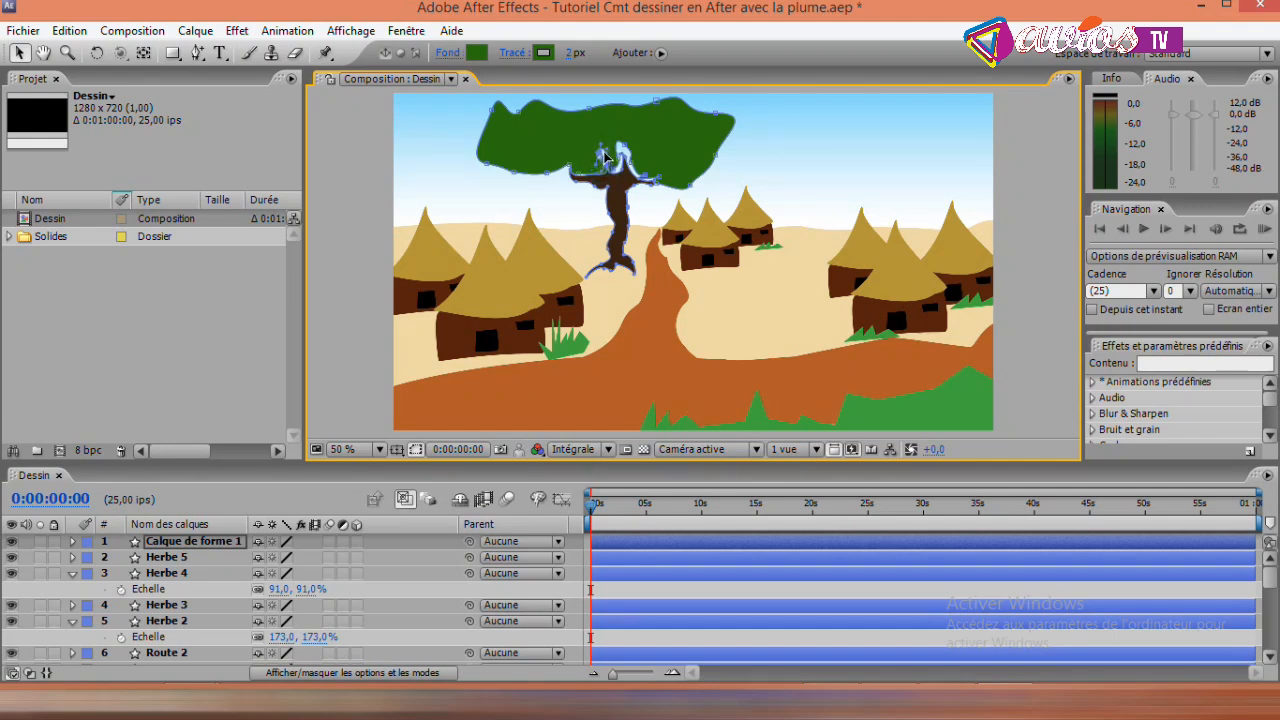
drag(610, 168, 608, 160)
drag(605, 162, 615, 162)
drag(600, 156, 602, 155)
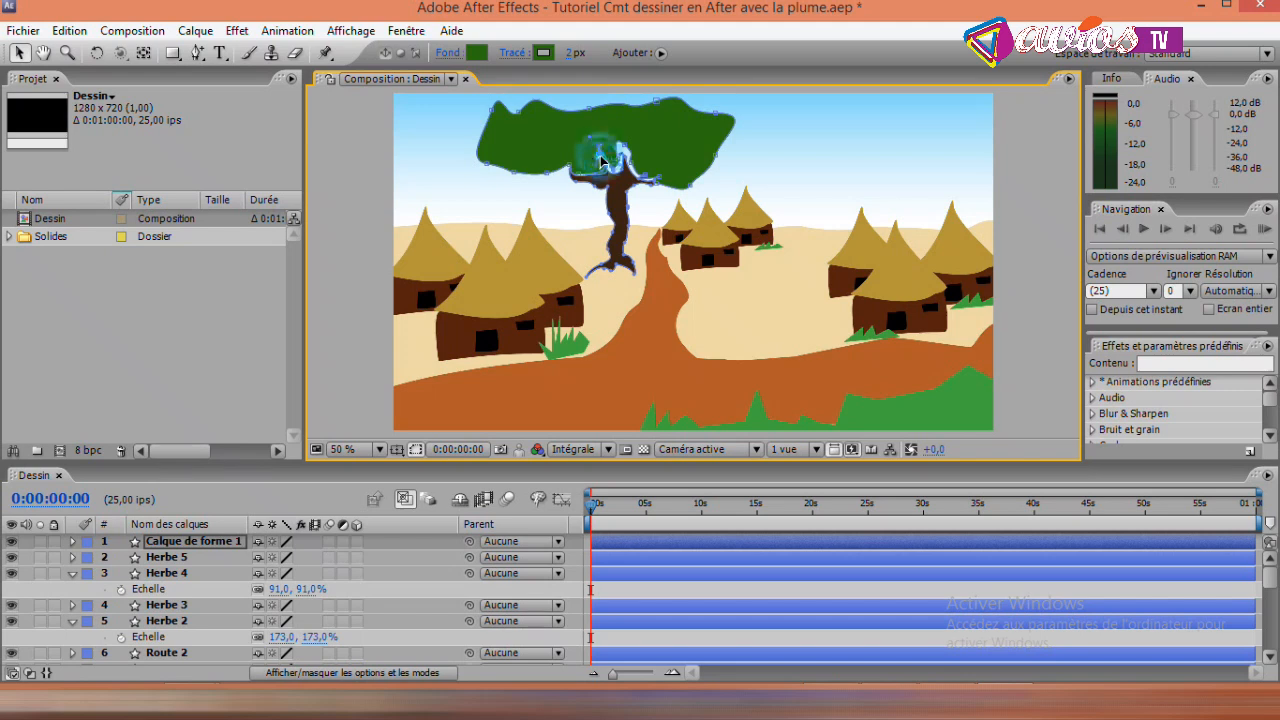
- Adjust the foliage vertices around the right upright branch to close the gap between leaves and wood, and deselect the tree
click(618, 161)
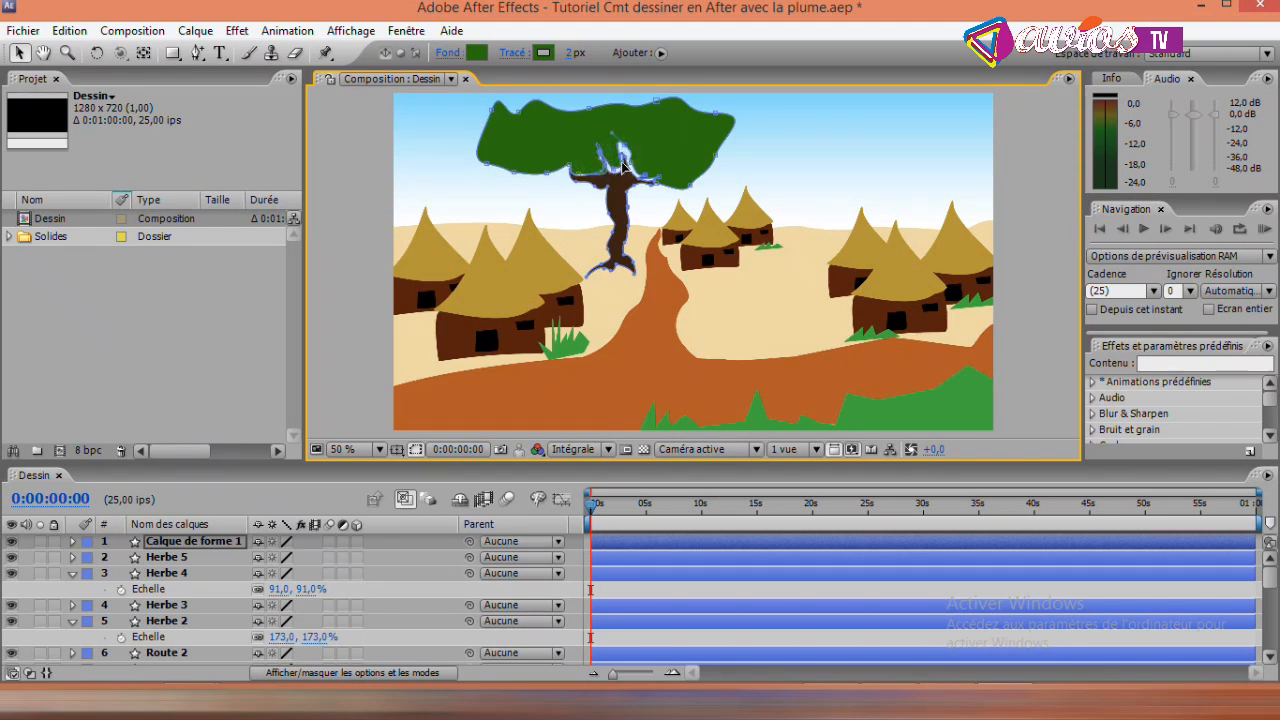
click(616, 173)
click(612, 172)
click(625, 150)
click(629, 165)
click(633, 173)
click(638, 172)
drag(631, 173, 637, 180)
click(627, 162)
click(650, 180)
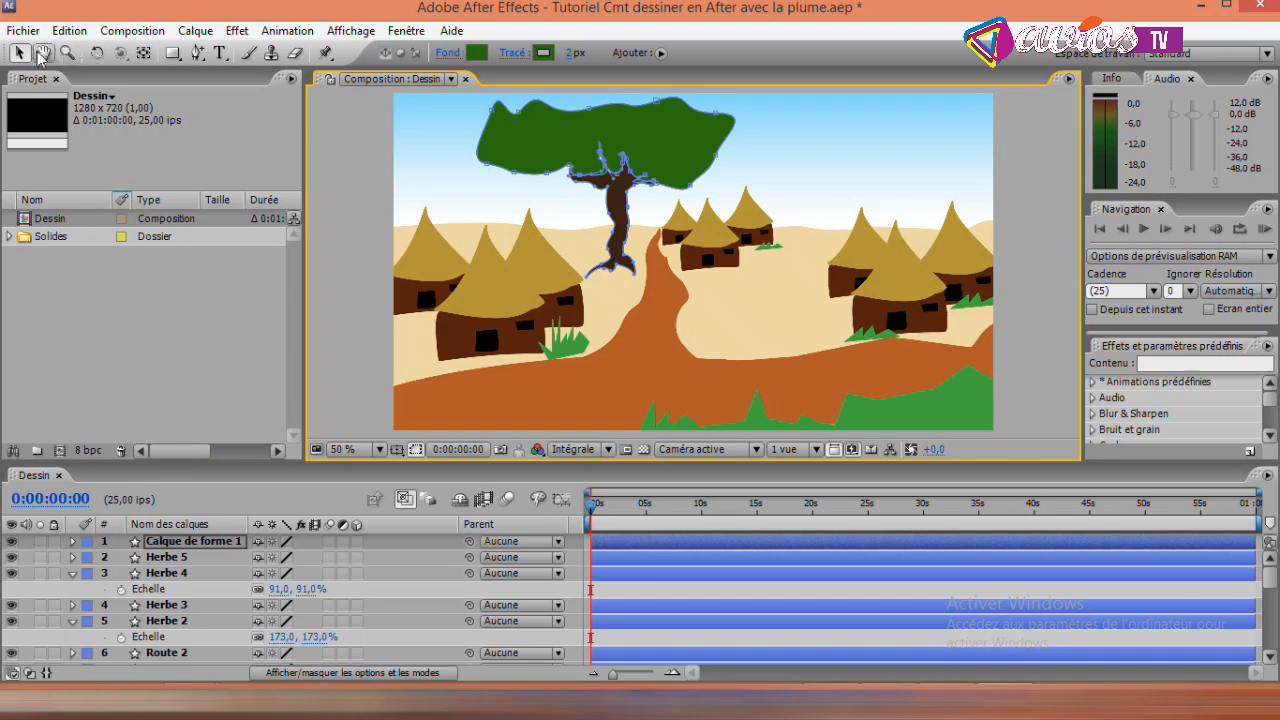
key(v)
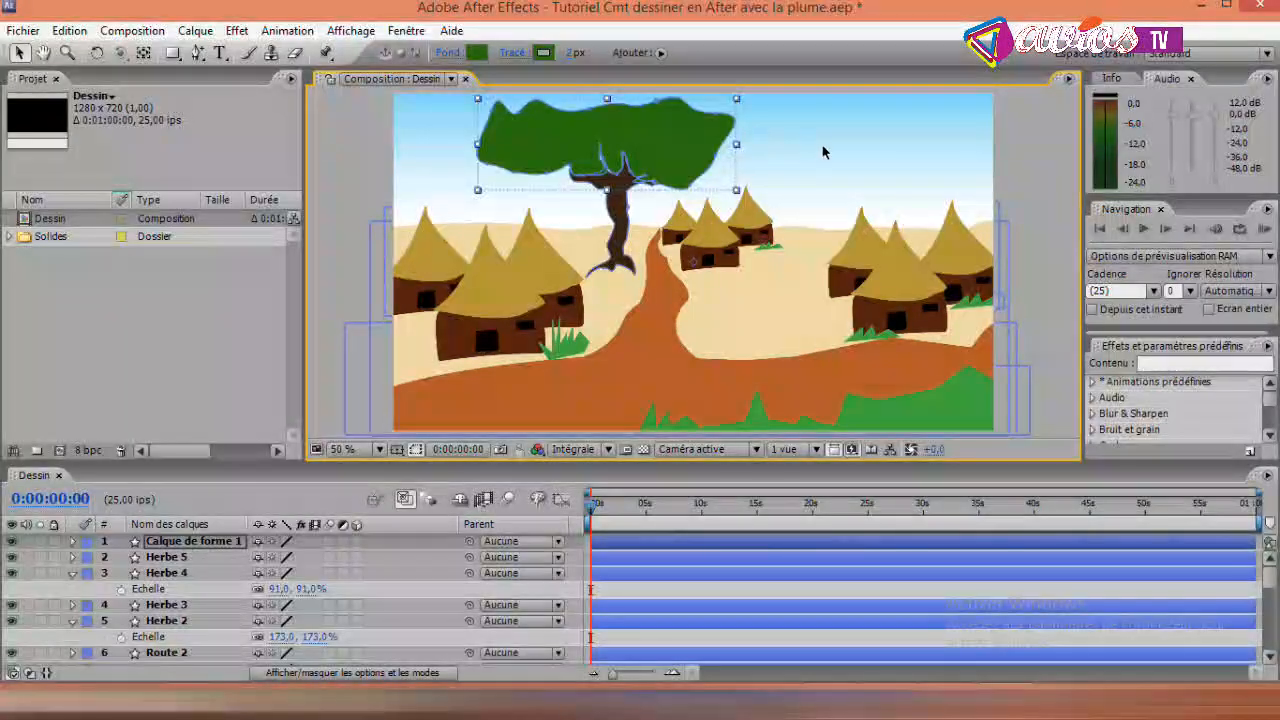
click(1022, 142)
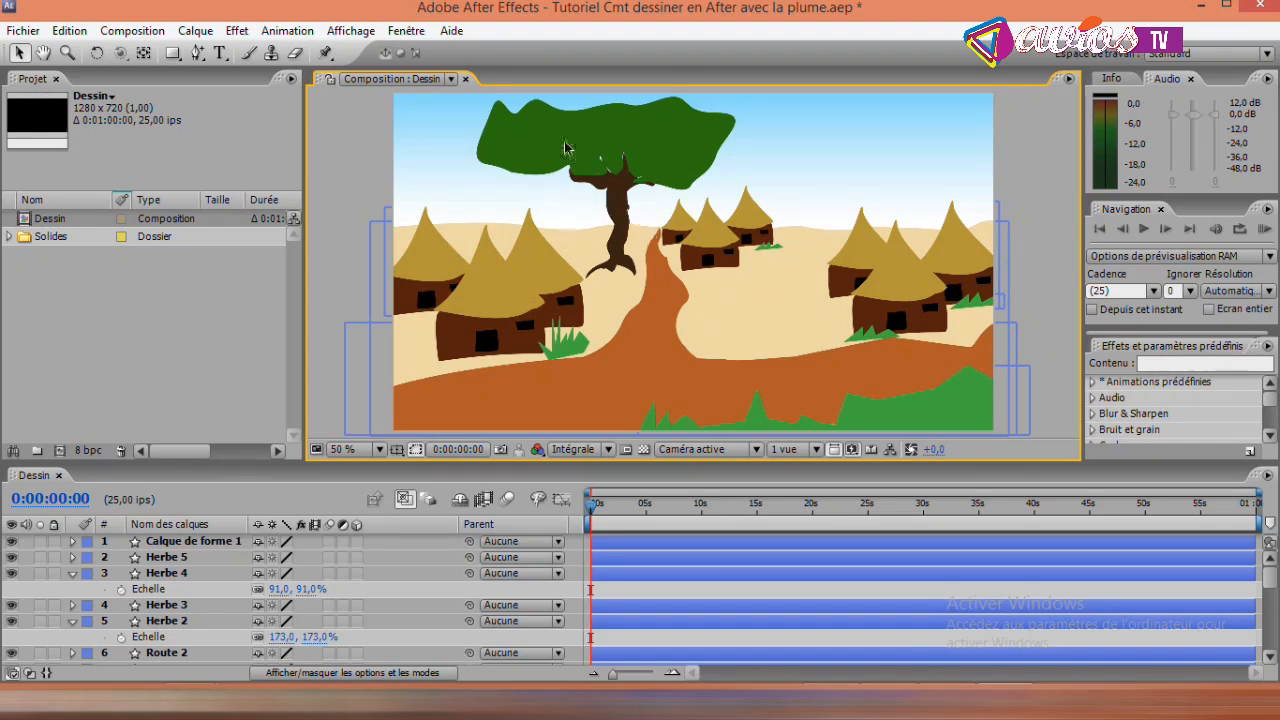
- Rename the tree's shape layer Arbre and save the project
click(232, 542)
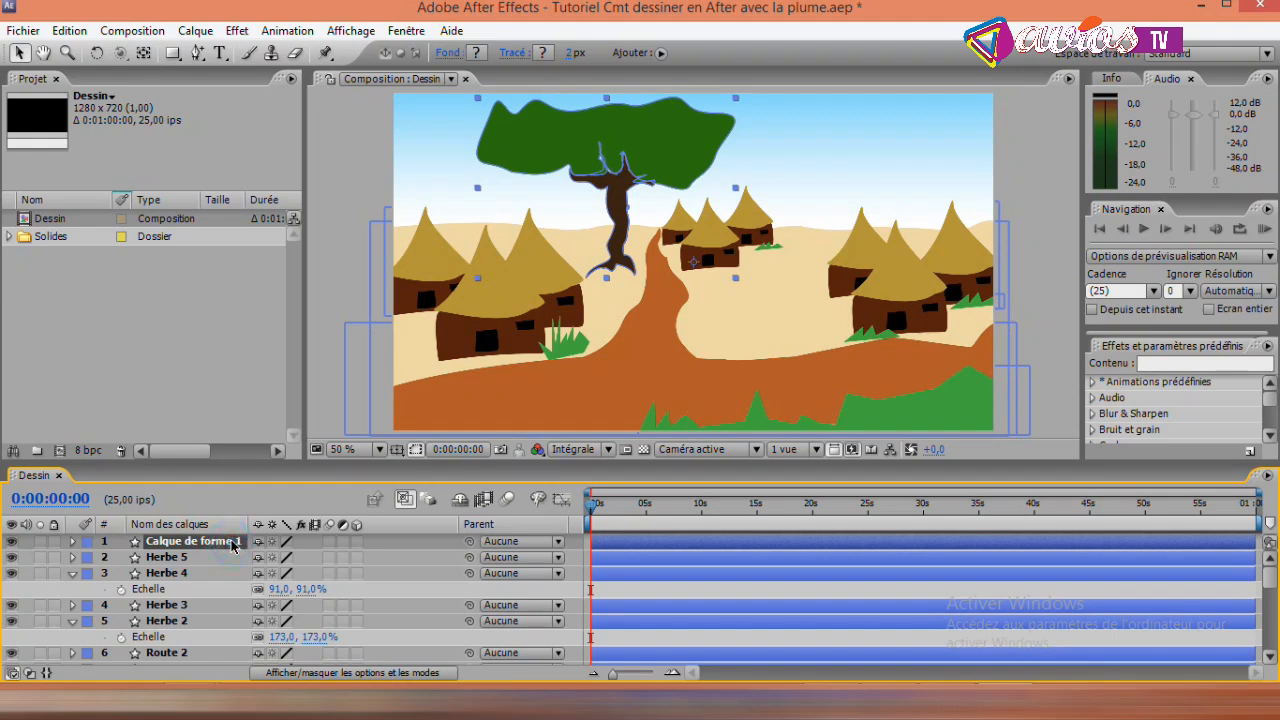
key(Return)
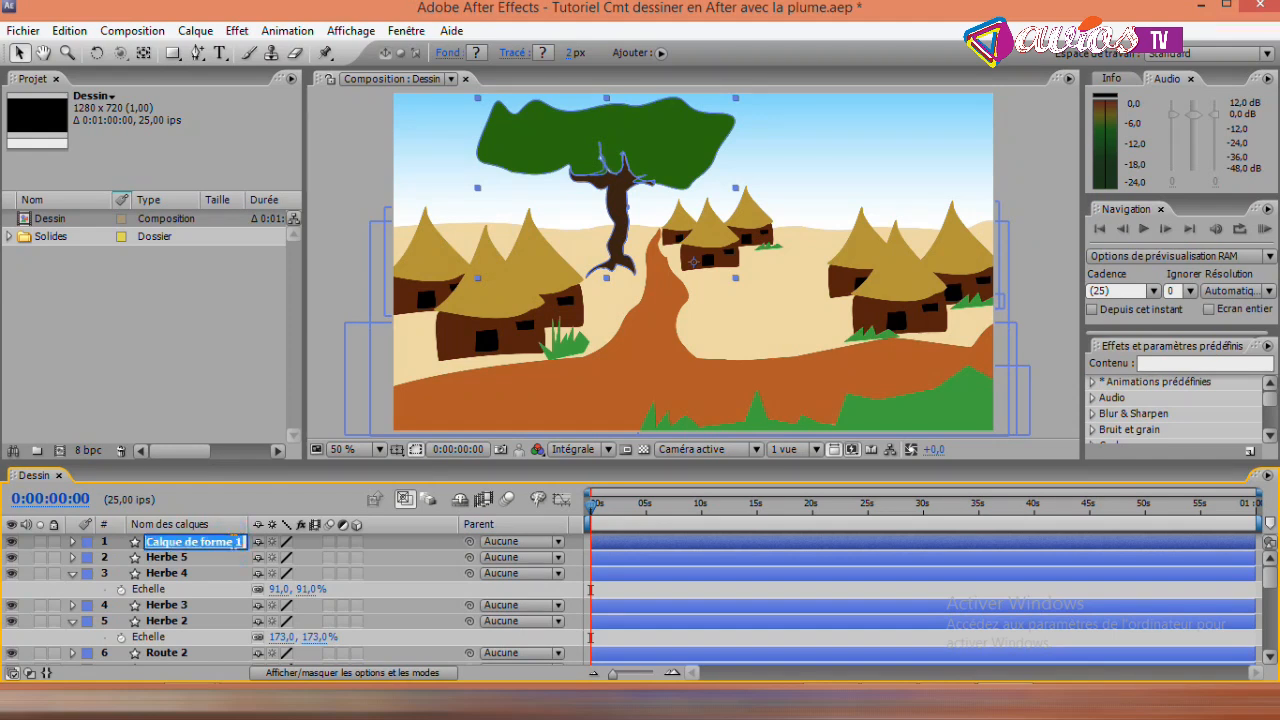
text(Arbre)
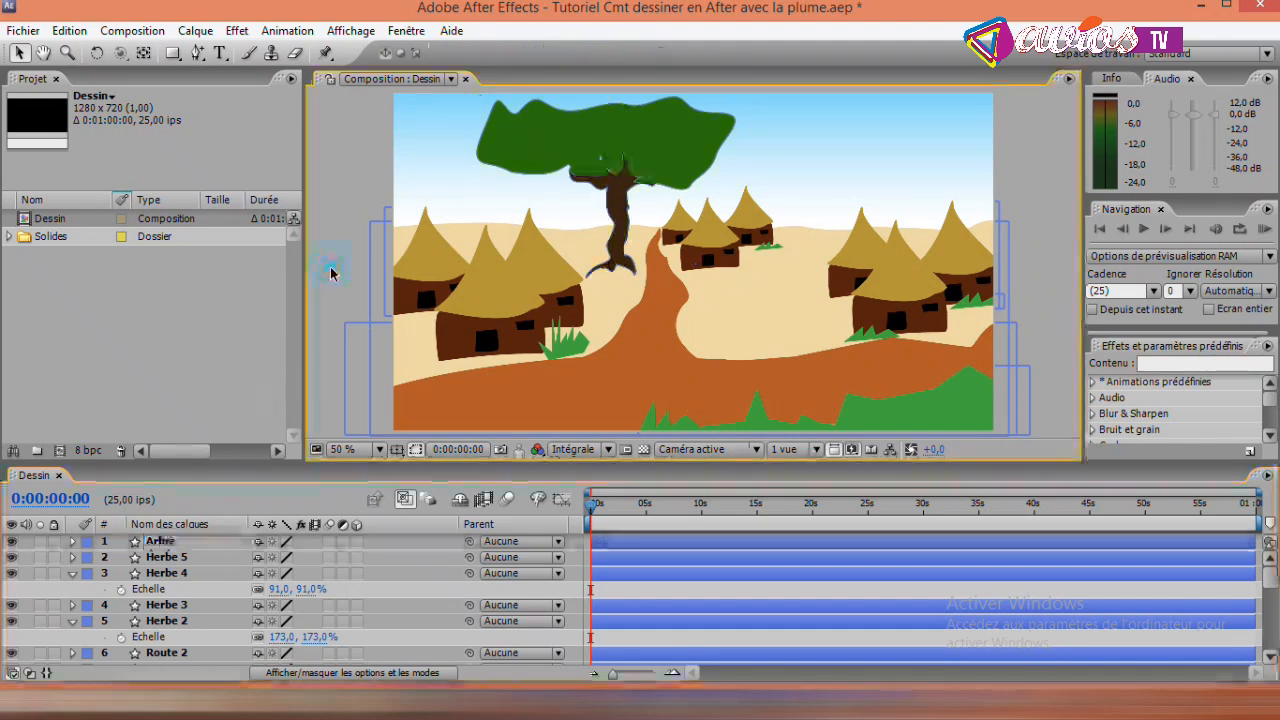
click(434, 204)
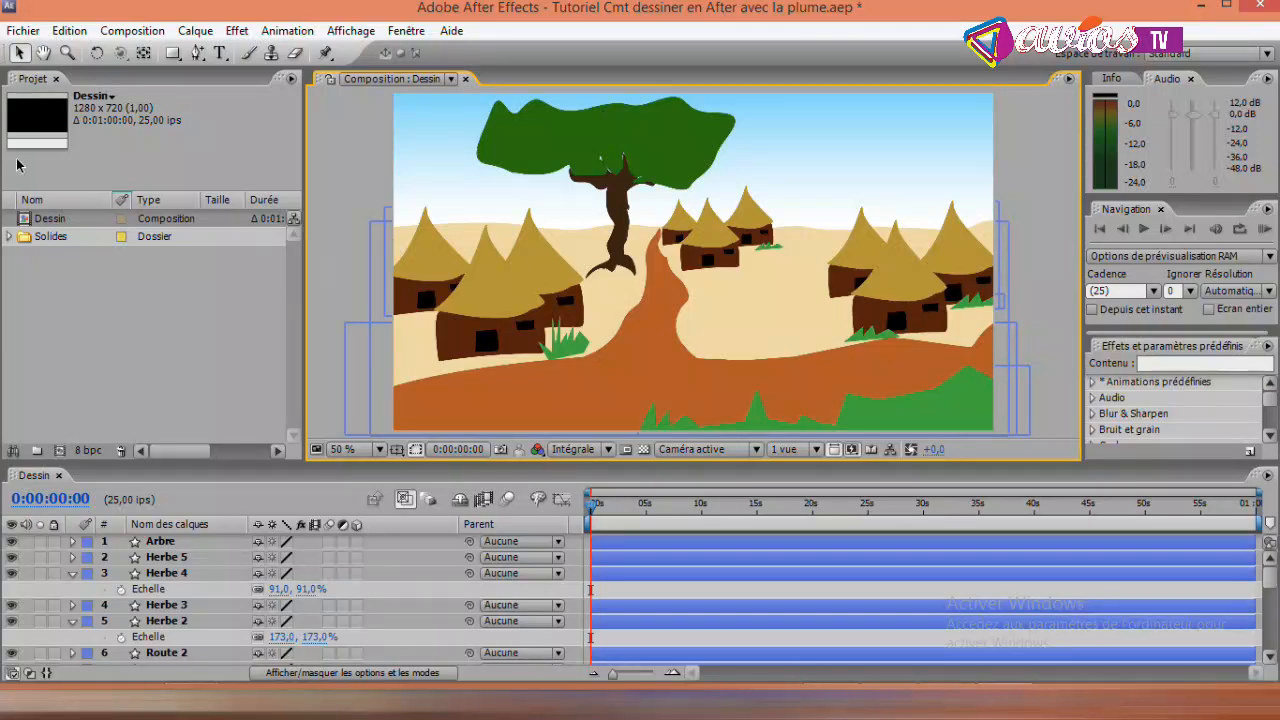
key(ctrl+s)
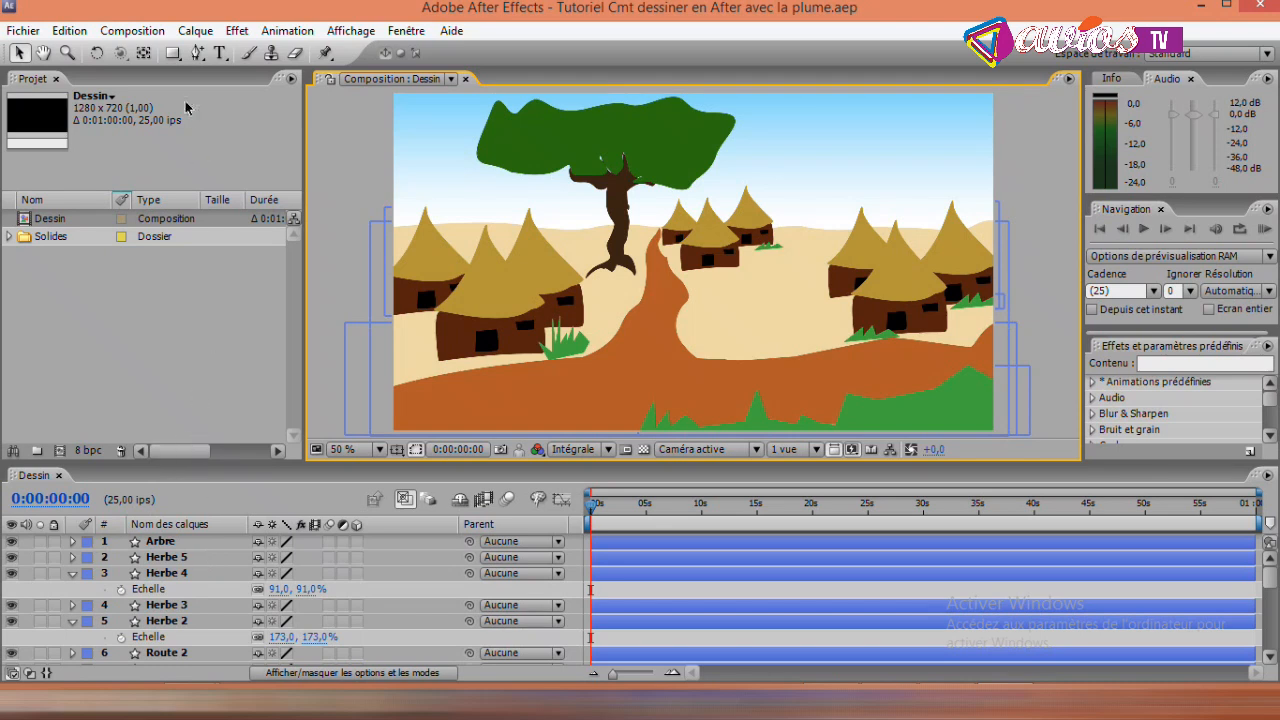
- Start a hill silhouette with the Pen tool, tracing a wavy ridge from beyond the left edge past the tree trunk
click(198, 54)
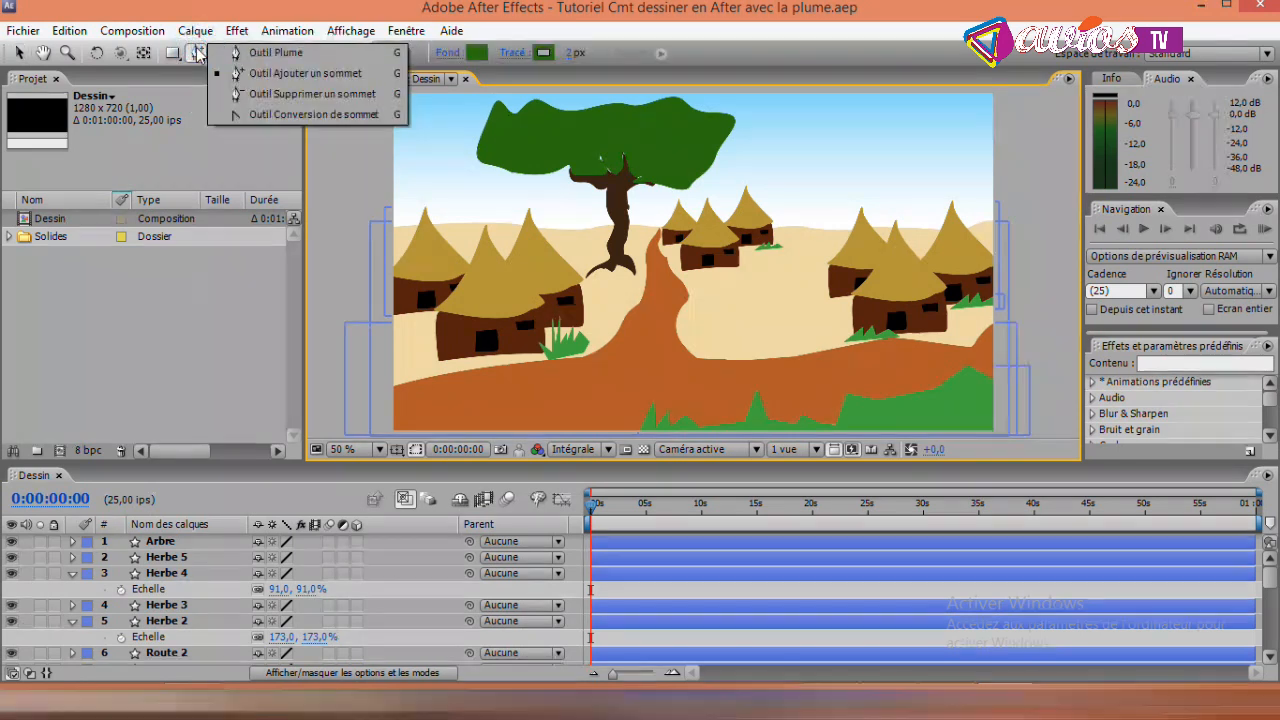
click(251, 58)
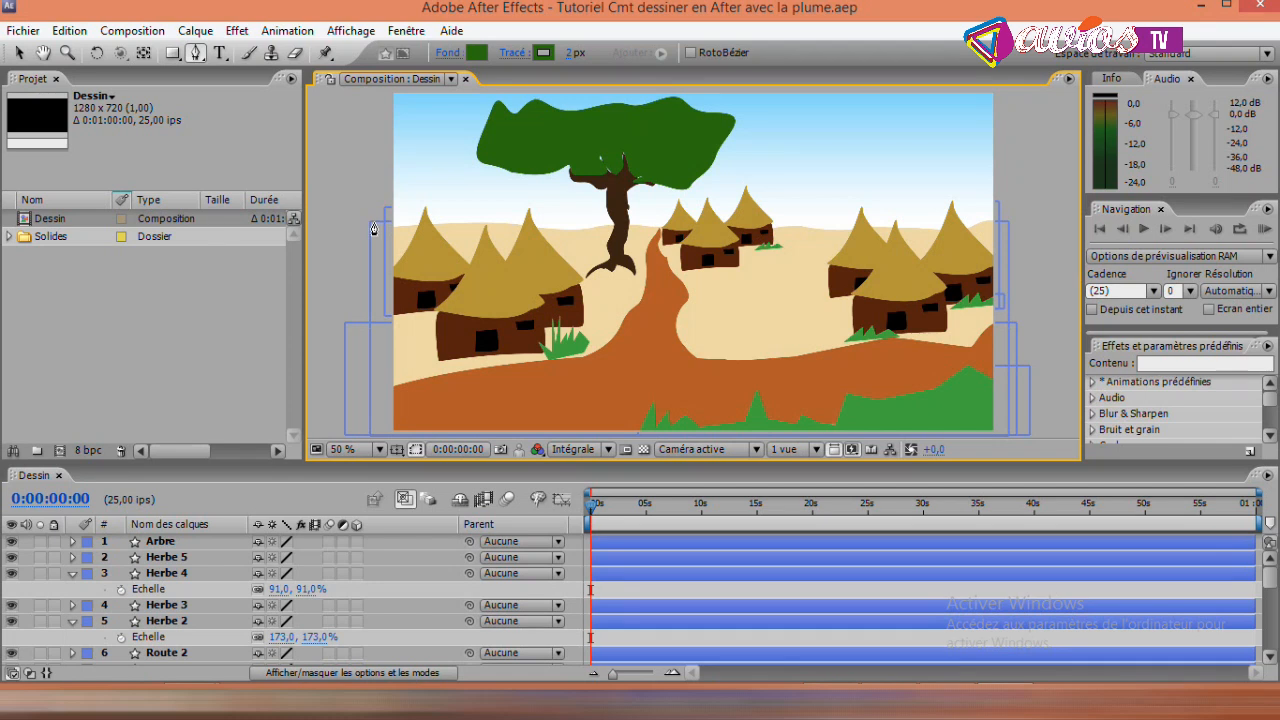
click(373, 222)
drag(415, 209, 692, 188)
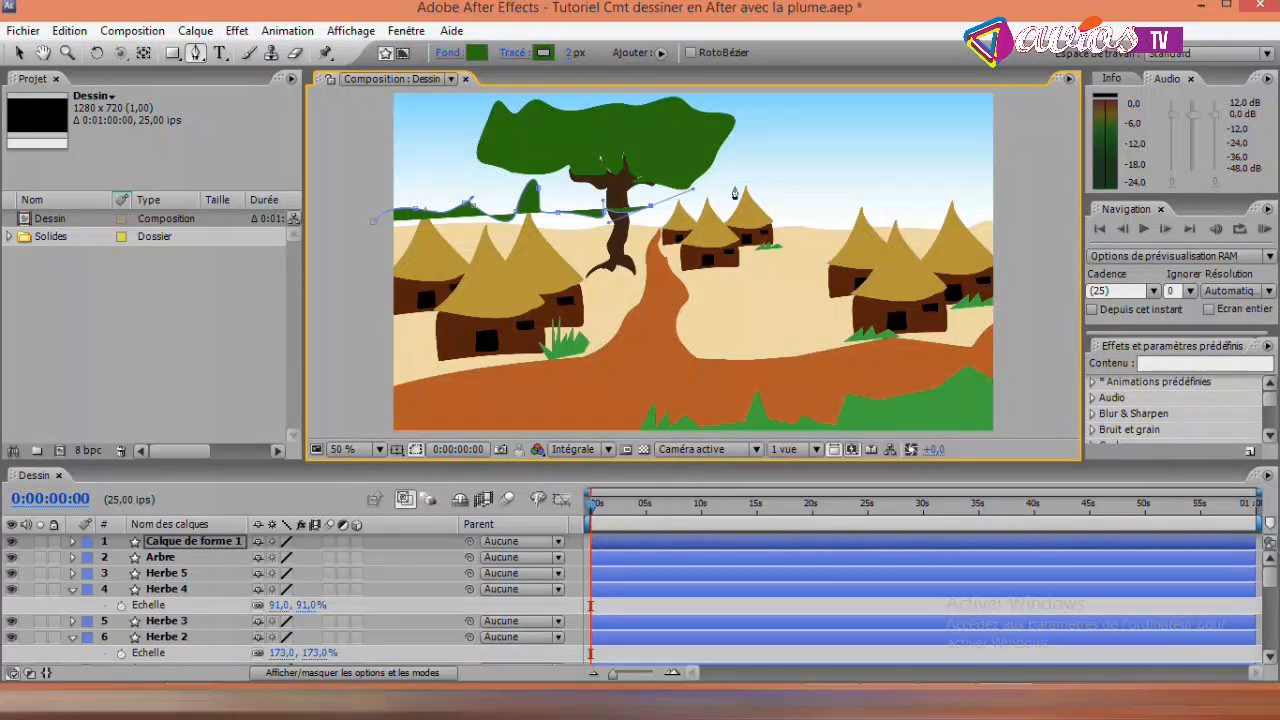
- Continue the ridge over a large hill to beyond the right edge, and close the shape below the horizon
click(757, 171)
click(811, 186)
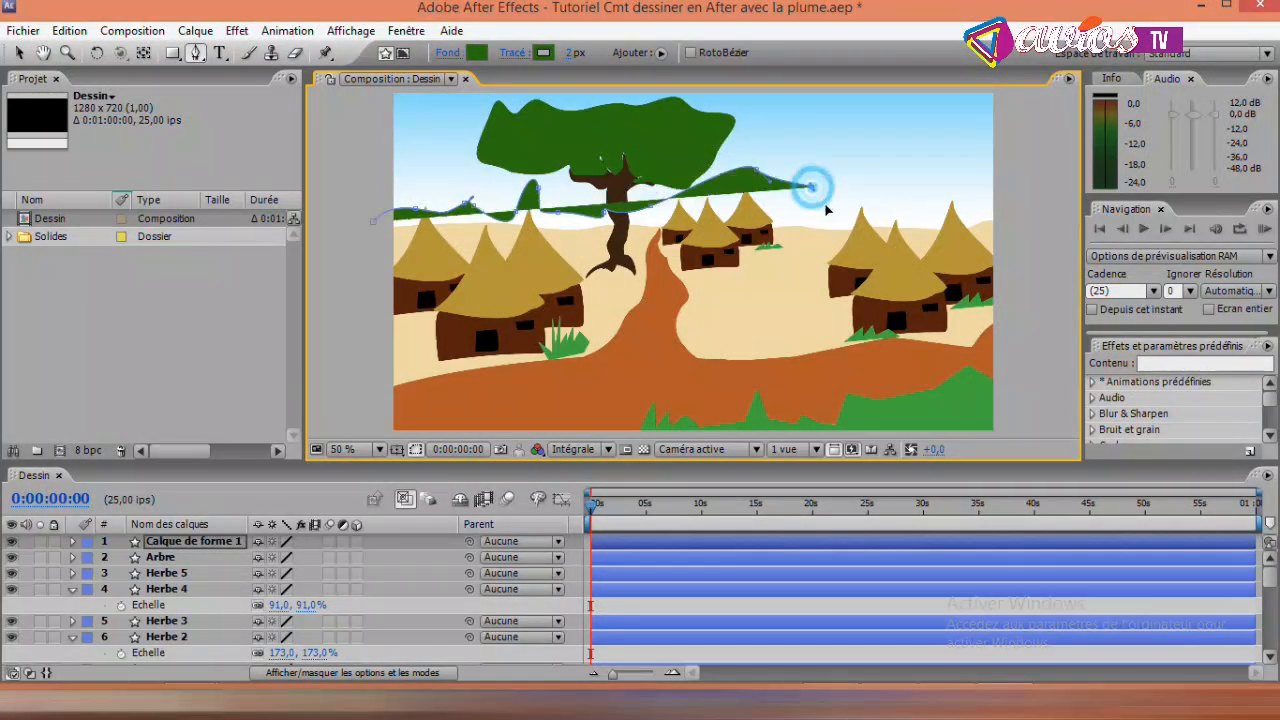
drag(868, 204, 1037, 211)
click(1034, 232)
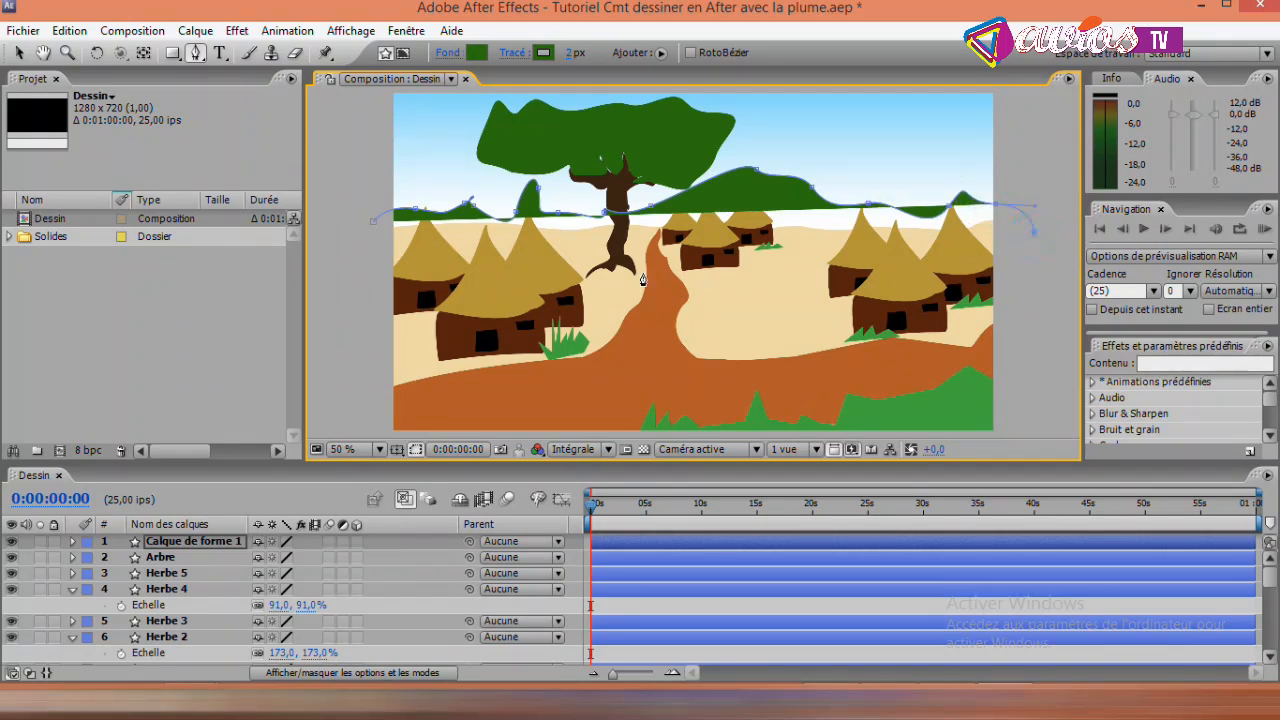
click(356, 258)
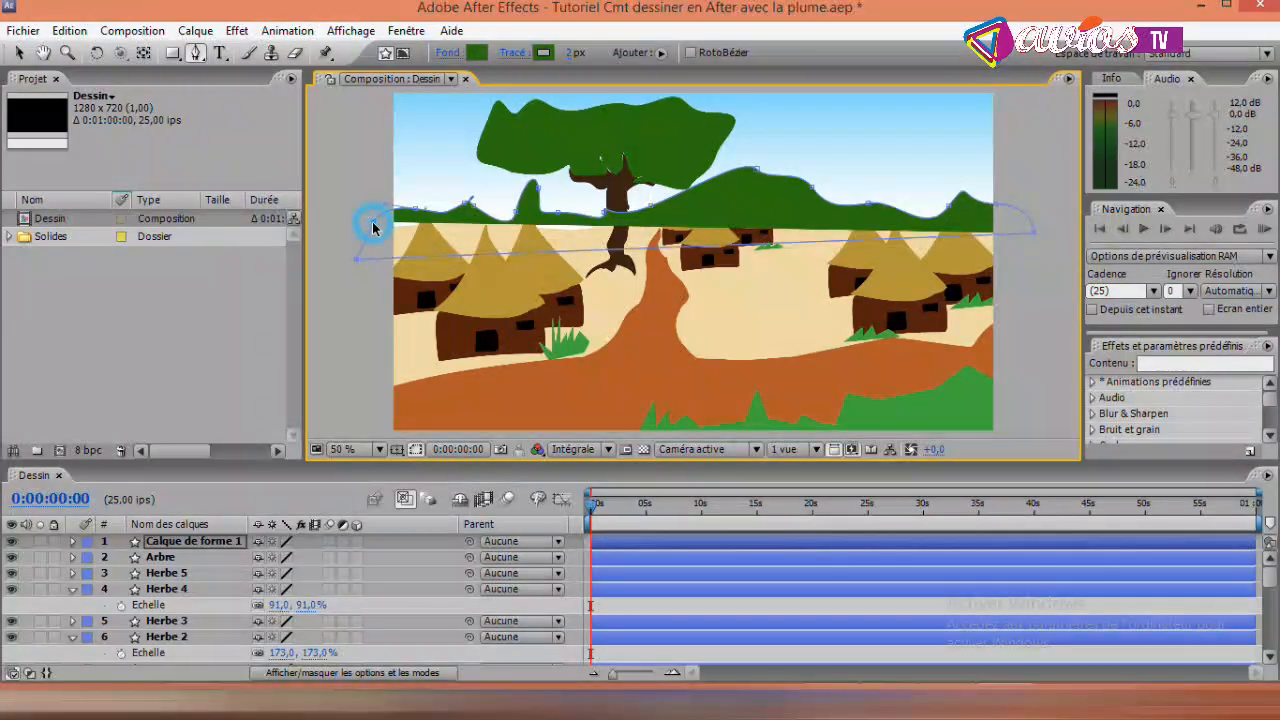
click(372, 219)
- Move the hills' layer between Sable and Ciel in the layer stack so the hills sit behind the village
click(19, 52)
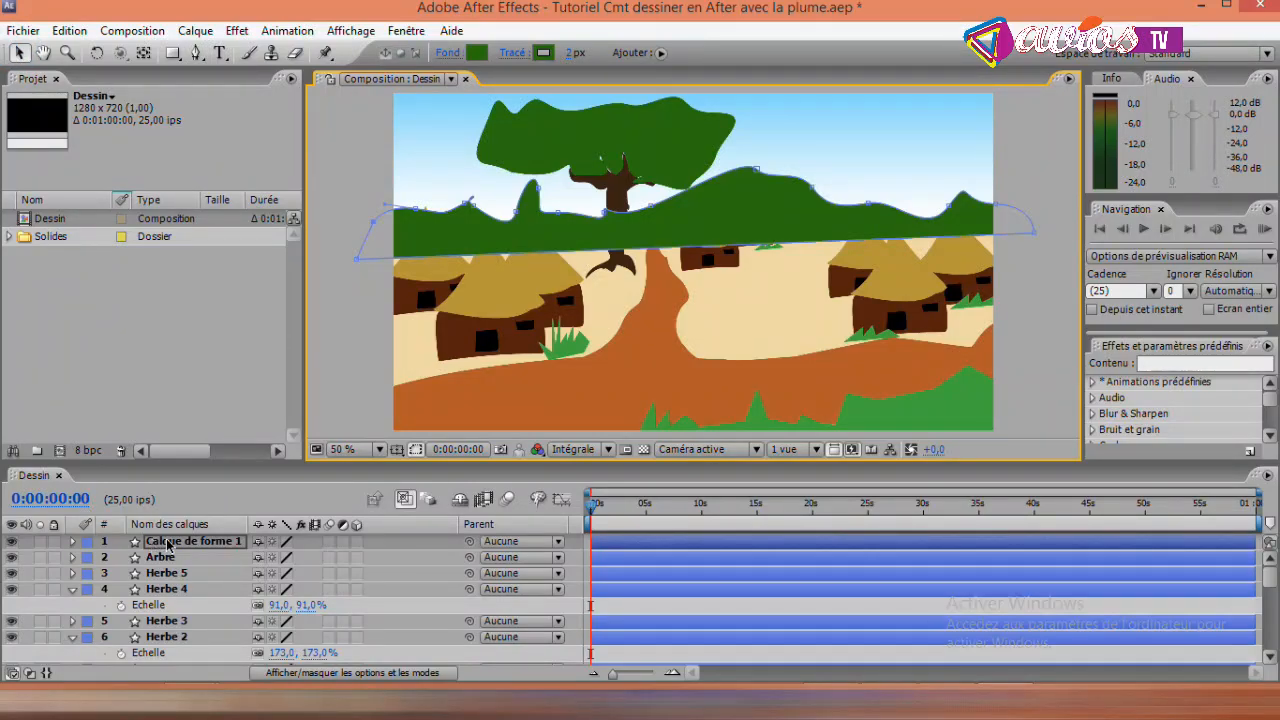
drag(171, 543, 160, 623)
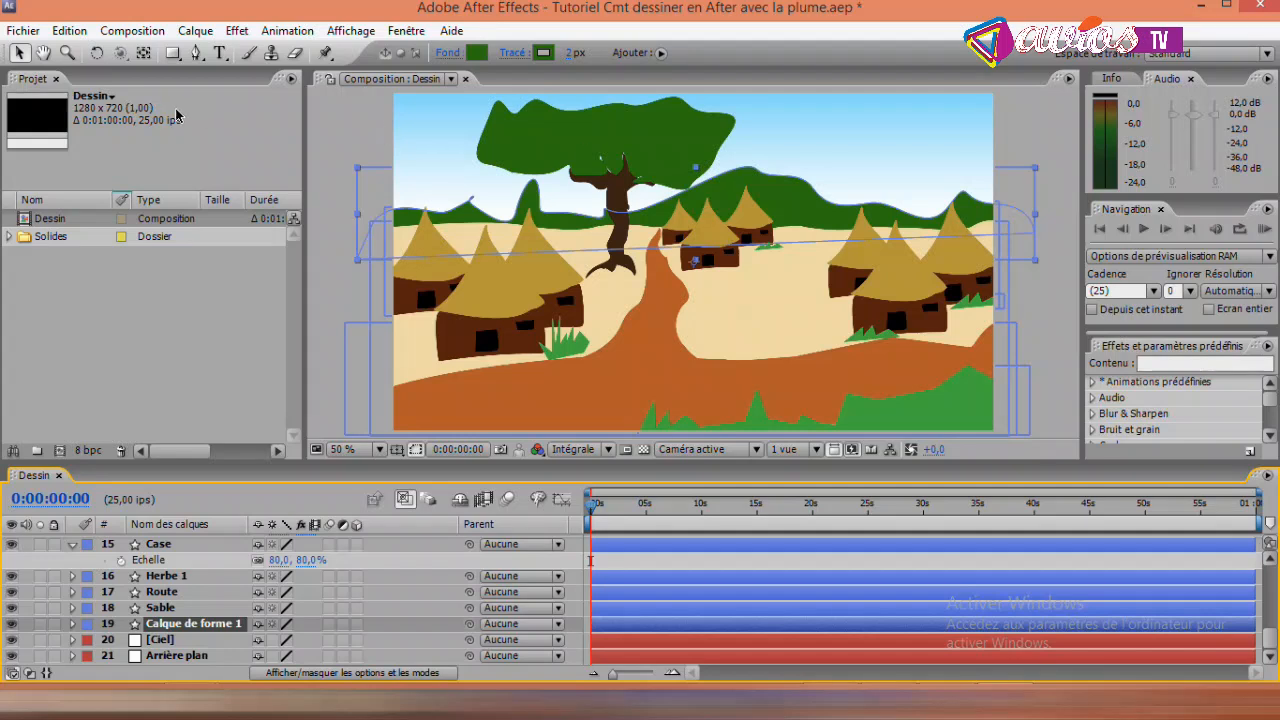
click(325, 133)
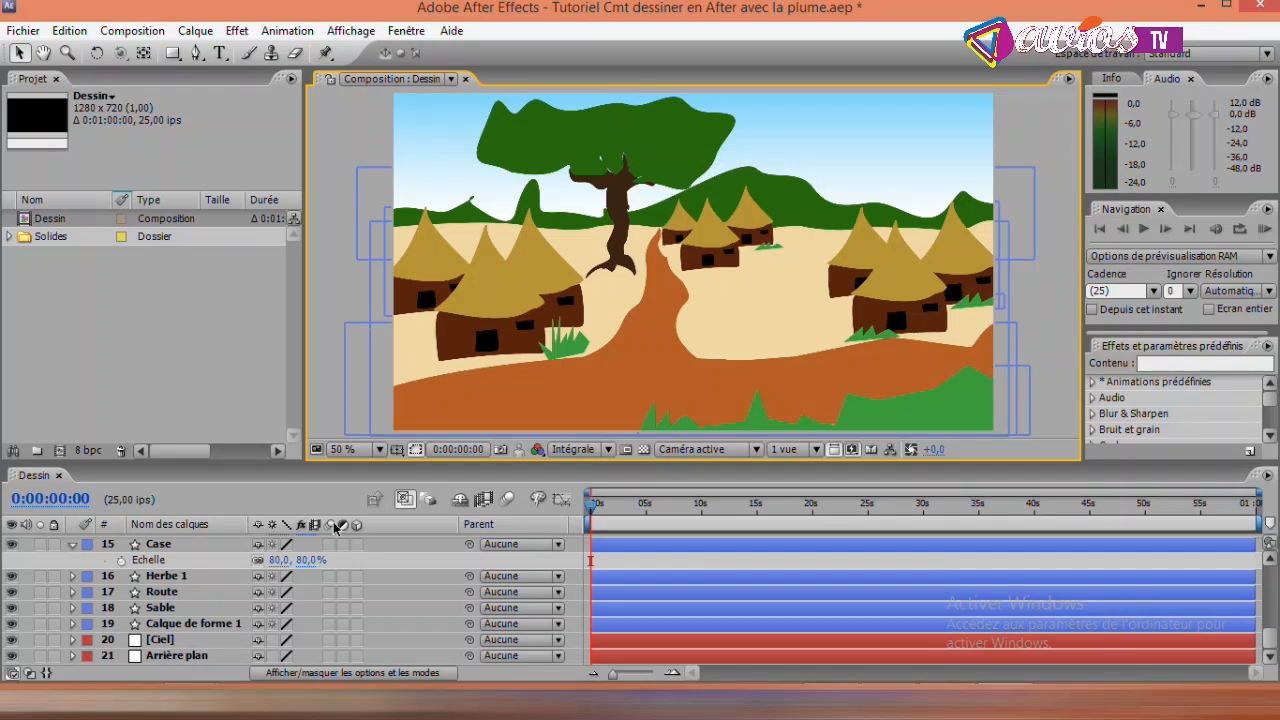
- Change the fill of the hills' shape layer to the brighter green 2D9E00
click(175, 624)
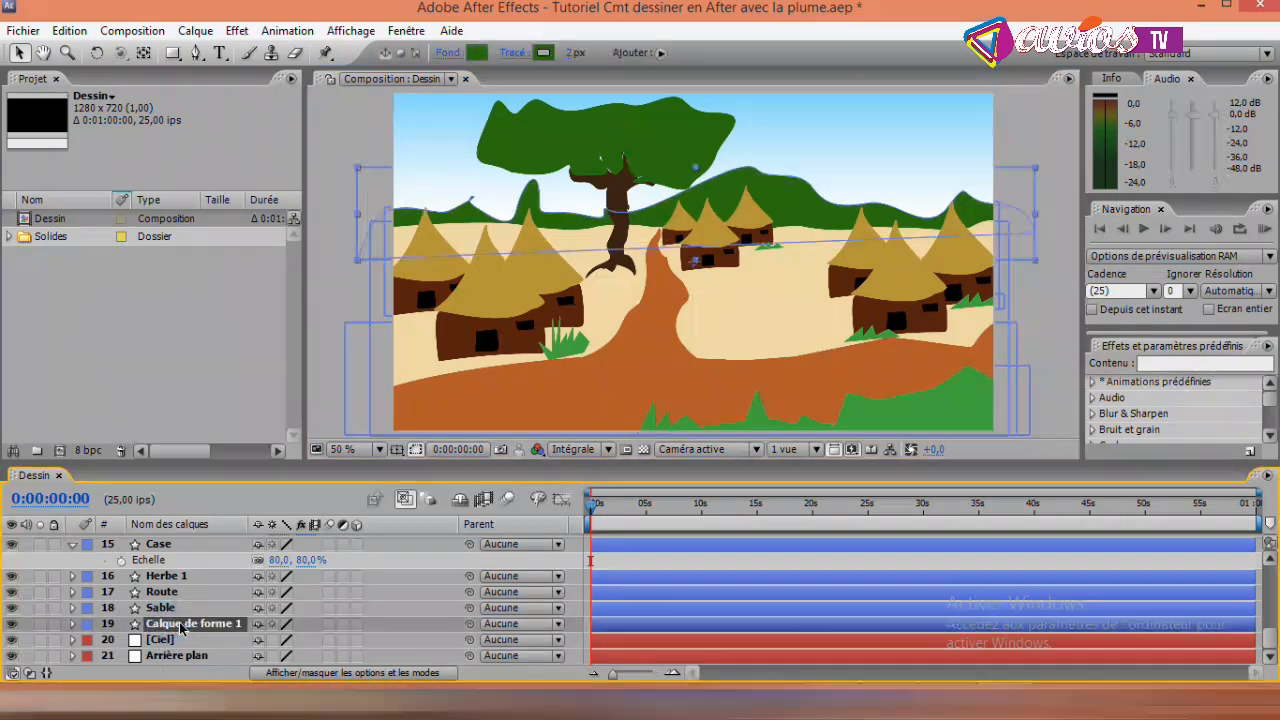
click(477, 52)
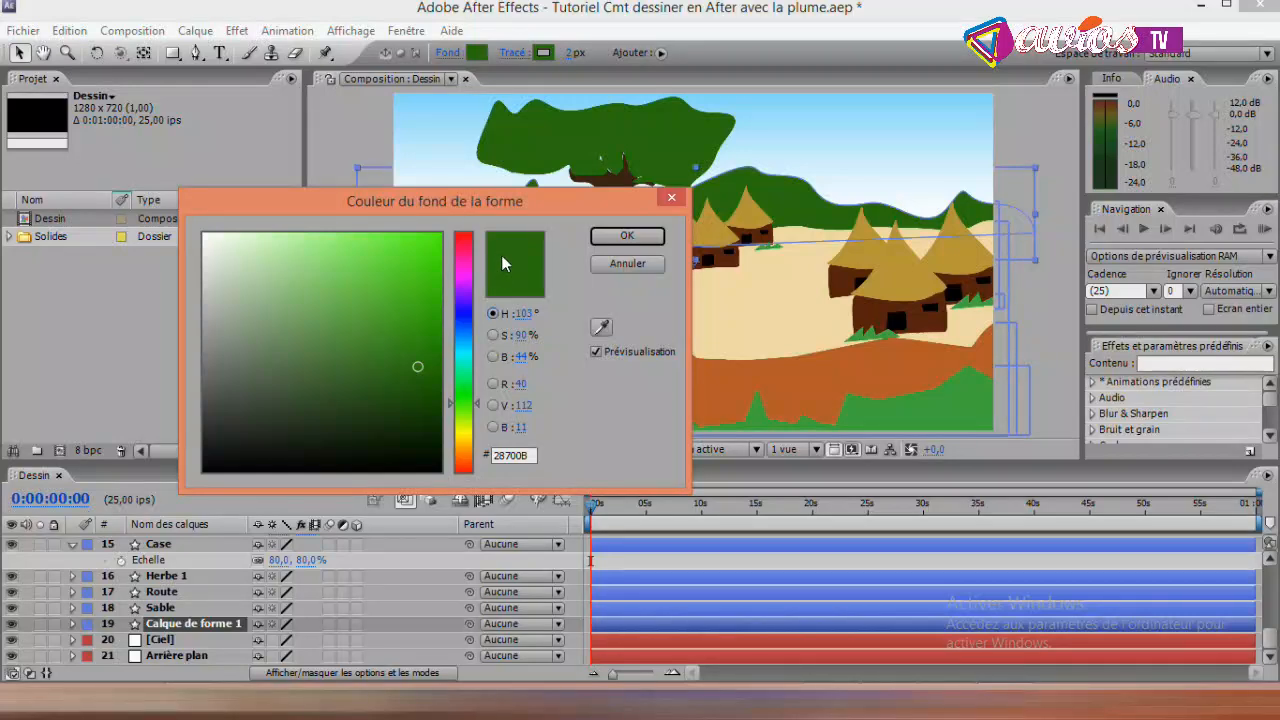
mouse_move(421, 366)
mouse_down()
mouse_move(440, 267)
mouse_move(437, 291)
mouse_up()
drag(476, 203, 391, 243)
mouse_move(345, 337)
mouse_down()
mouse_move(331, 420)
mouse_move(220, 380)
mouse_move(258, 331)
mouse_move(314, 331)
mouse_move(345, 354)
mouse_move(362, 339)
mouse_move(356, 364)
mouse_up()
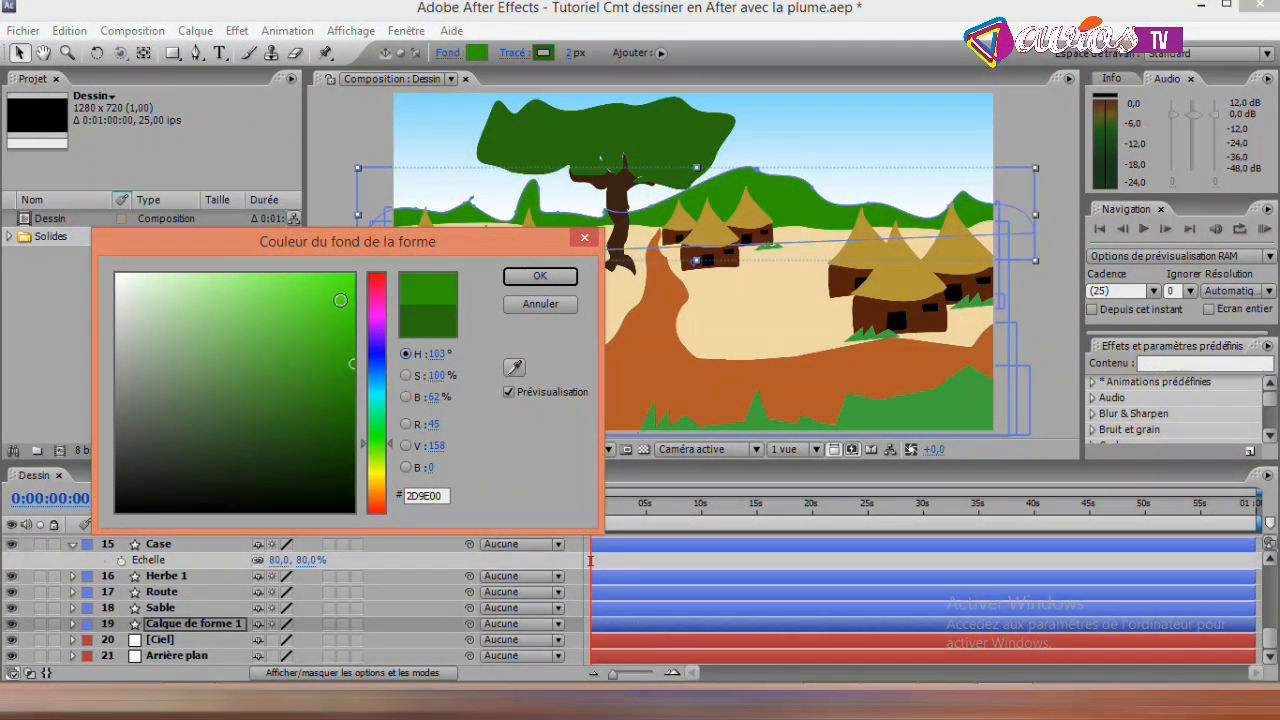
drag(330, 247, 320, 388)
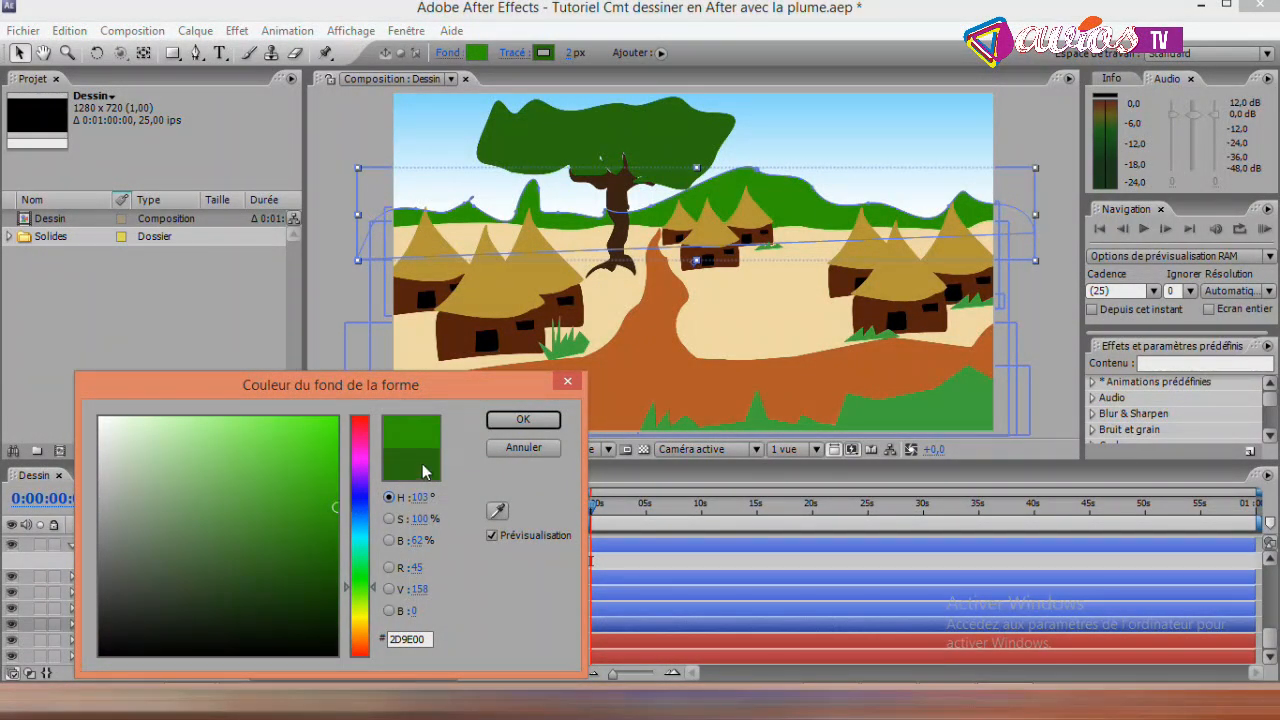
click(500, 424)
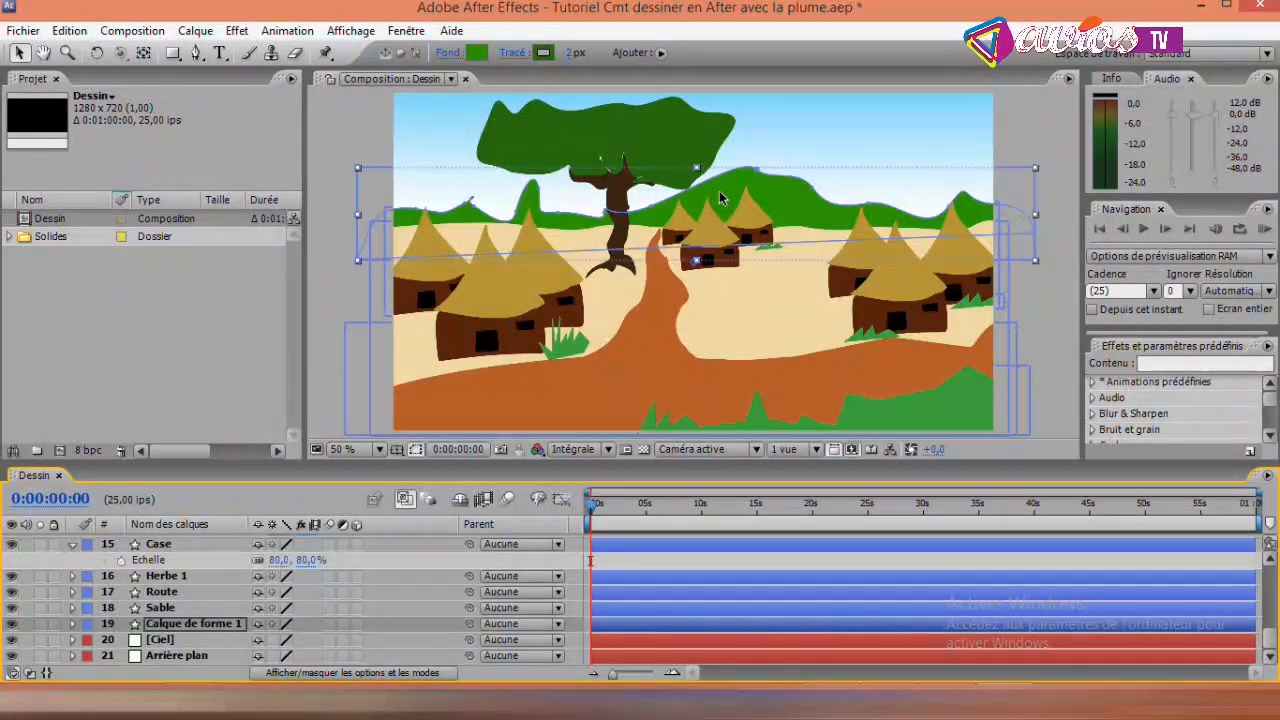
- Rename the hills' shape layer Petite broussaille
click(154, 623)
key(Return)
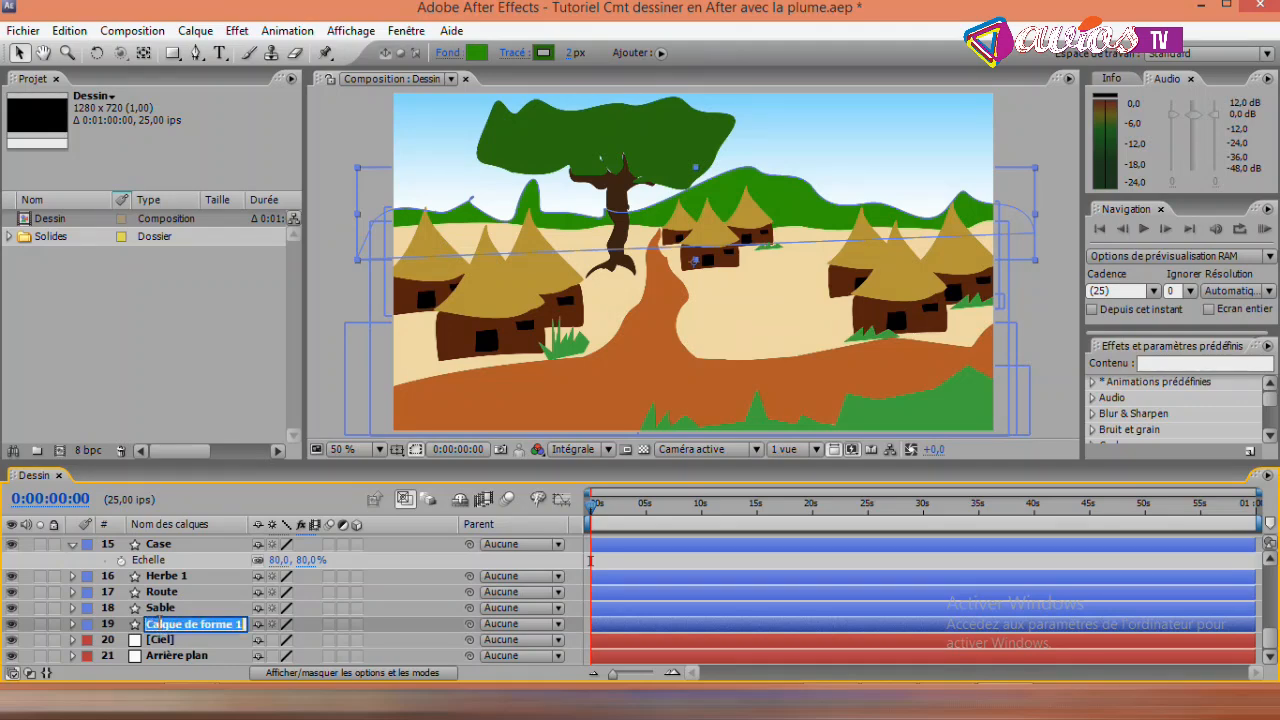
text(Petit)
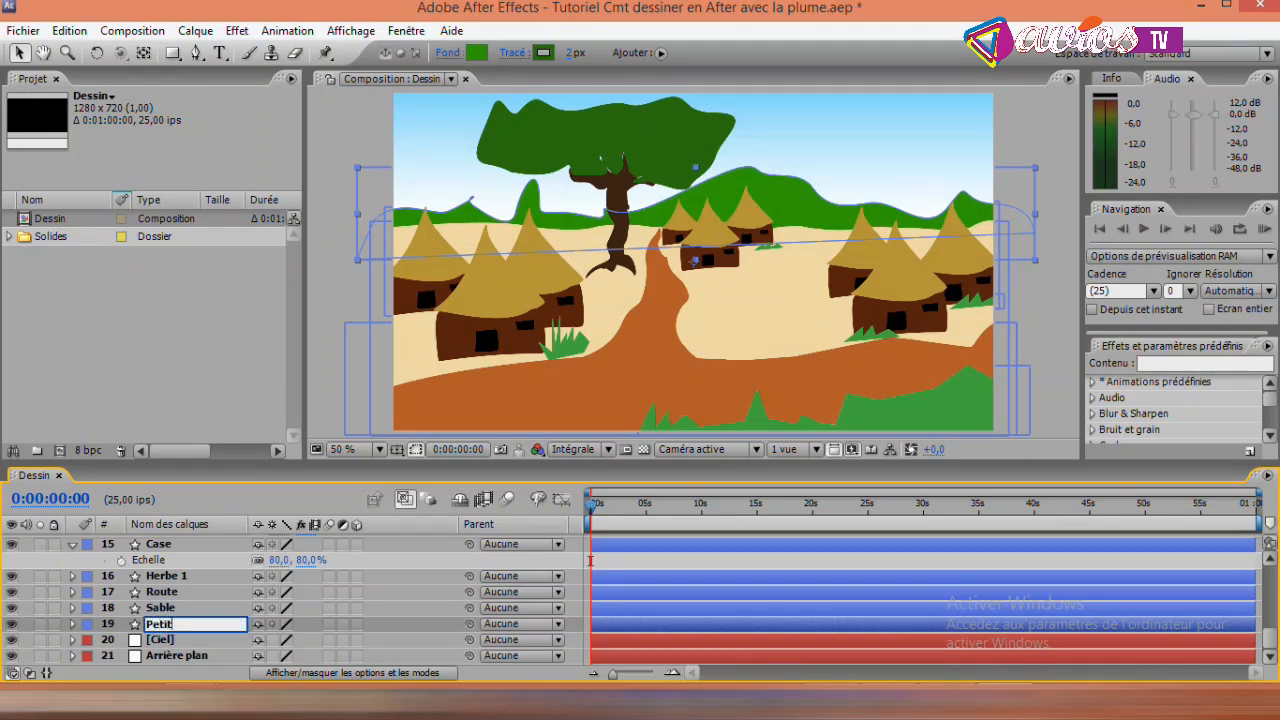
text(e broussaille)
key(Return)
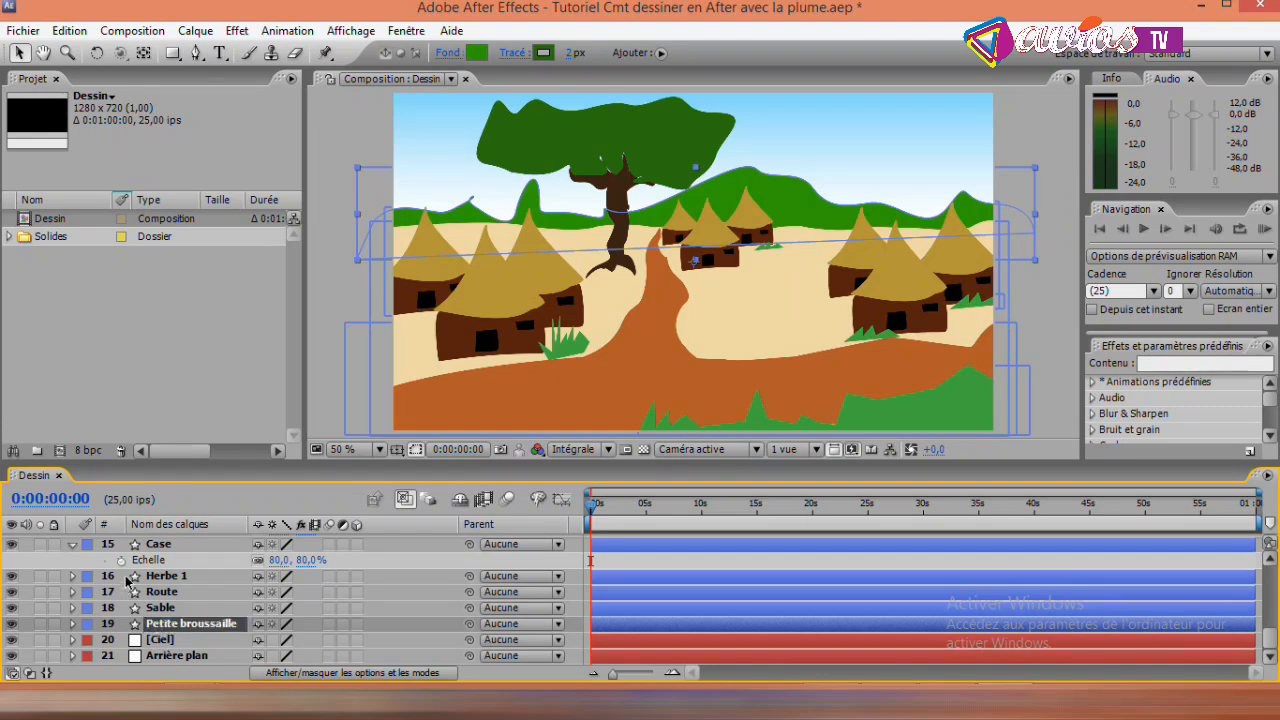
key(Return)
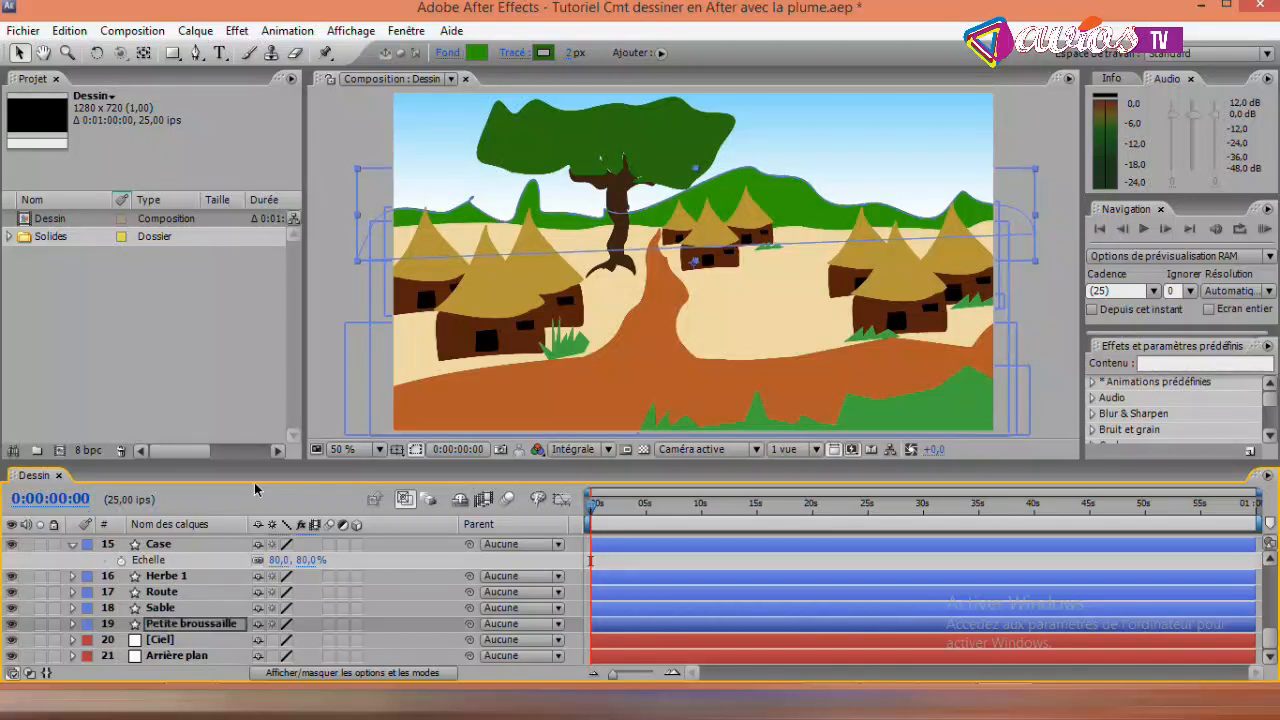
- Nudge the Petite broussaille hills slightly downward so they sit lower behind the sand horizon, and deselect the layer
key(Down)
key(Down)
key(Down)
key(Down)
key(Down)
key(Down)
key(Down)
key(Down)
key(Down)
key(Down)
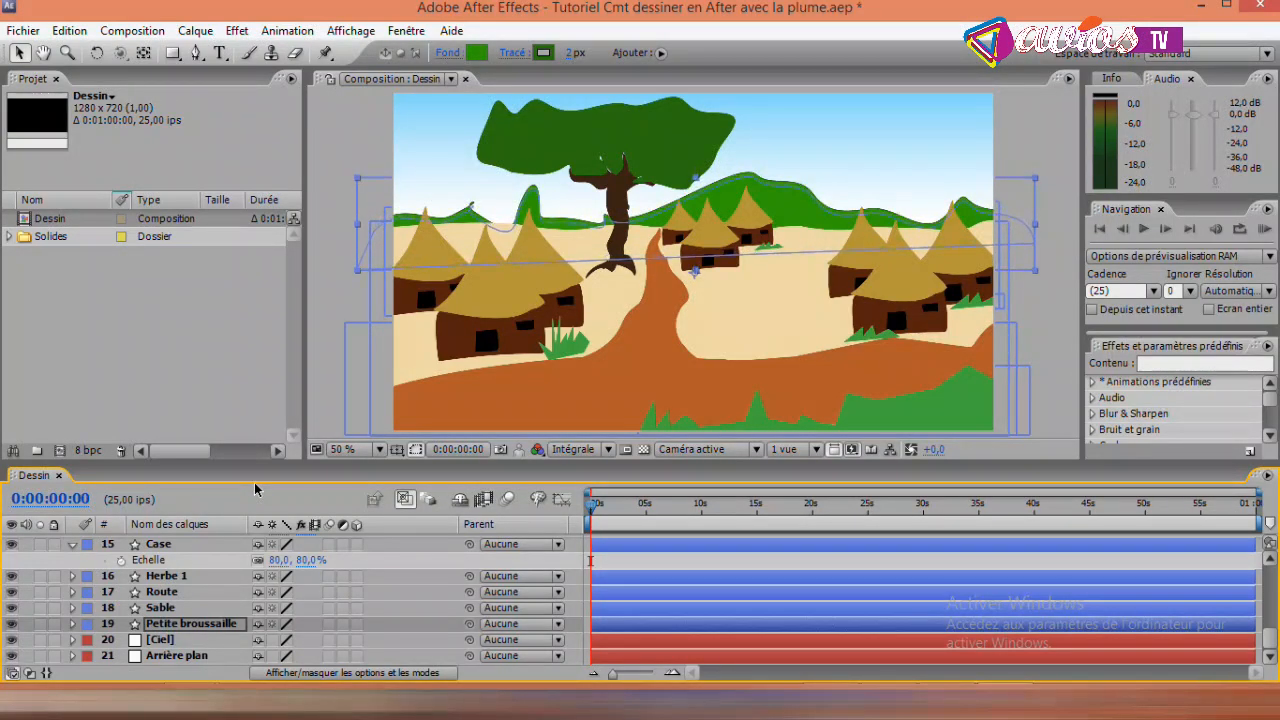
key(Down)
key(Down)
key(Down)
key(Down)
key(Down)
key(Down)
key(Down)
key(Down)
key(Down)
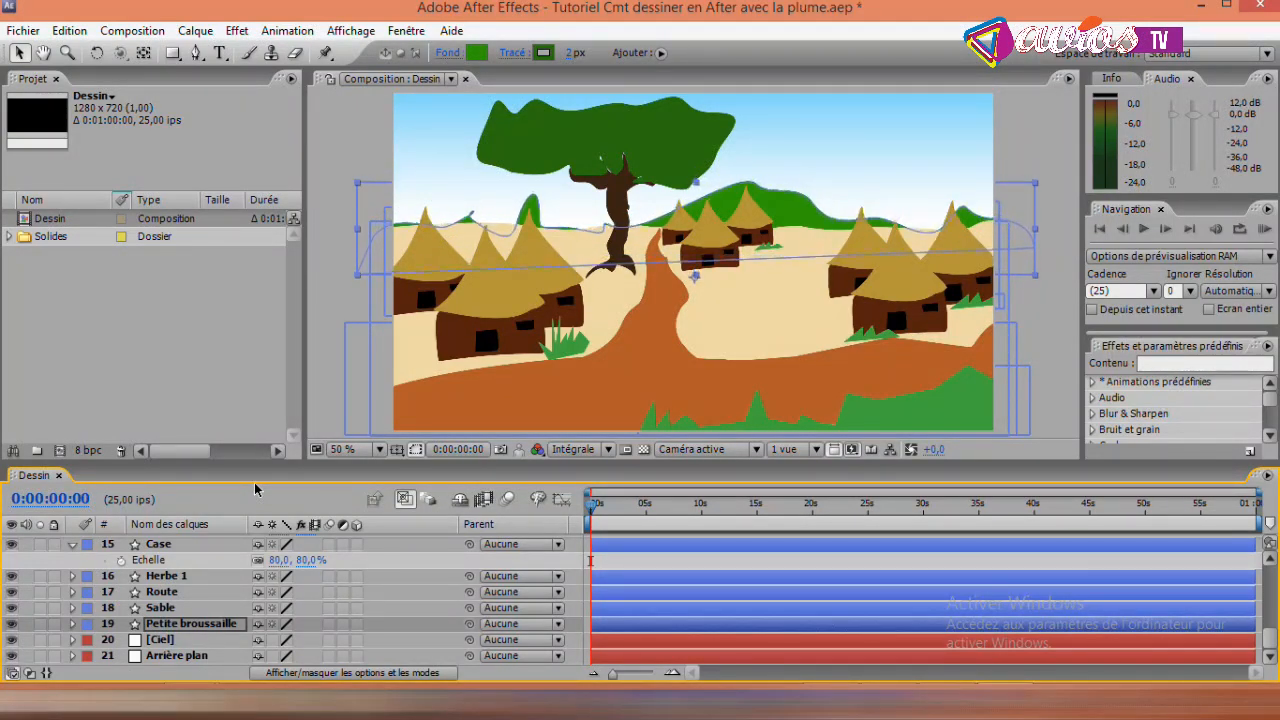
click(1053, 131)
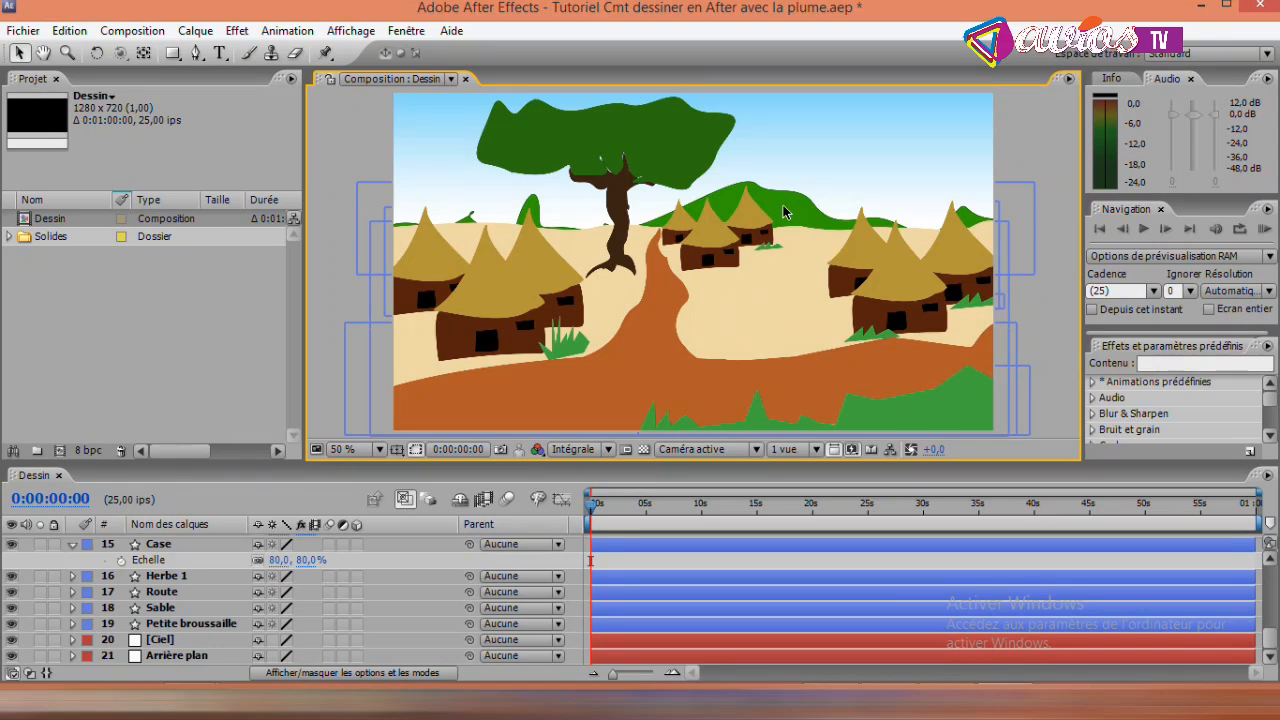
- Duplicate the Petite broussaille layer and set the upper copy's fill to olive 959E00
click(188, 624)
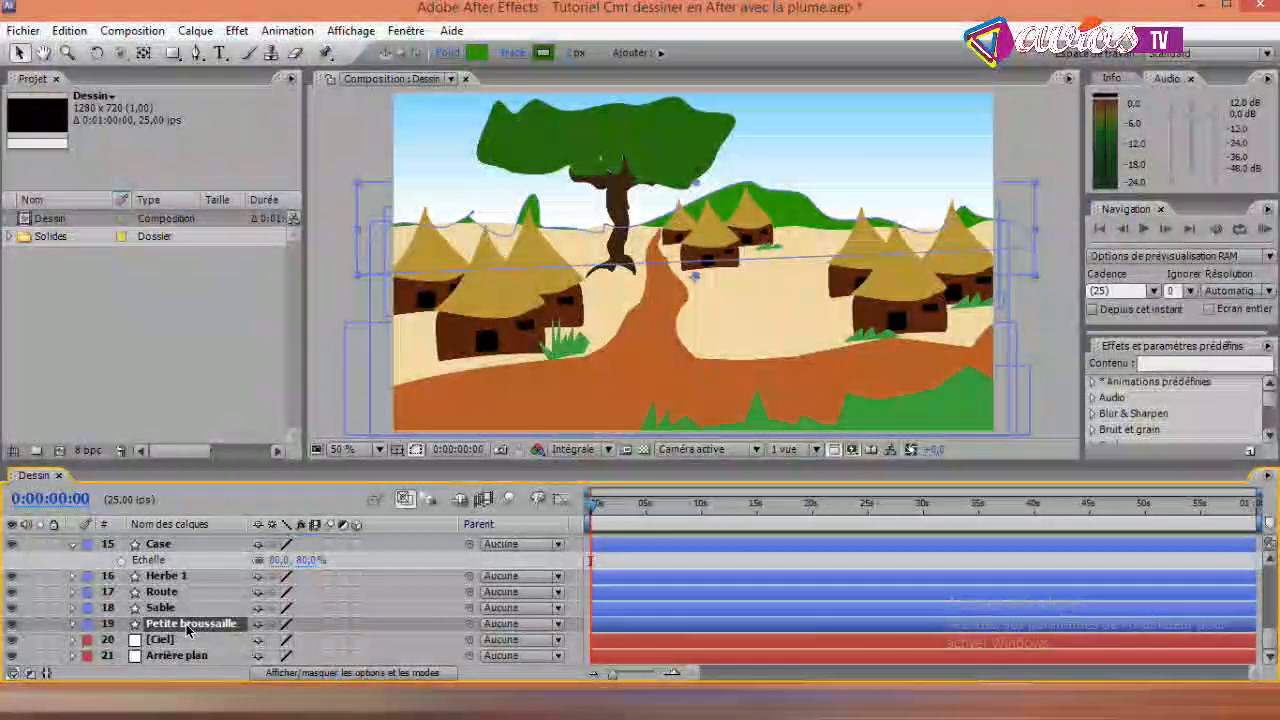
key(ctrl+d)
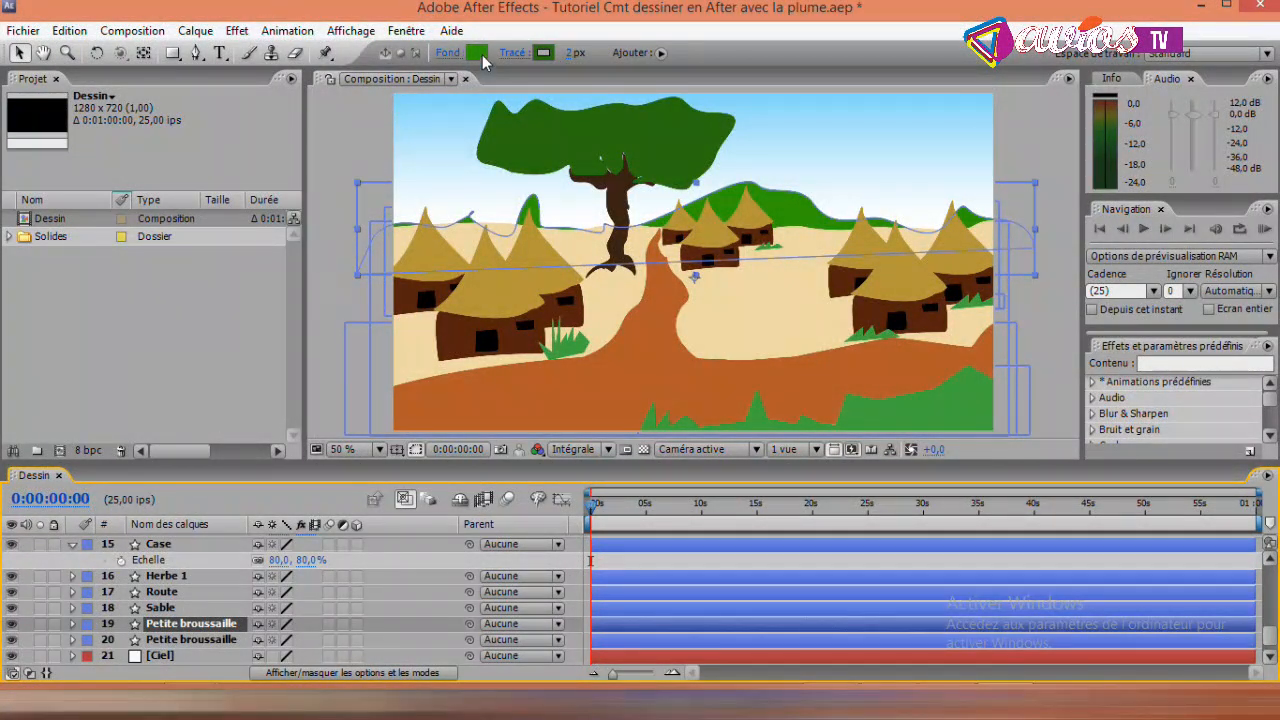
click(480, 55)
click(365, 604)
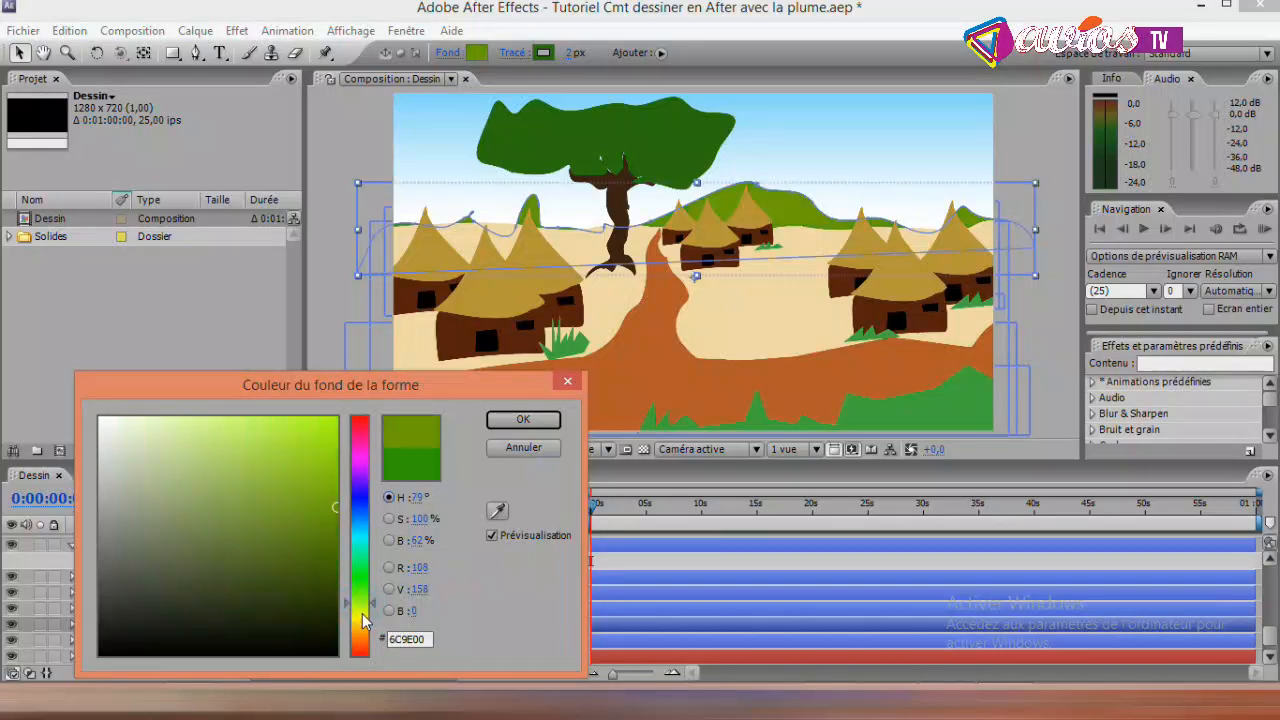
click(363, 613)
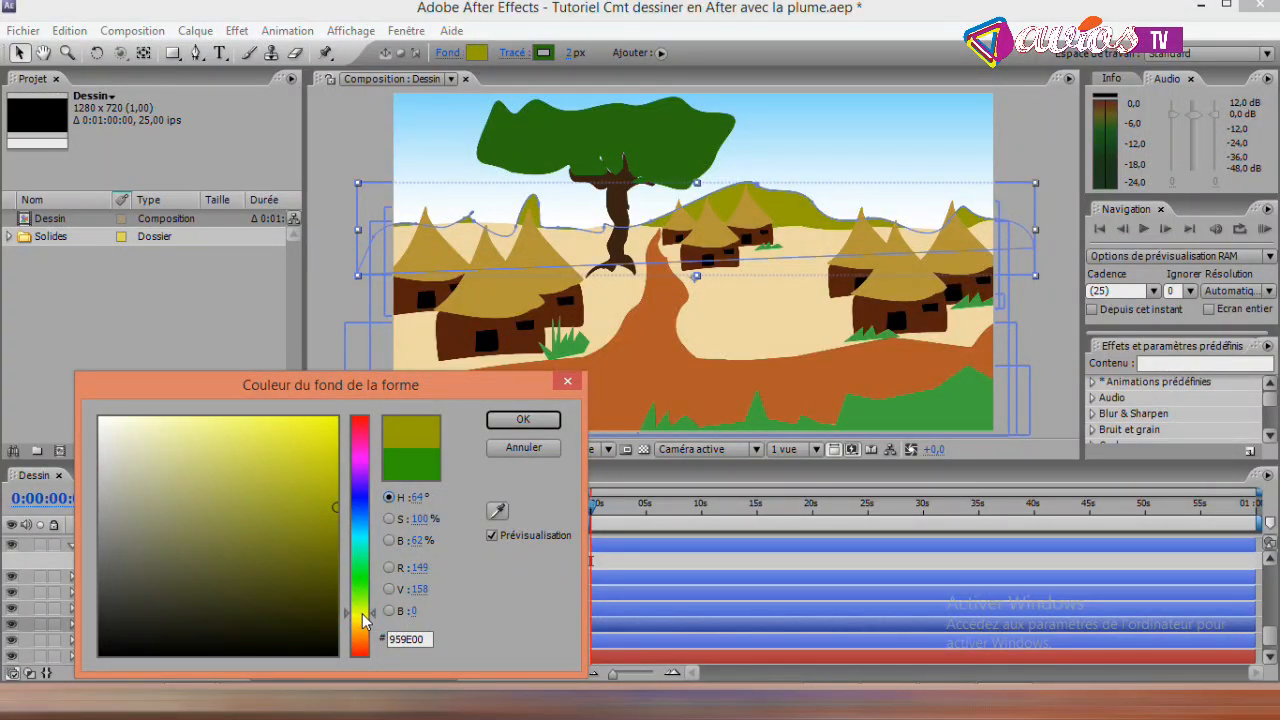
click(512, 423)
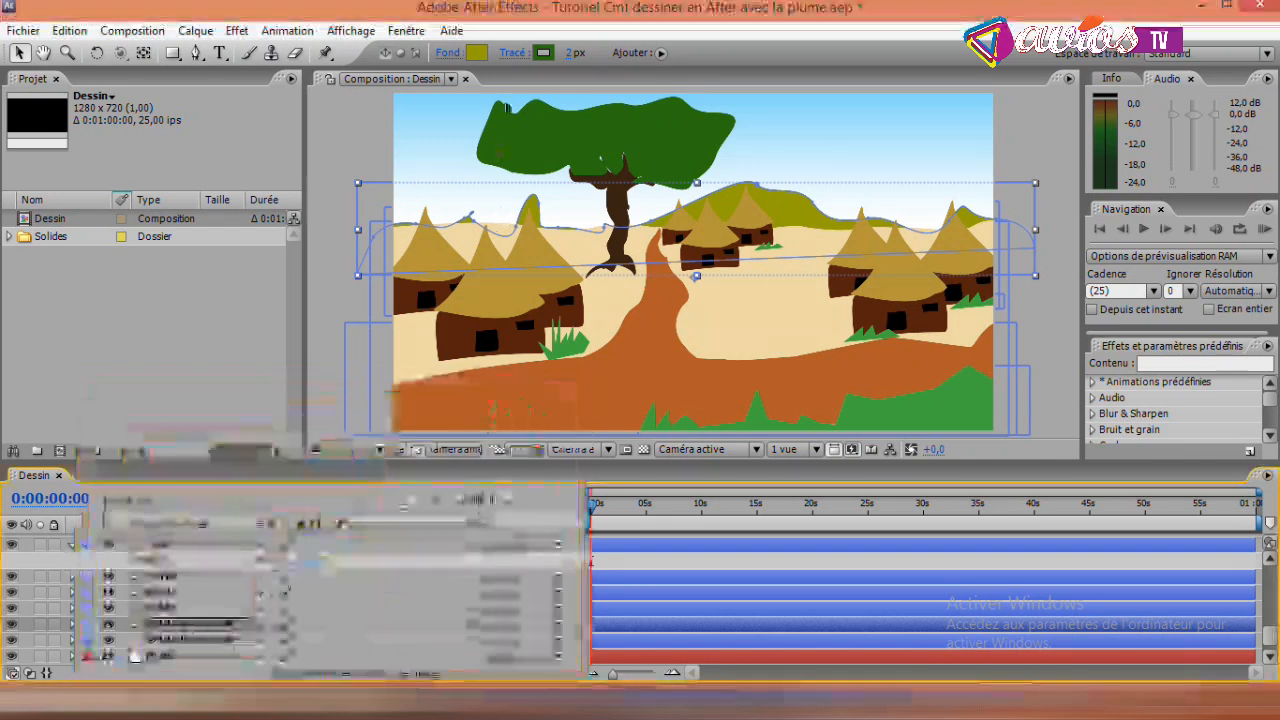
- Match the upper copy's stroke colour to its fill by sampling olive 959E00
click(543, 52)
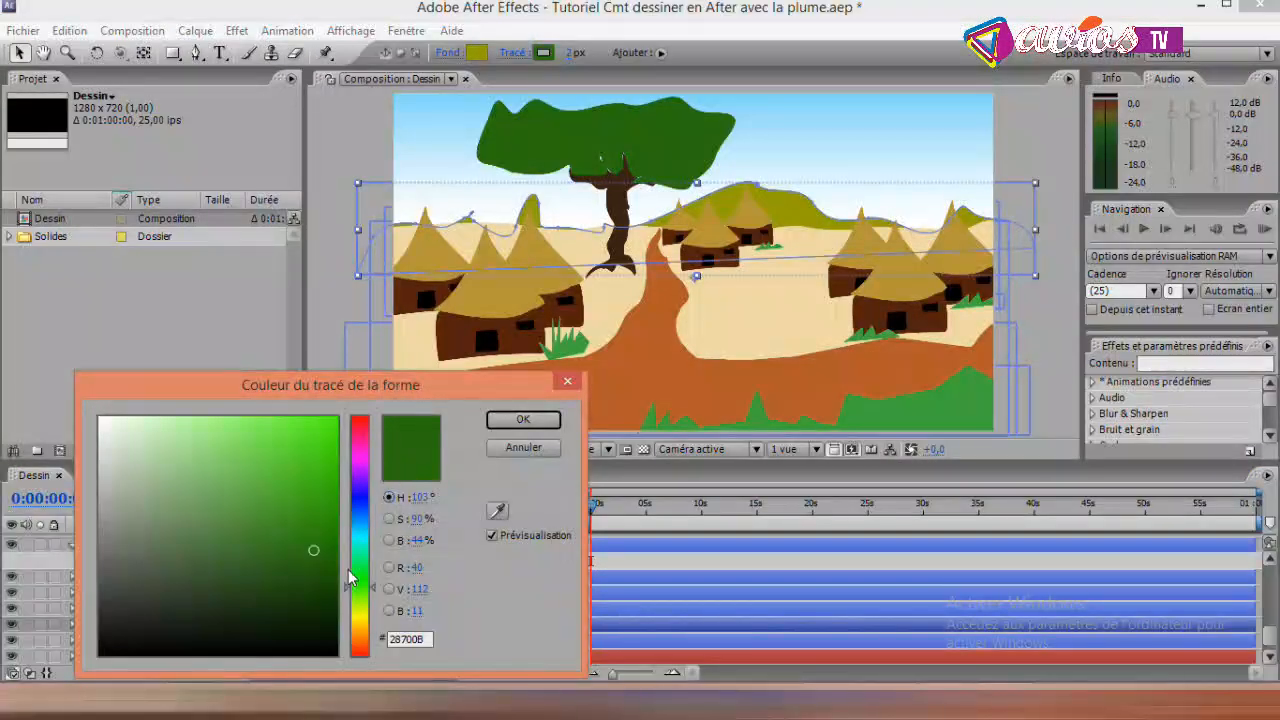
click(496, 511)
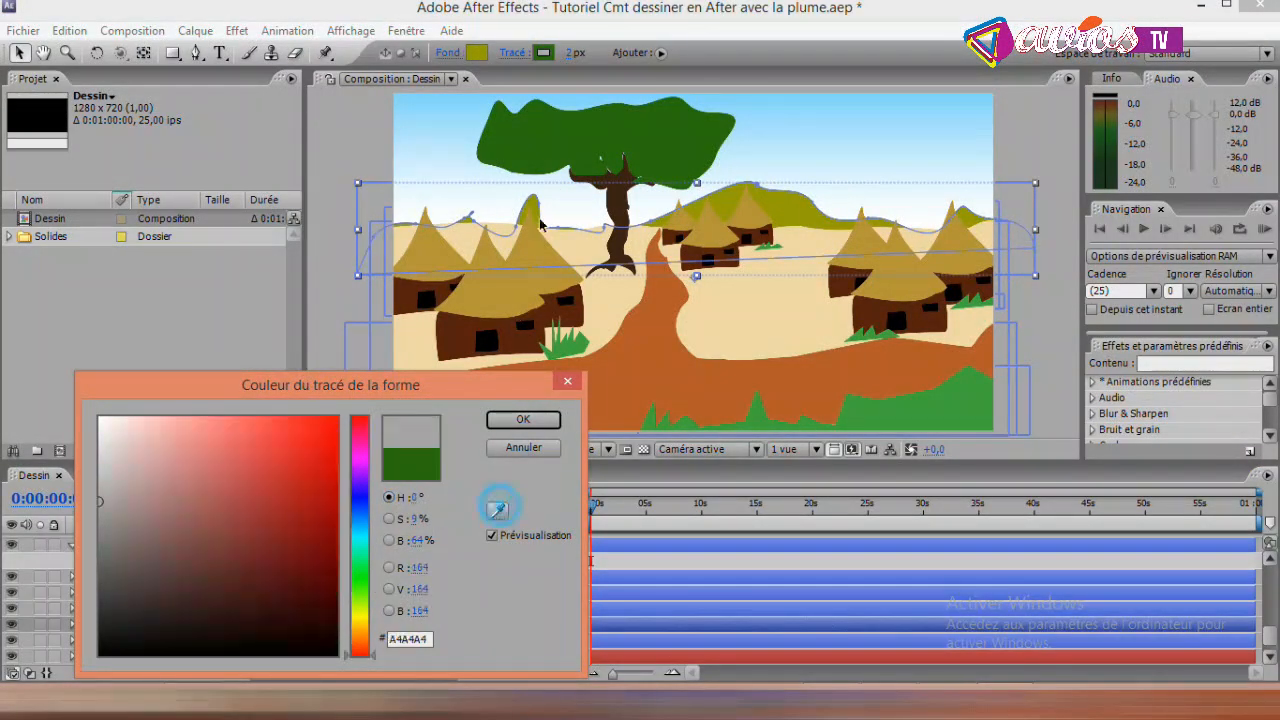
click(480, 52)
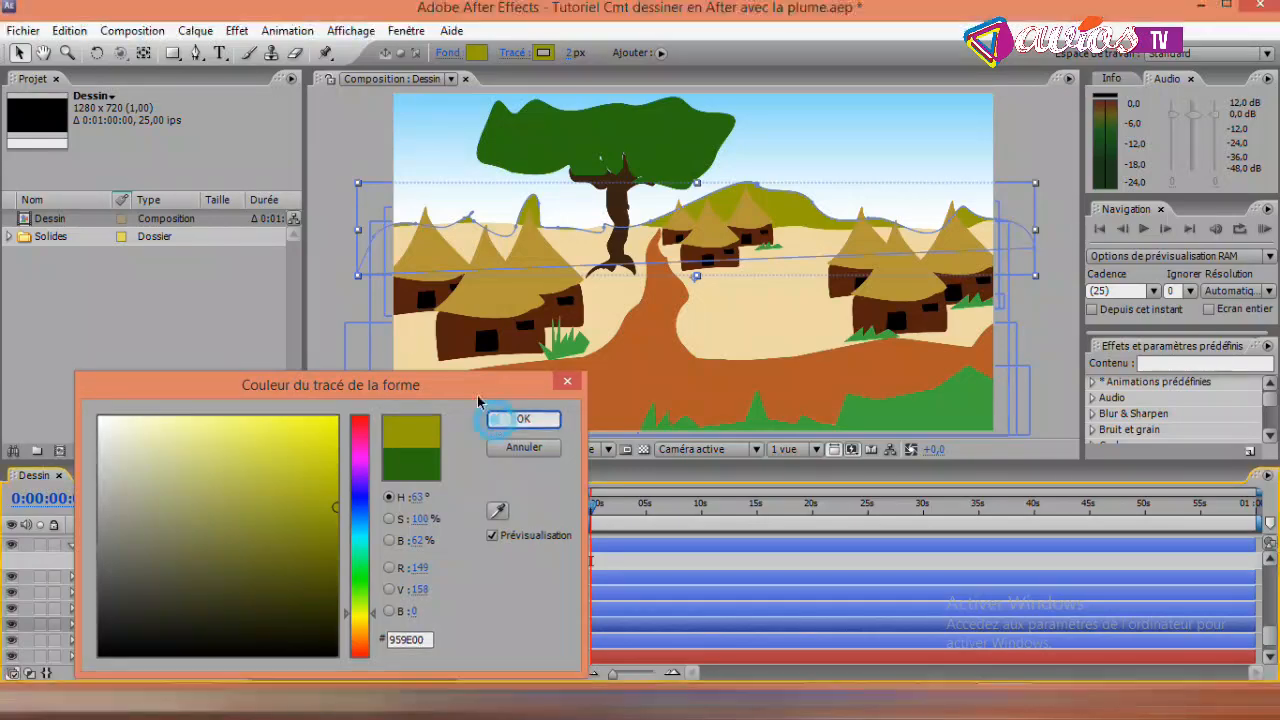
click(523, 419)
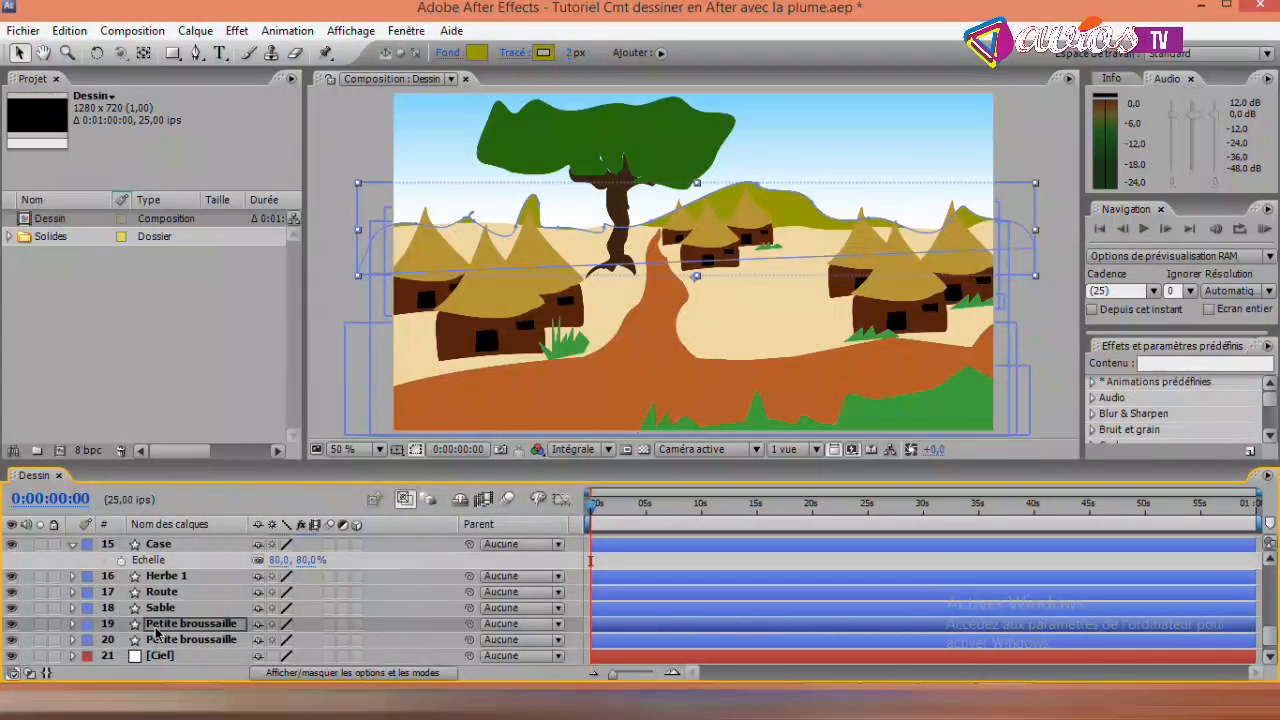
- Lower the opacity of the upper Petite broussaille copy to 19% and deselect it
key(t)
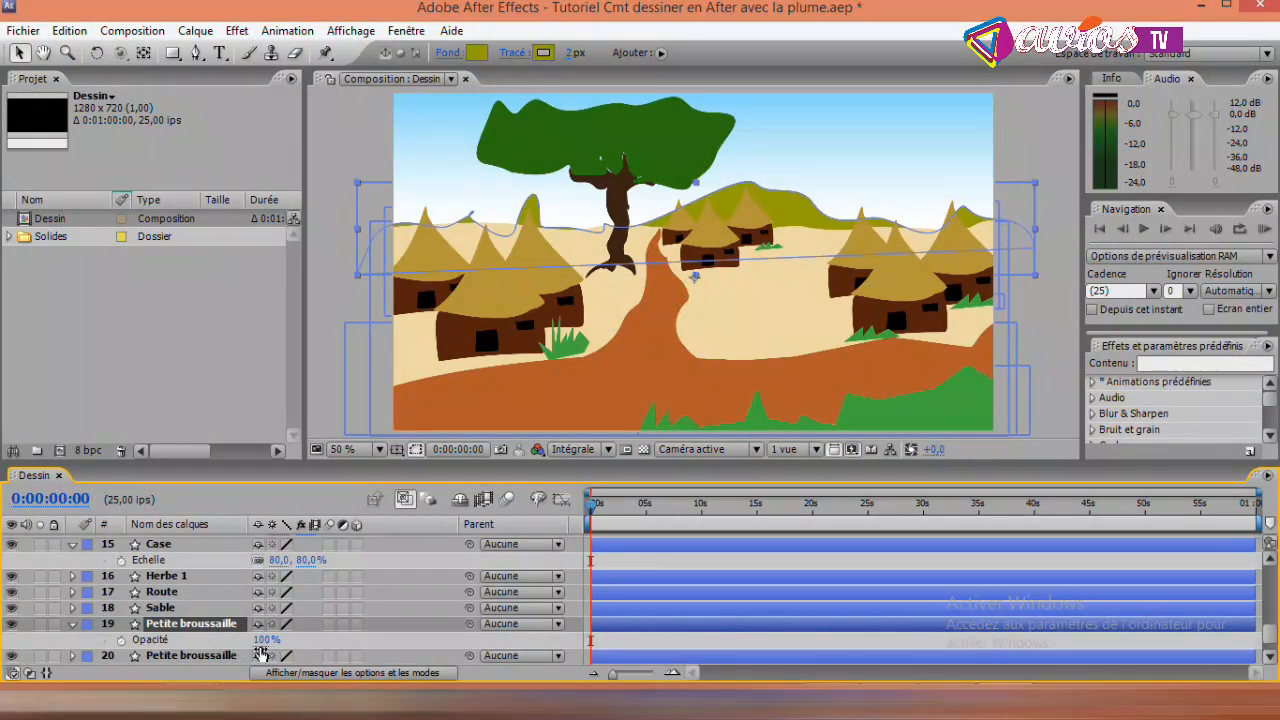
drag(264, 640, 178, 639)
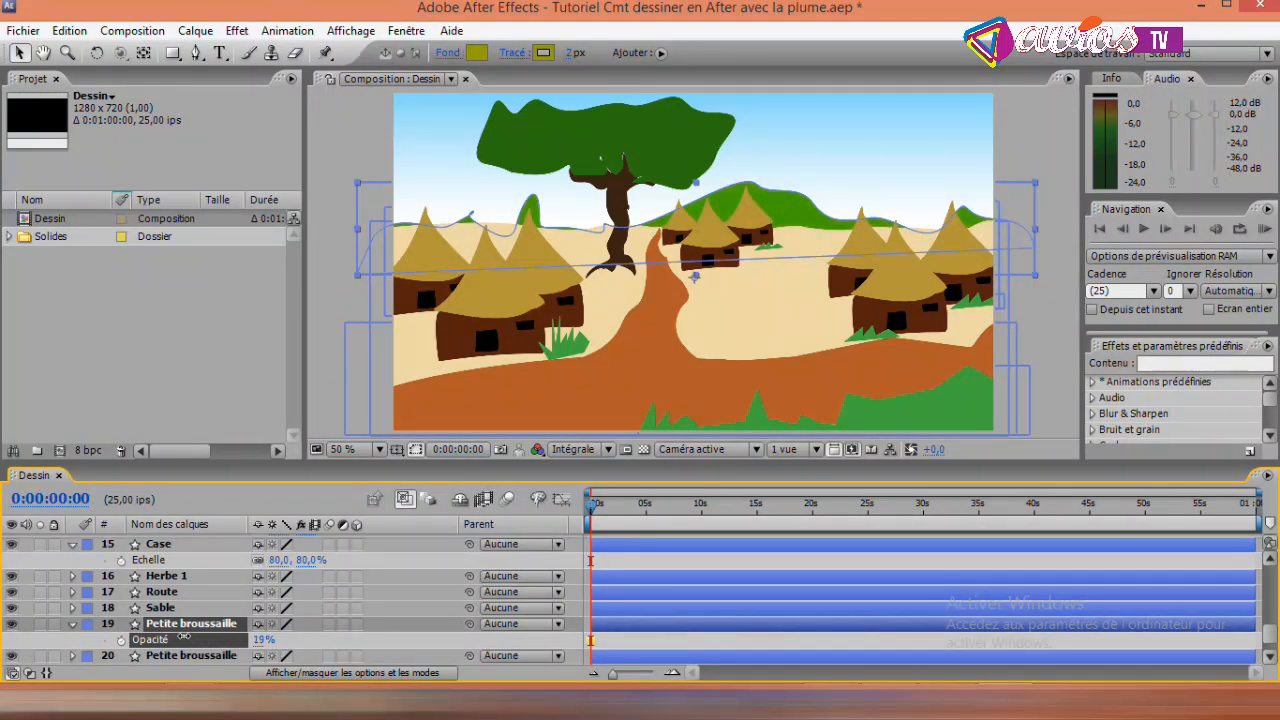
click(1055, 136)
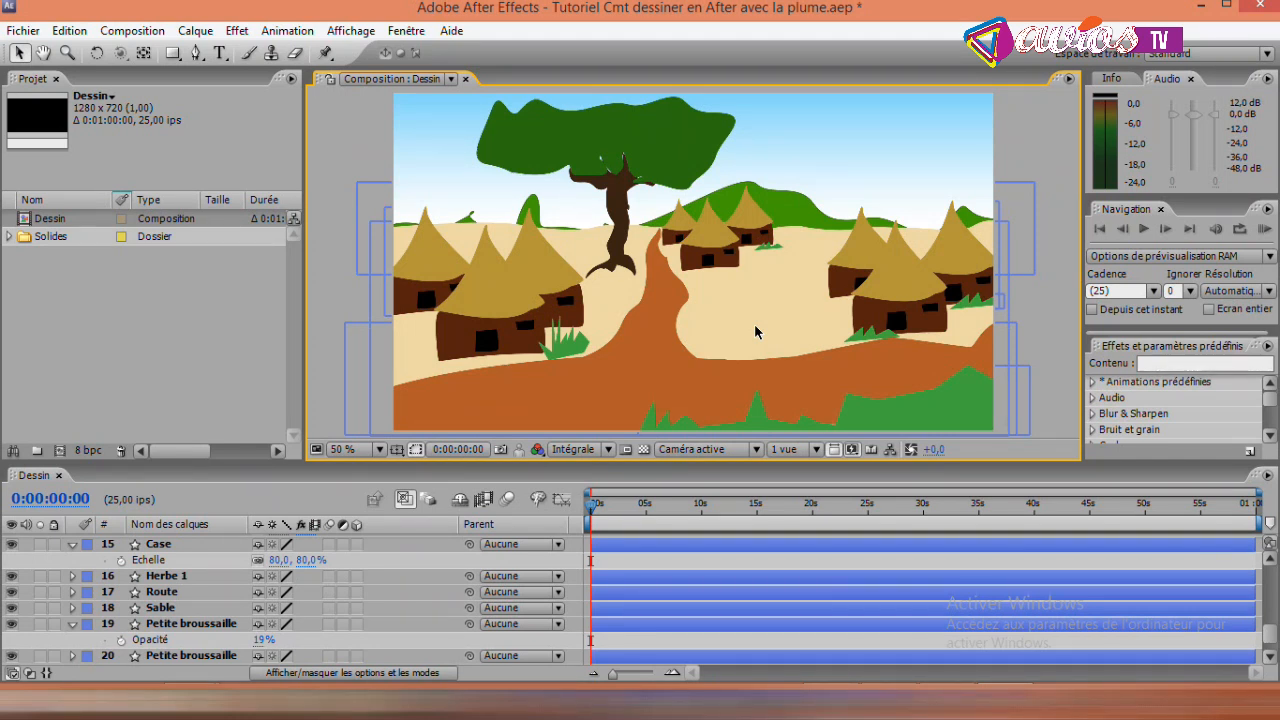
click(196, 54)
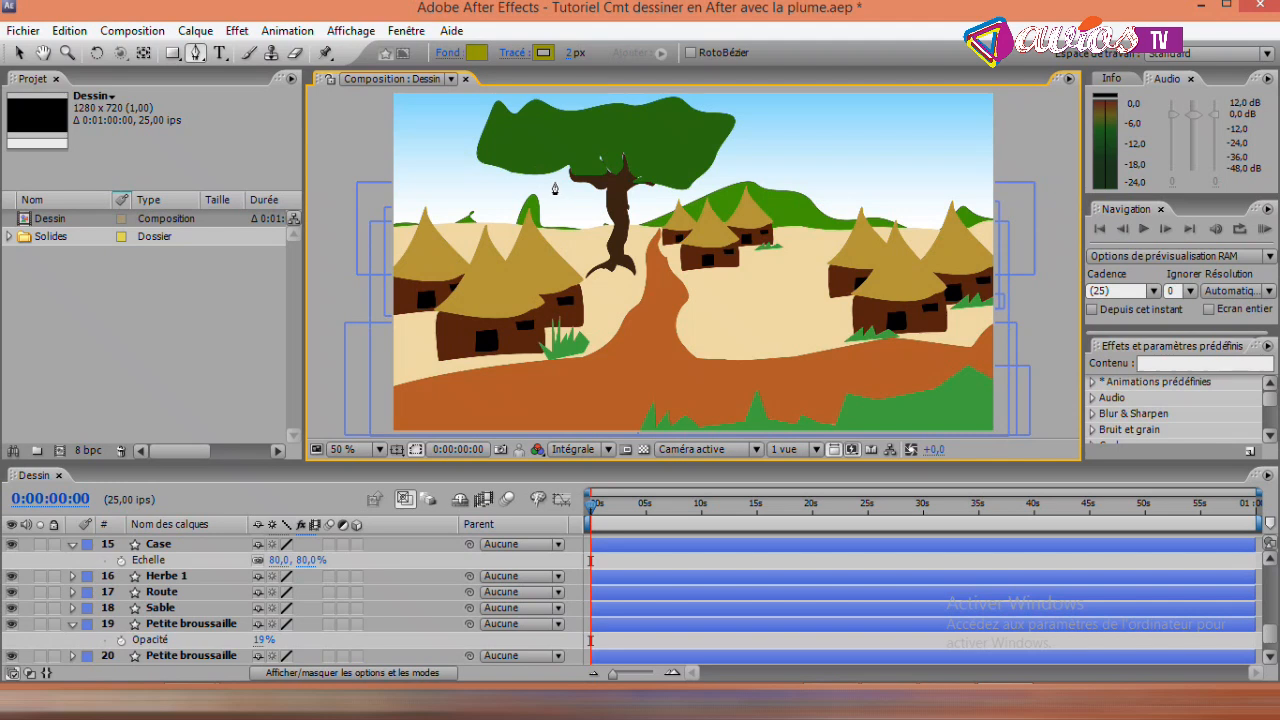
key(v)
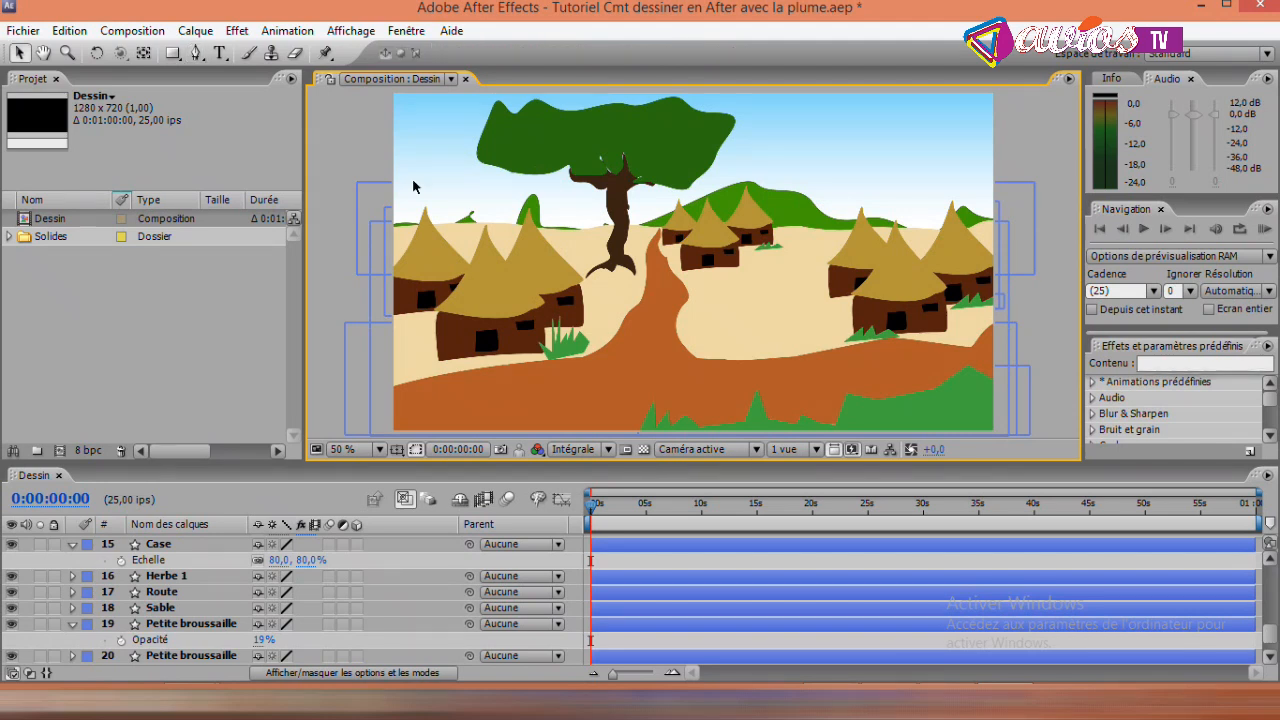